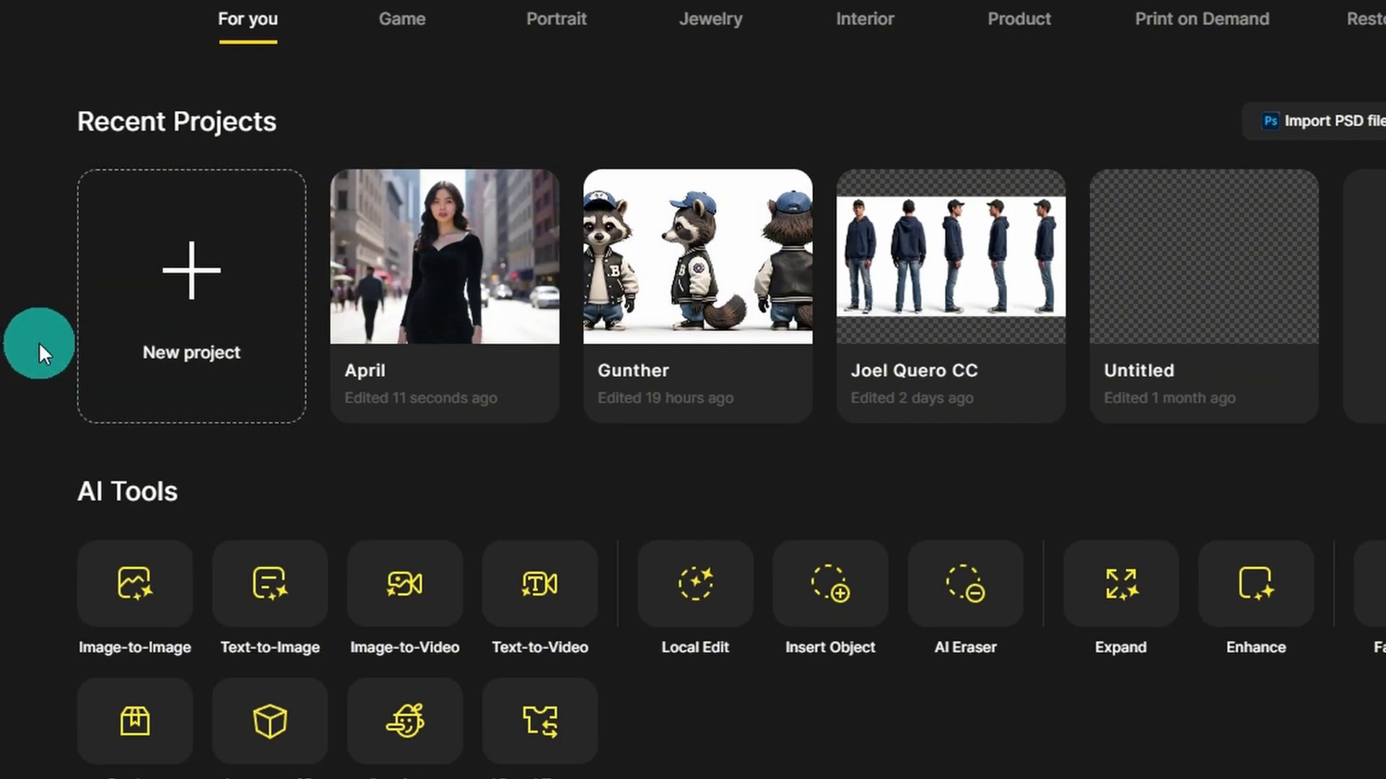
Open the April project and examine its Consistent Character images of the woman on the street and in the café.
{"action": "left_click", "coordinate": [451, 321]}
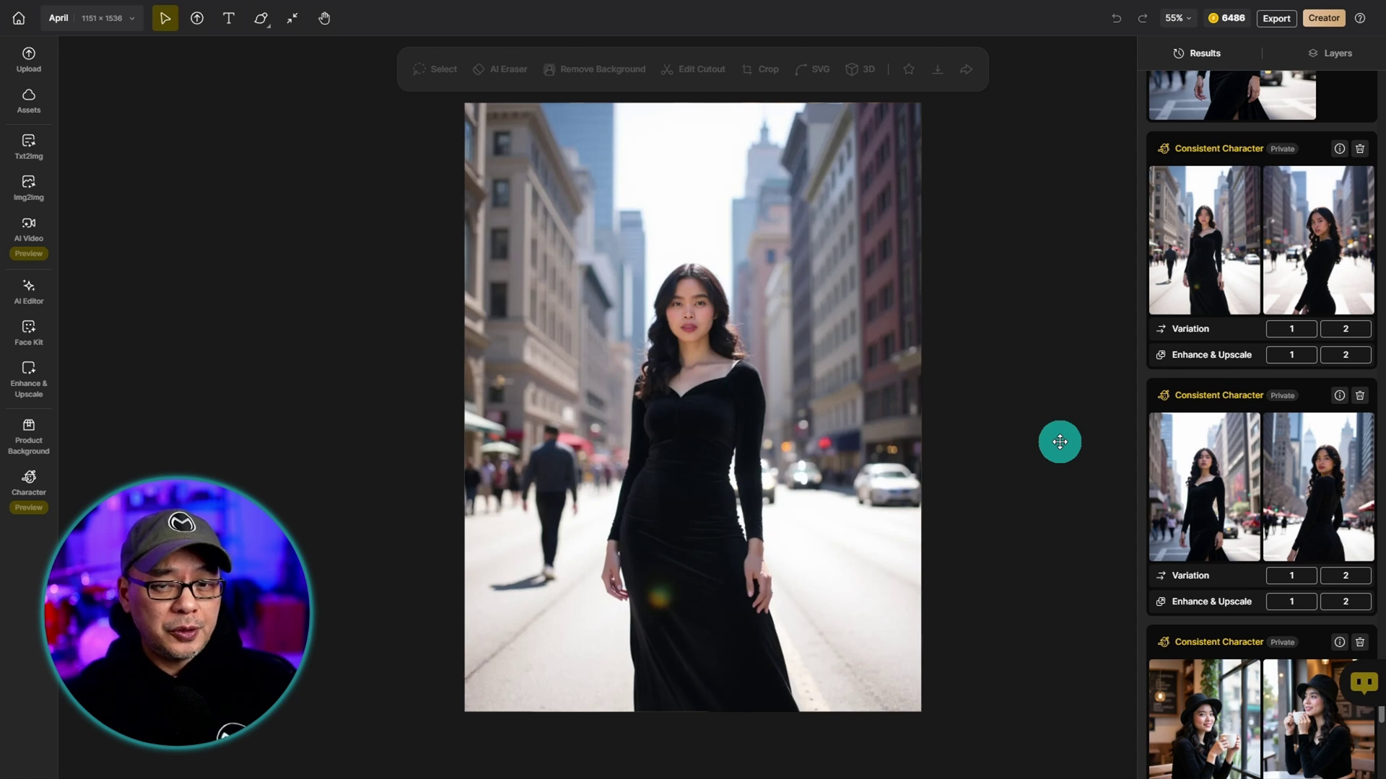
{"action": "left_click", "coordinate": [1192, 504]}
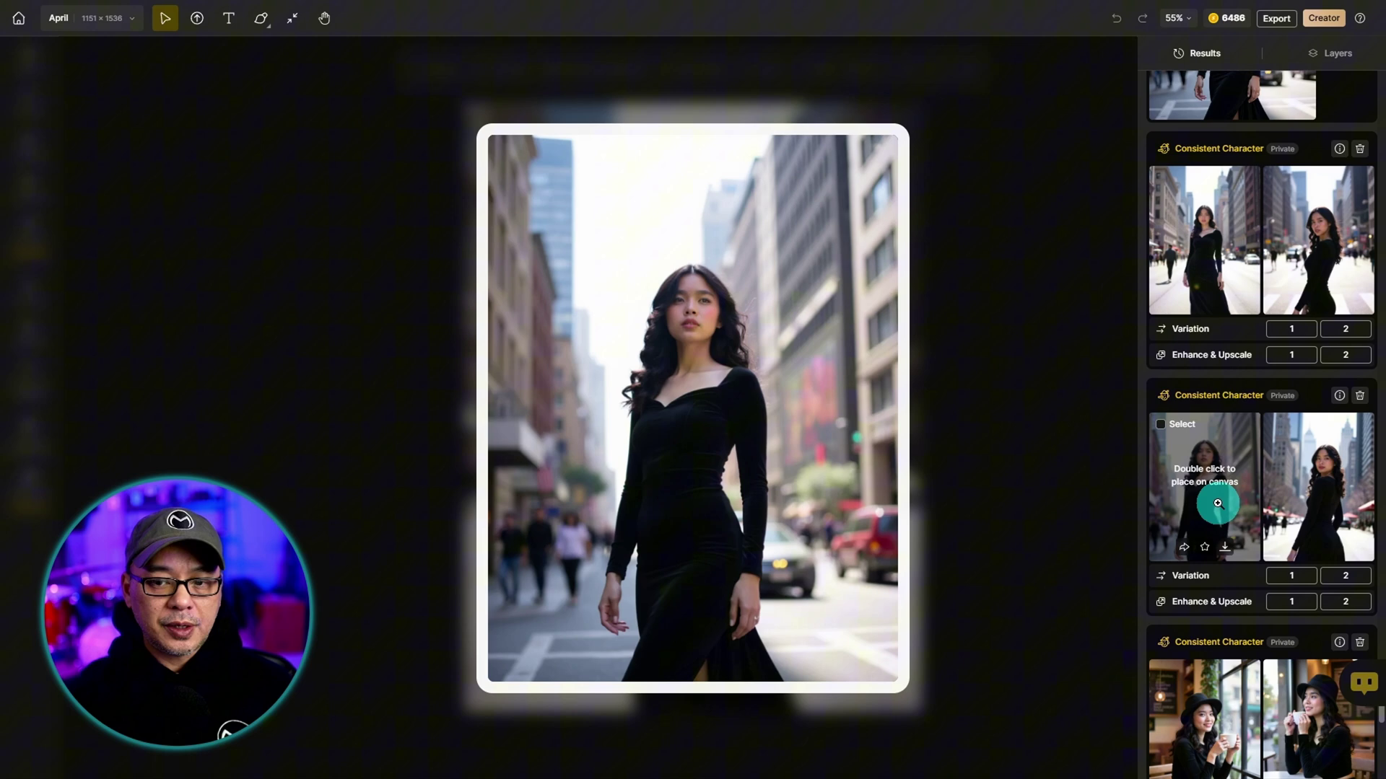
{"action": "left_click", "coordinate": [1291, 498]}
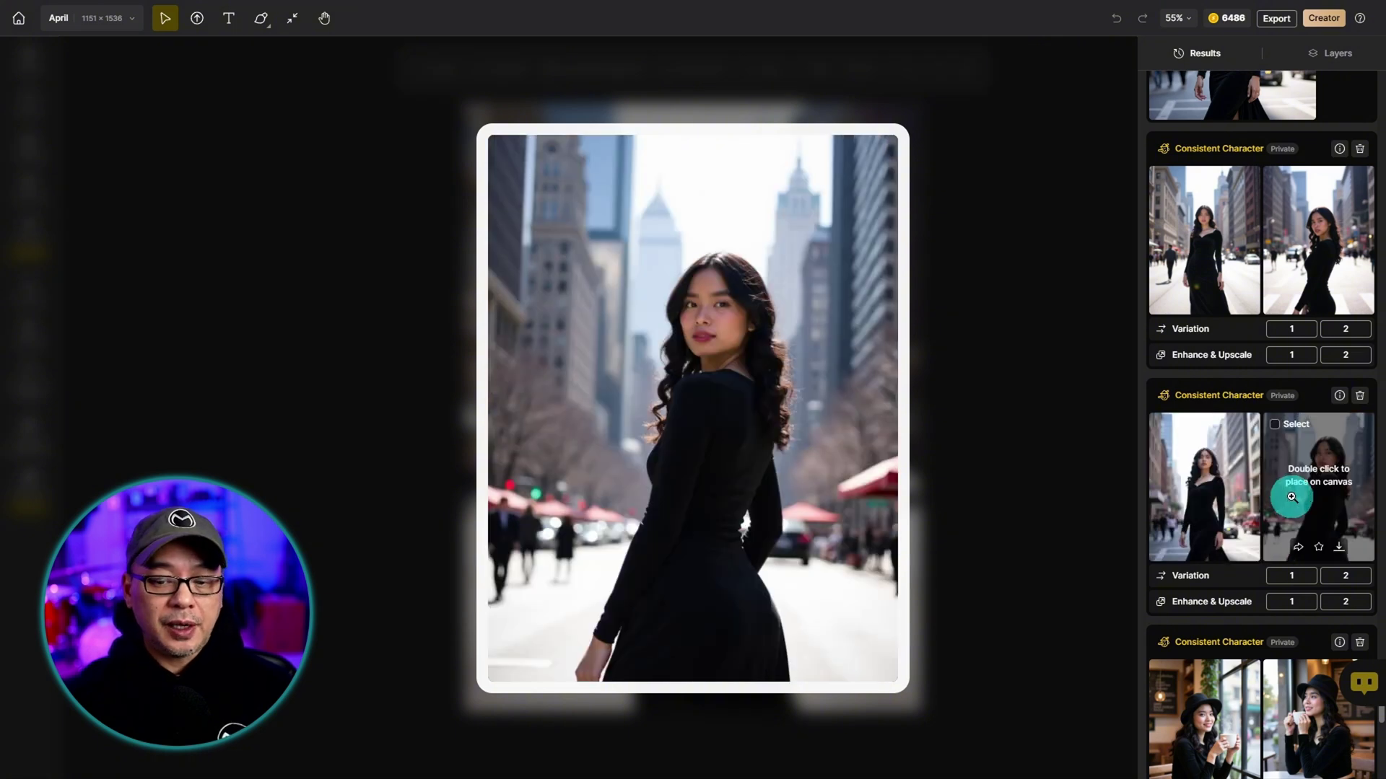
{"action": "scroll", "coordinate": [1291, 497], "scroll_direction": "down", "scroll_amount": 4}
{"action": "left_click", "coordinate": [1213, 439]}
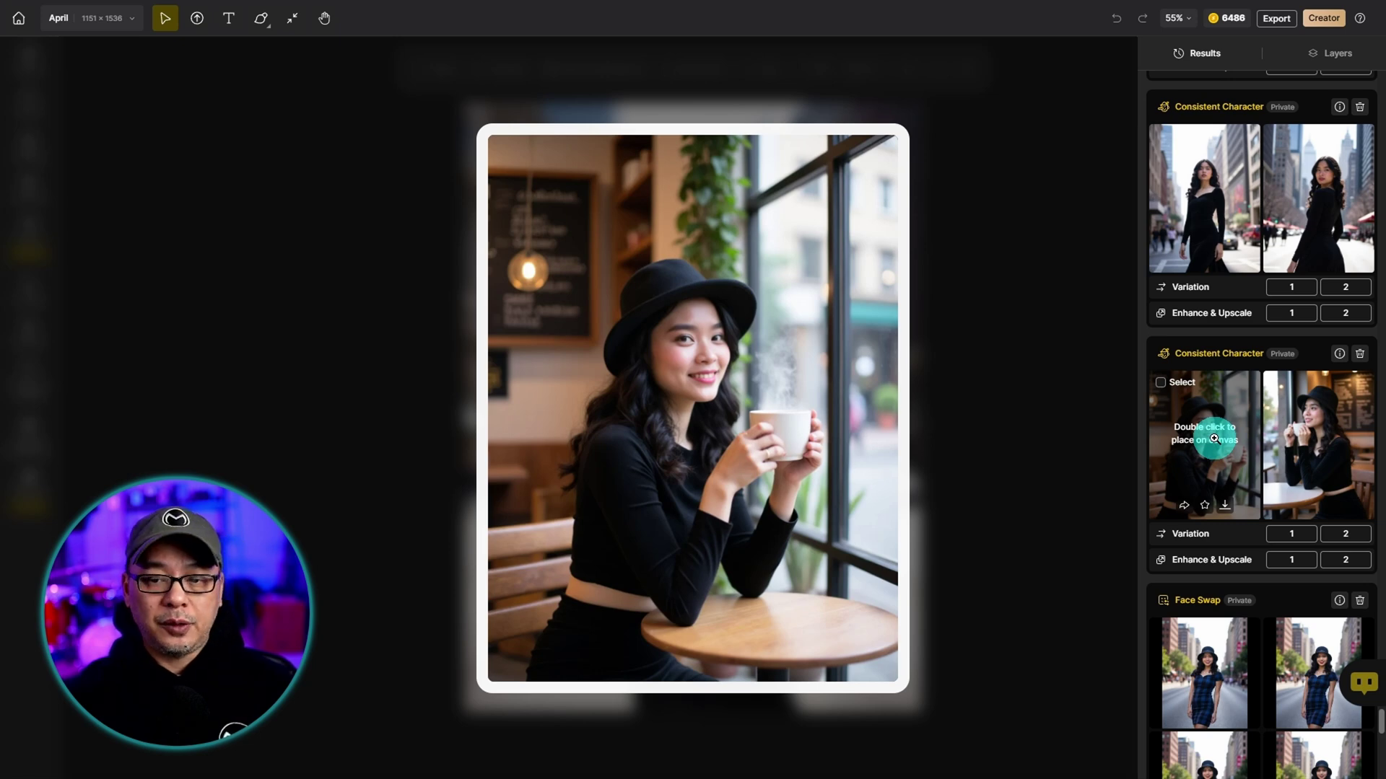
{"action": "scroll", "coordinate": [1214, 439], "scroll_direction": "down", "scroll_amount": 5}
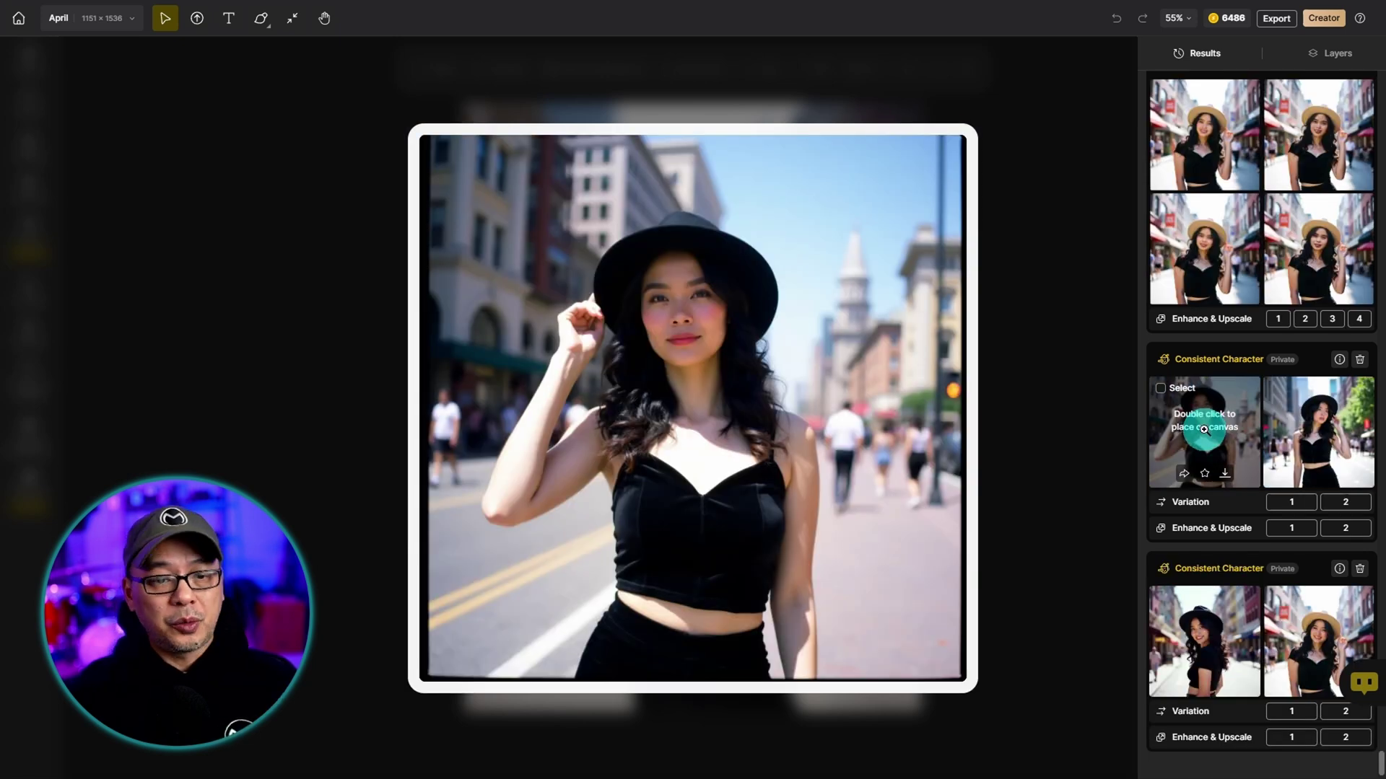
{"action": "left_click", "coordinate": [1328, 421]}
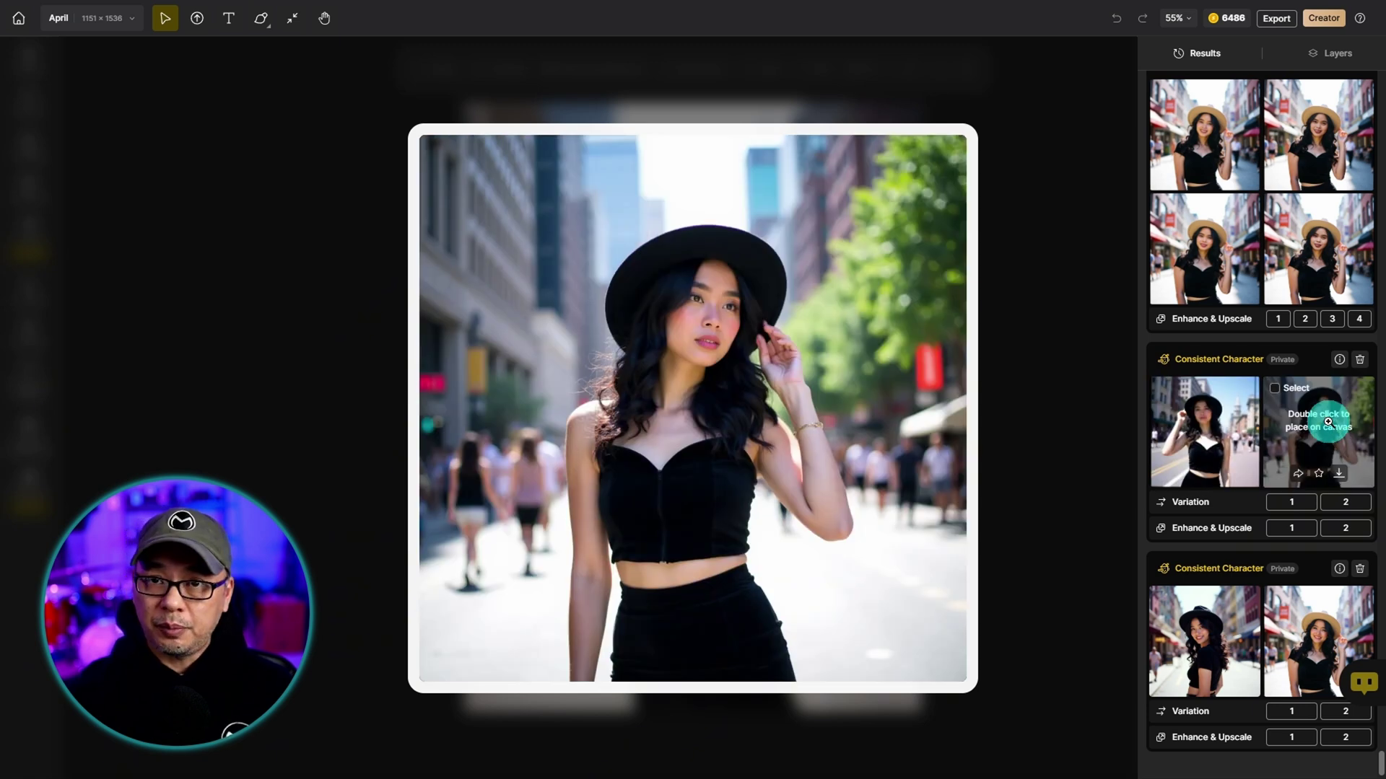
{"action": "left_click", "coordinate": [1183, 395]}
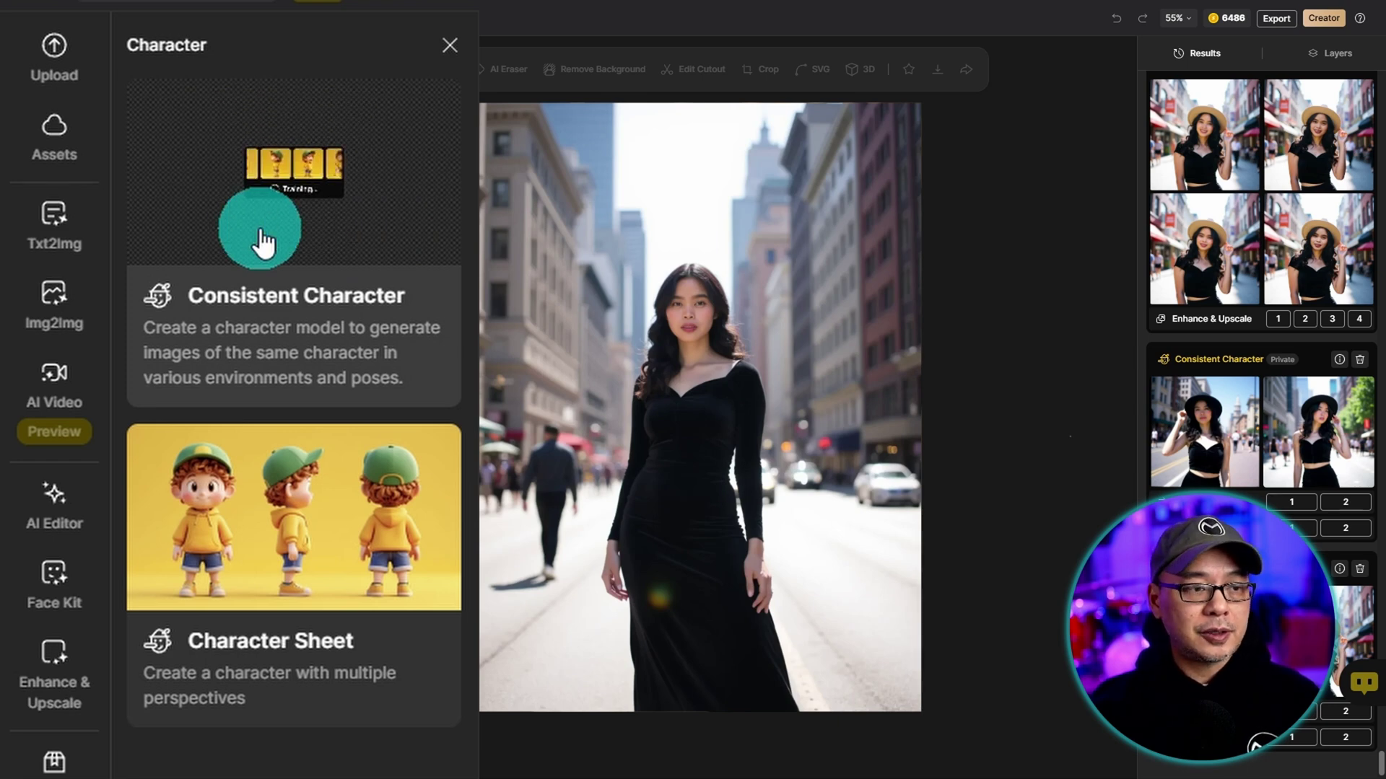
Open the Character Sheet tool and edit its prompt, removing the boy's surname and correcting "runnig" to "running".
{"action": "left_click", "coordinate": [306, 557]}
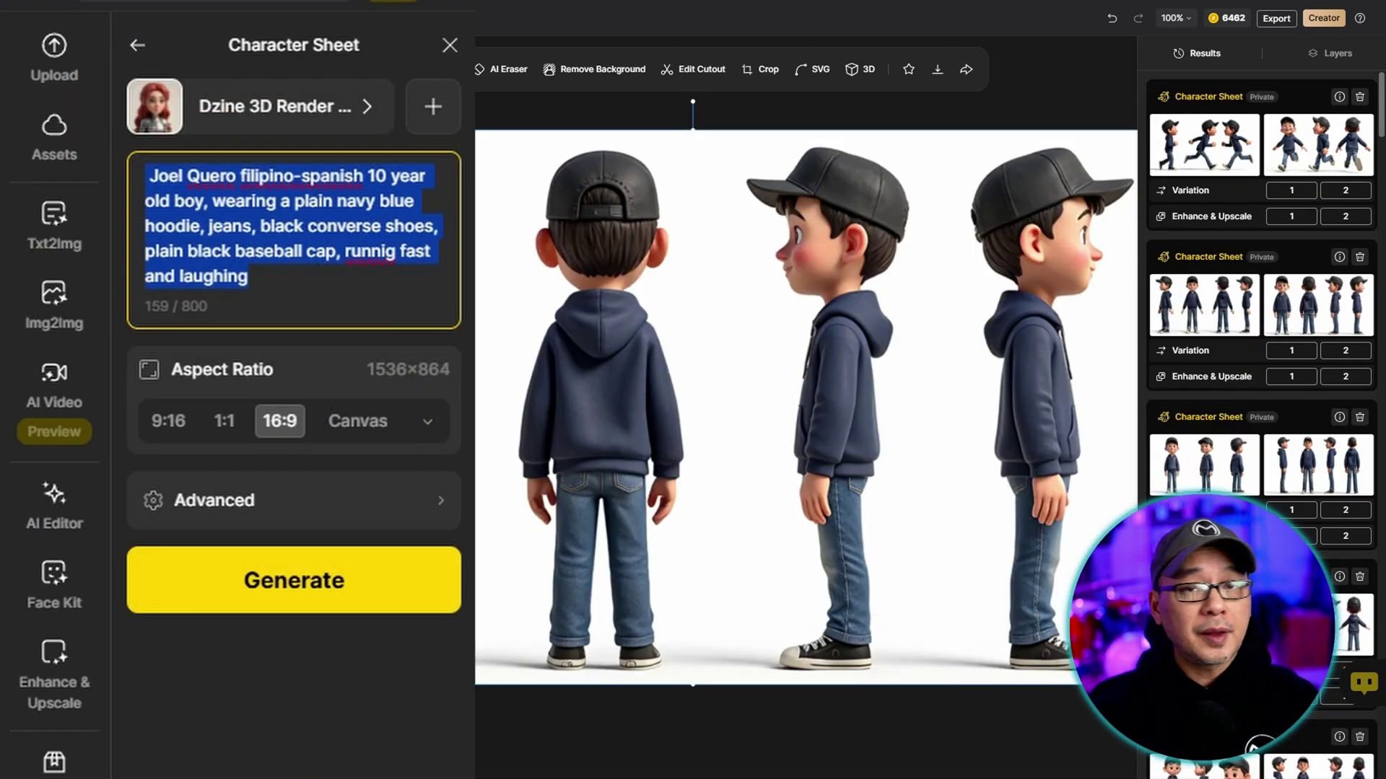
{"action": "left_click", "coordinate": [303, 192]}
{"action": "key", "text": "ctrl+a"}
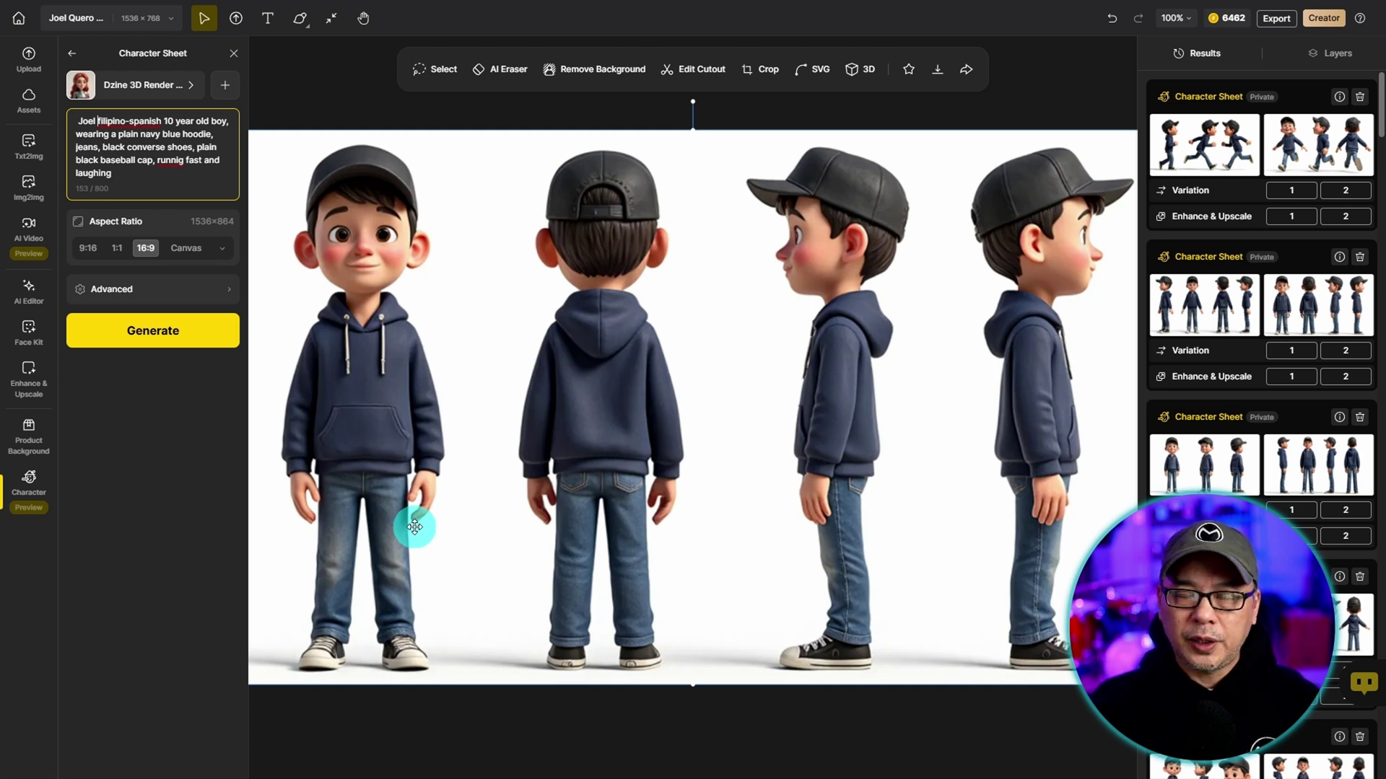
{"action": "type", "text": "n"}
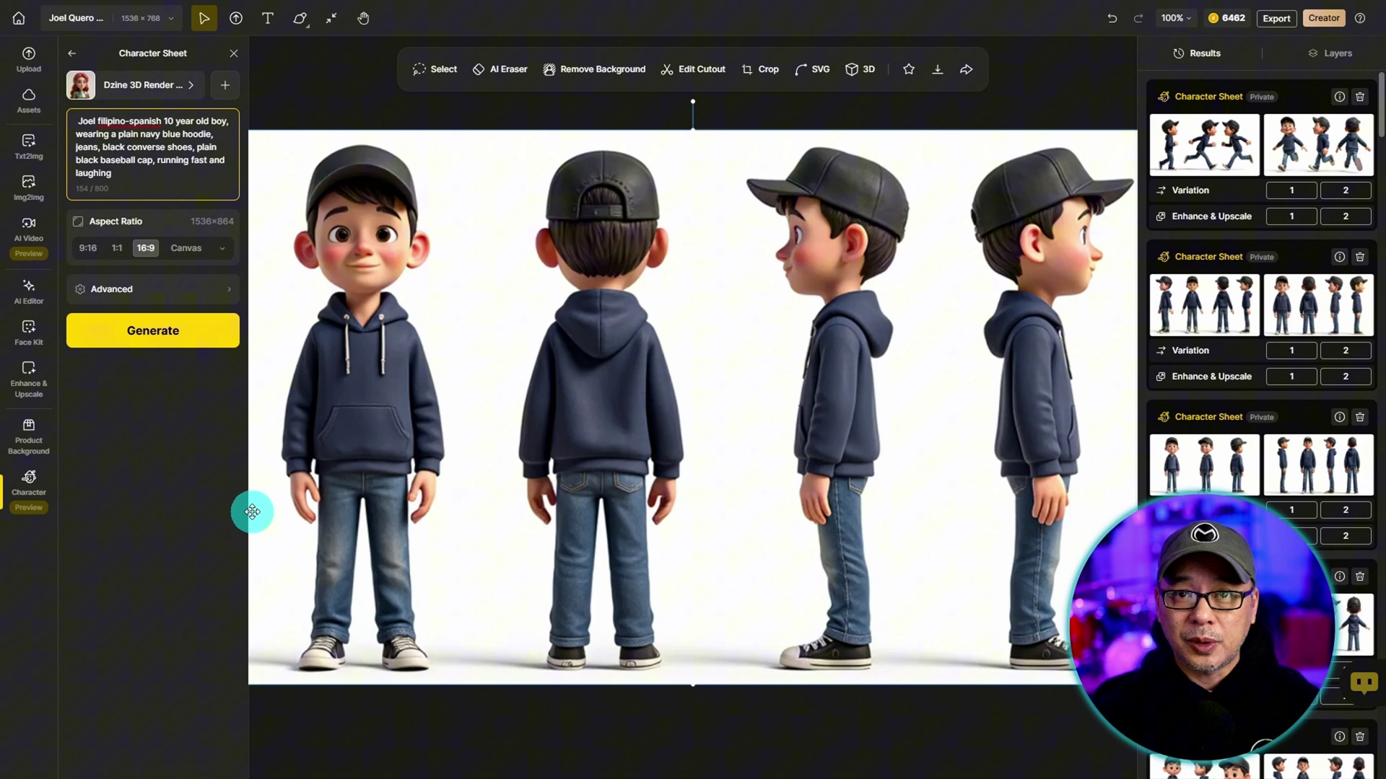
{"action": "left_click", "coordinate": [252, 506]}
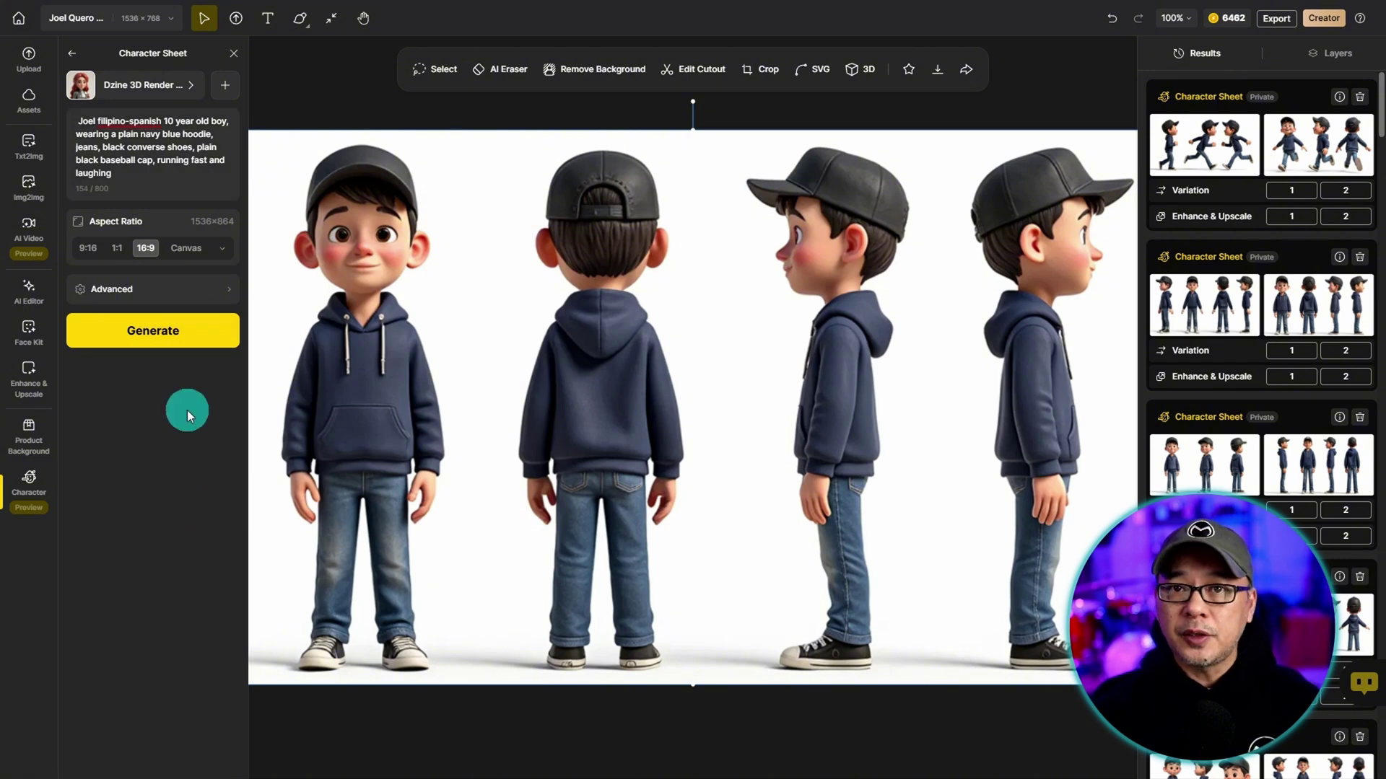
Look through the available styles and the aspect ratio presets for the character sheet, keeping the current choices.
{"action": "left_click", "coordinate": [143, 90]}
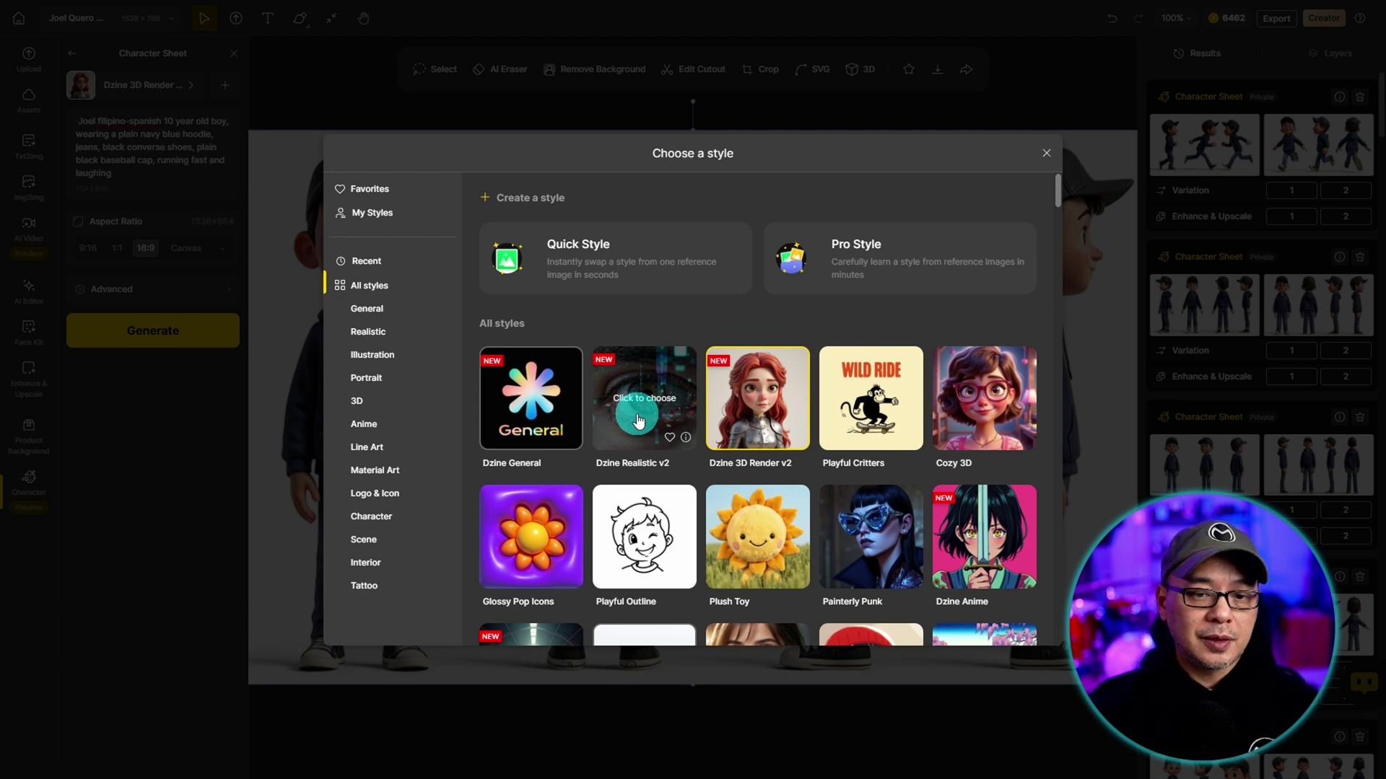
{"action": "scroll", "coordinate": [639, 420], "scroll_direction": "down", "scroll_amount": 3}
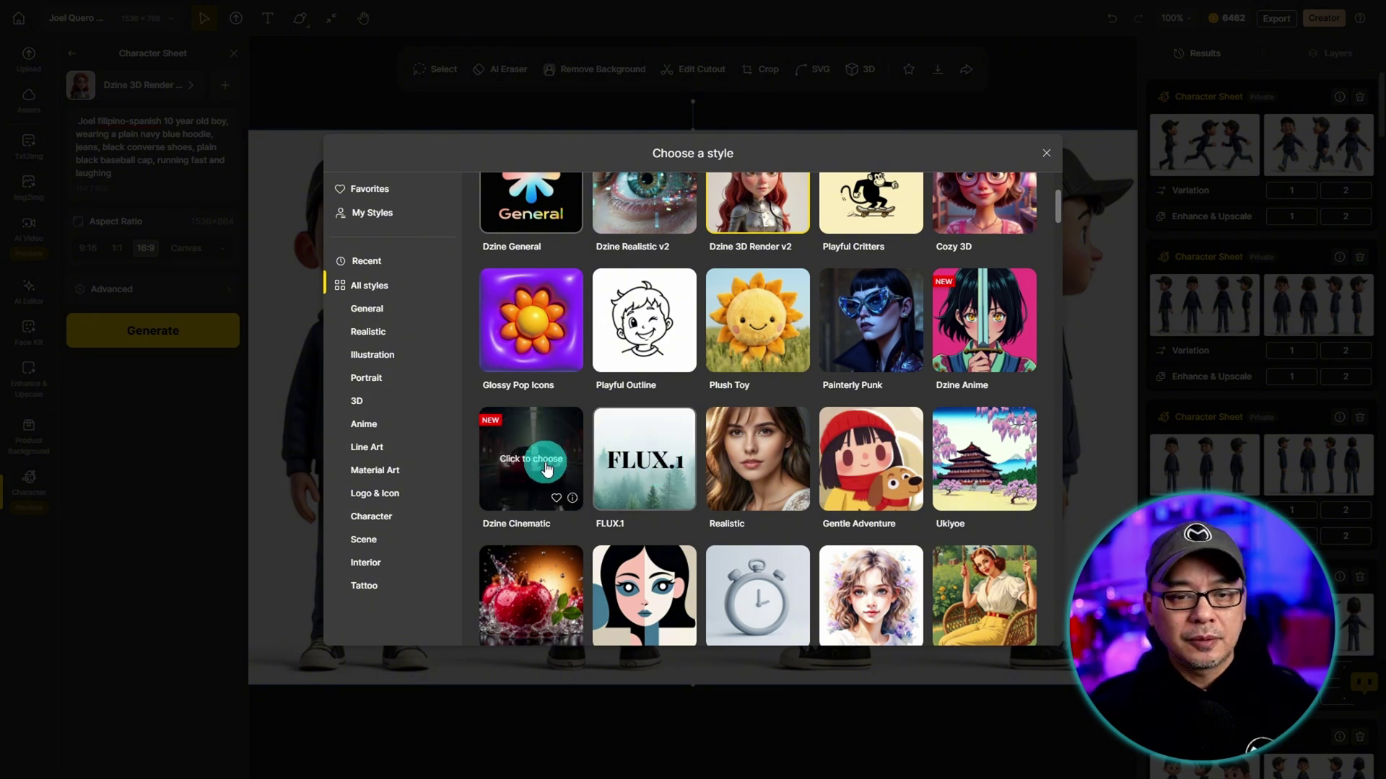
{"action": "scroll", "coordinate": [757, 454], "scroll_direction": "up", "scroll_amount": 3}
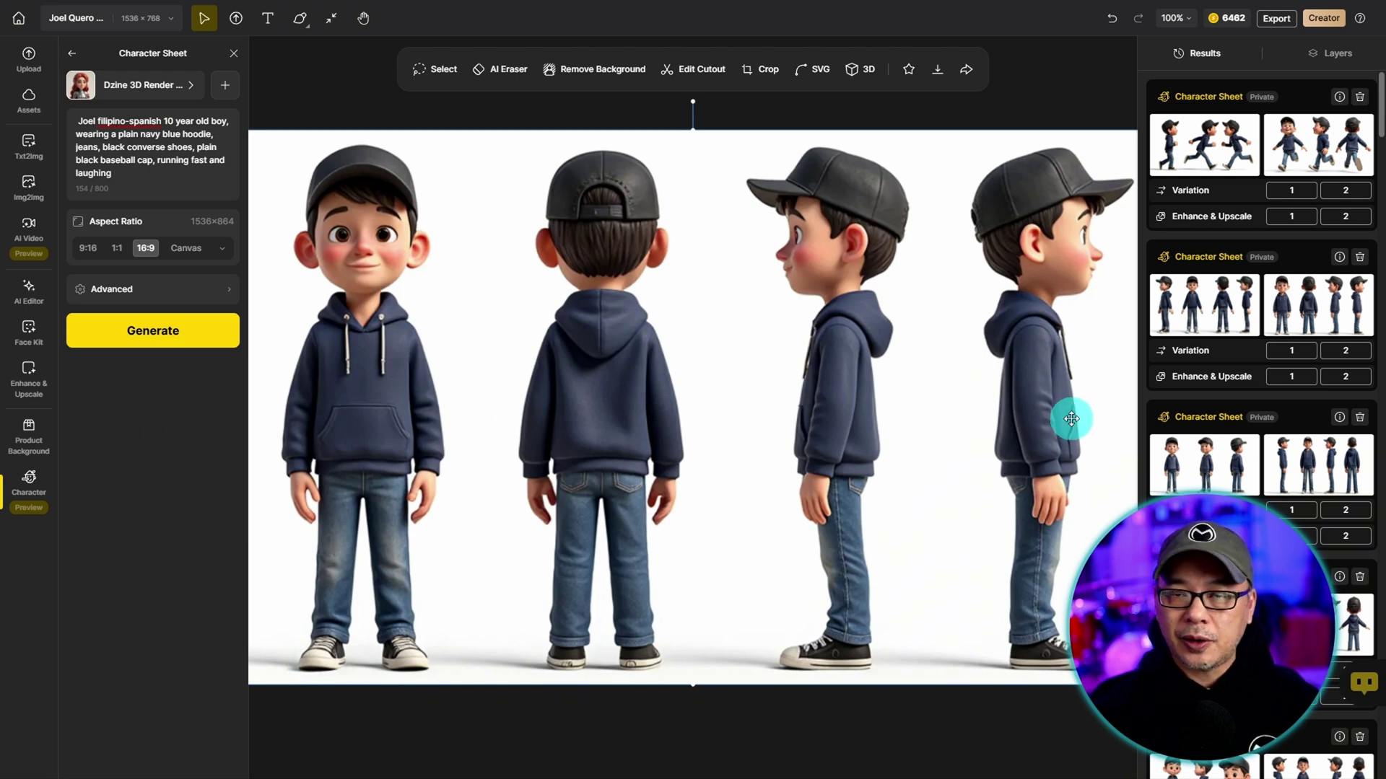
{"action": "left_click", "coordinate": [222, 252]}
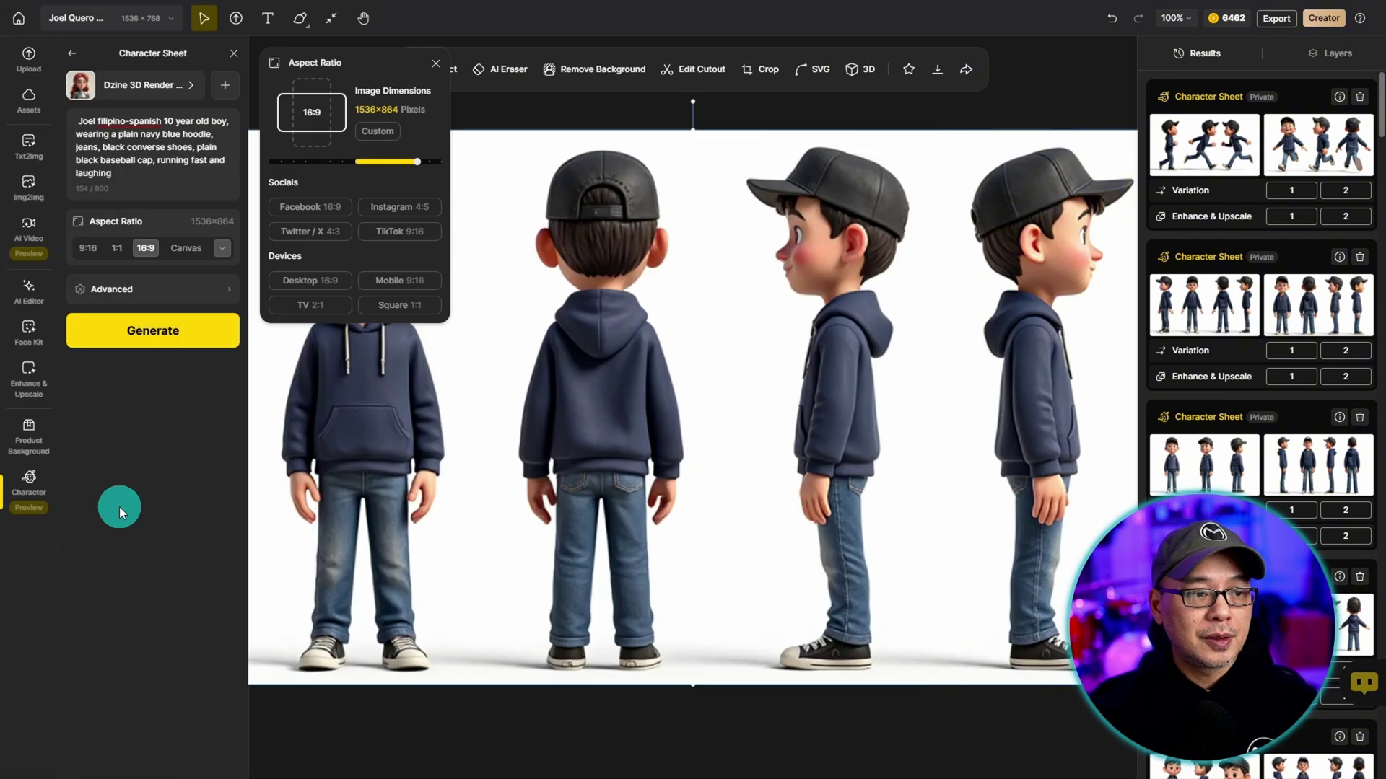
{"action": "left_click", "coordinate": [311, 721]}
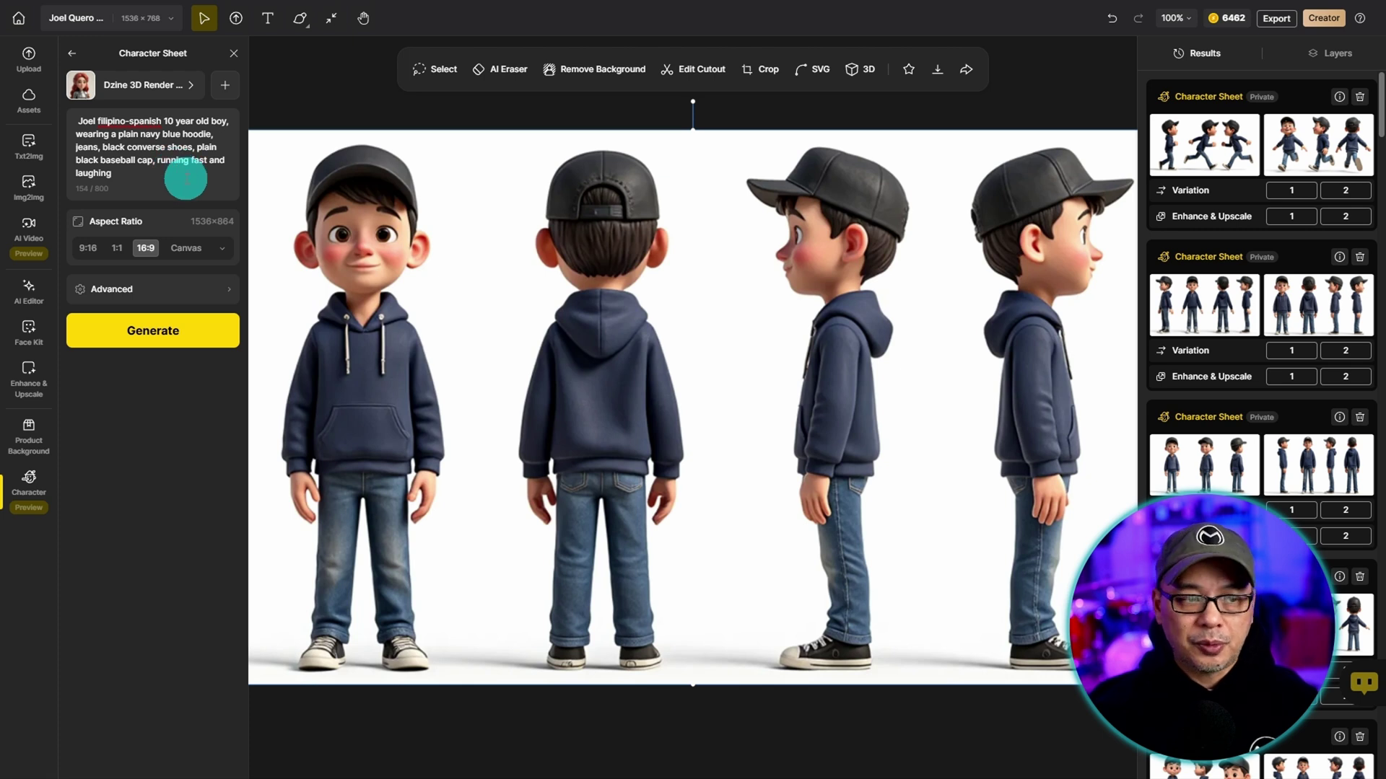
Generate the character sheet from the prompt and preview both images of the boy running.
{"action": "left_click", "coordinate": [152, 336]}
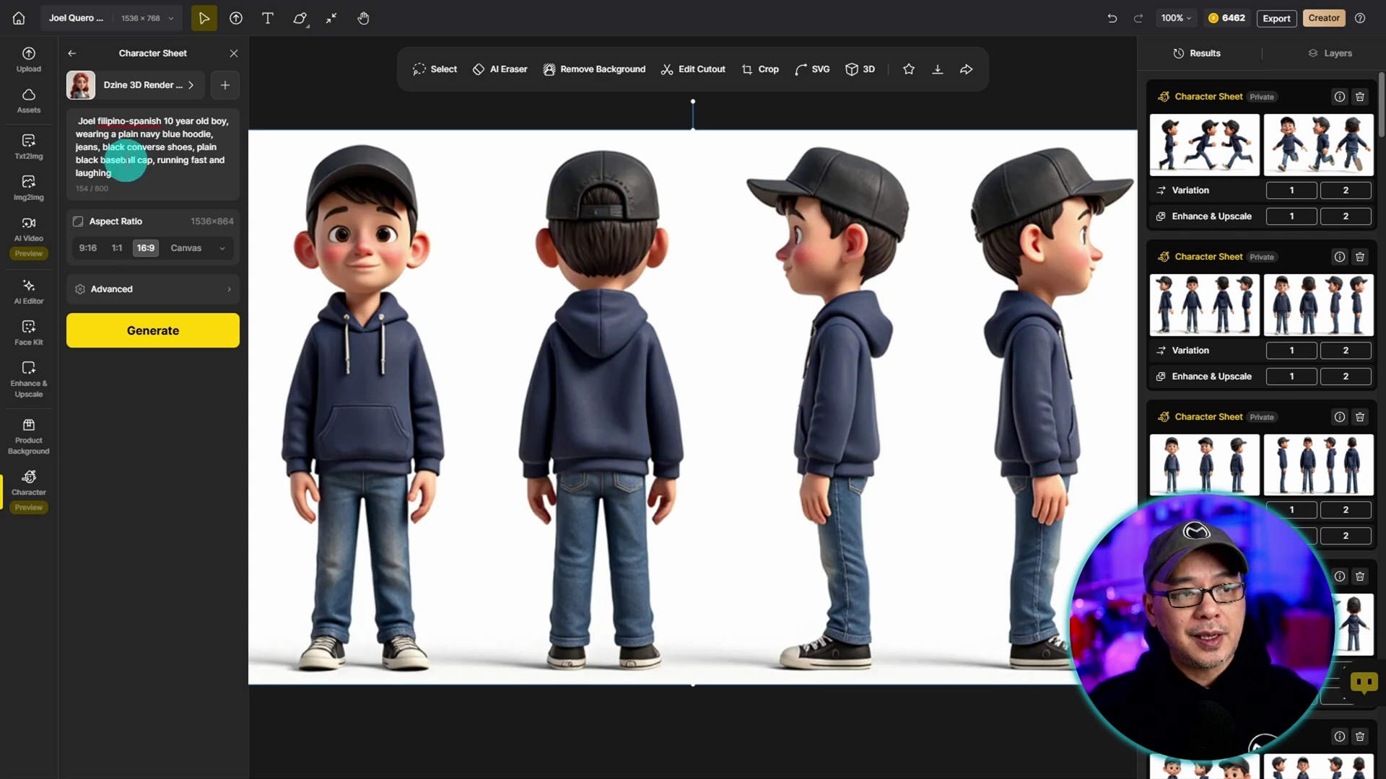
{"action": "mouse_move", "coordinate": [1188, 158]}
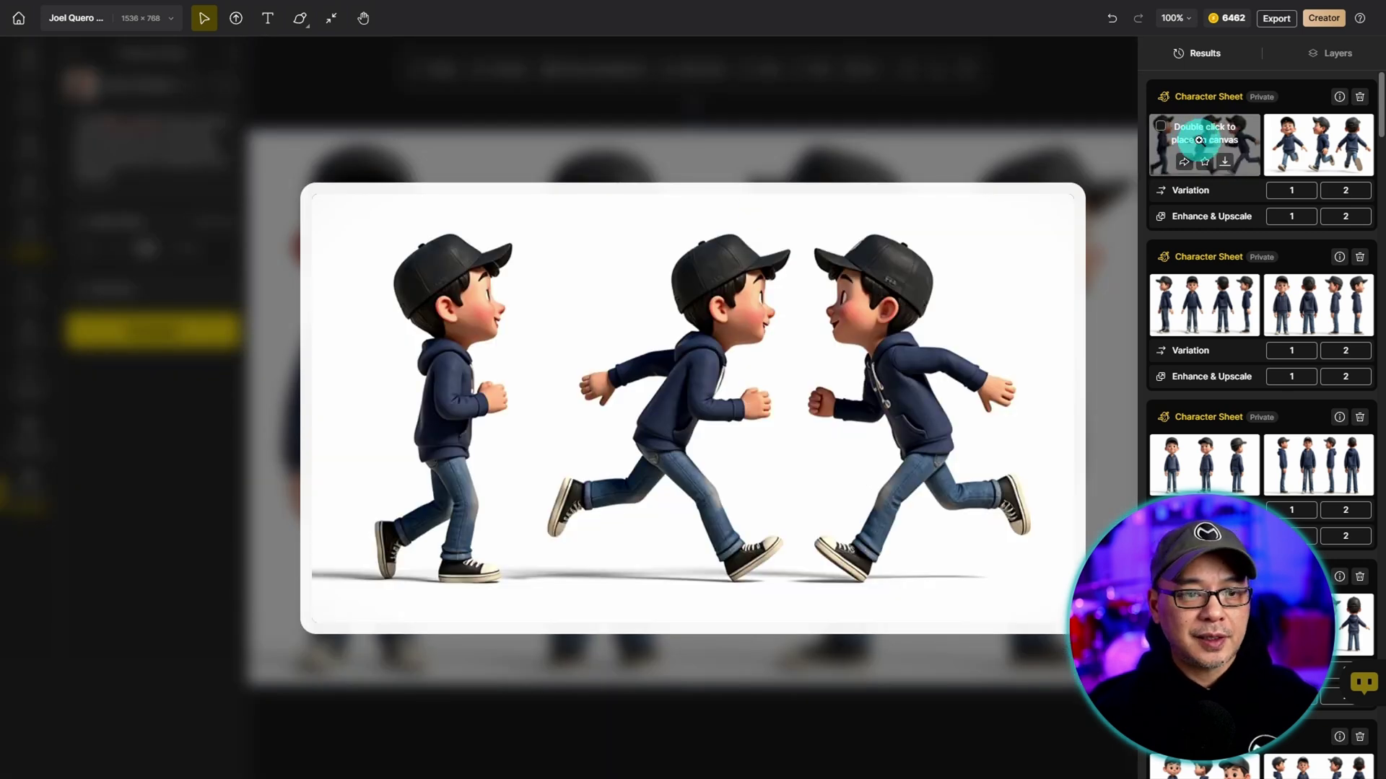
{"action": "mouse_move", "coordinate": [1323, 160]}
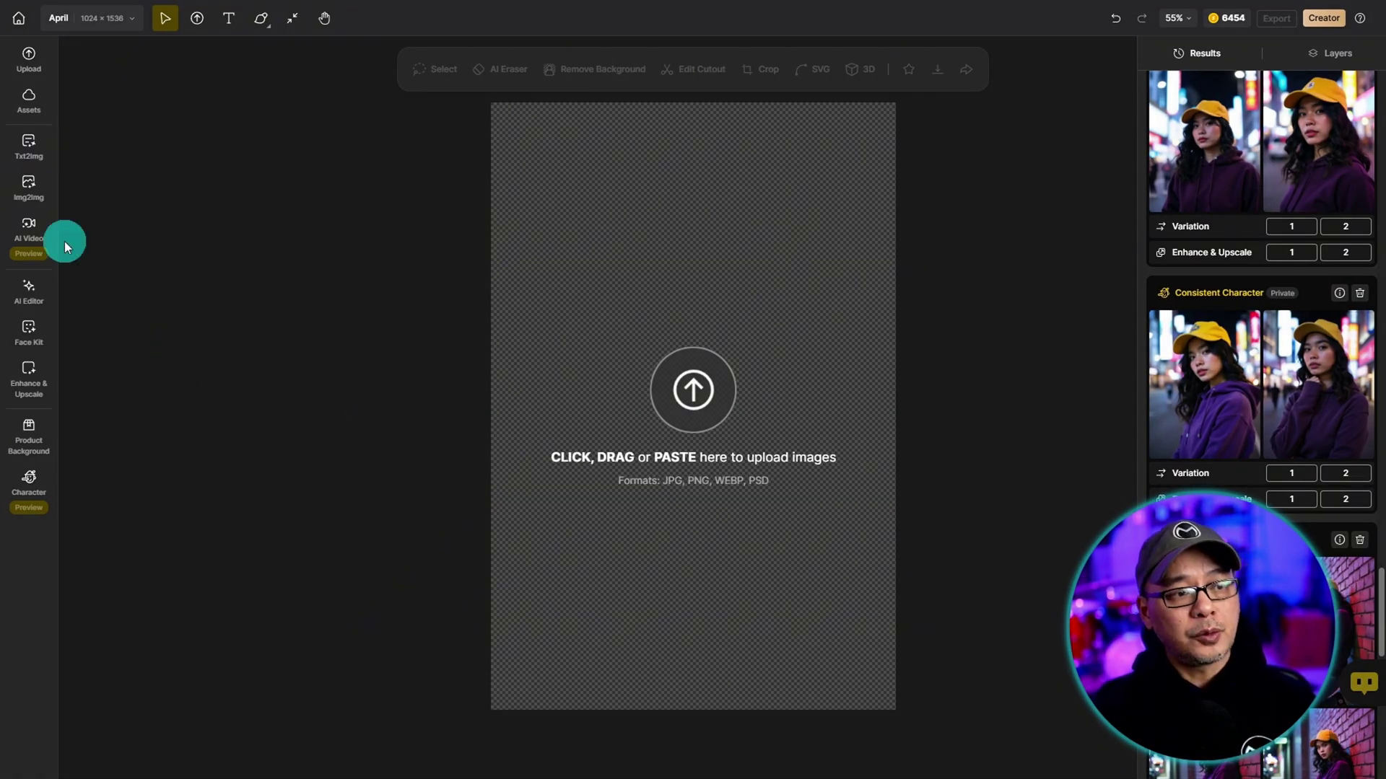
Set up a Kling 1.6 image-to-video with April.png as source image and a prompt of her posing and laughing on a city street.
{"action": "left_click", "coordinate": [36, 249]}
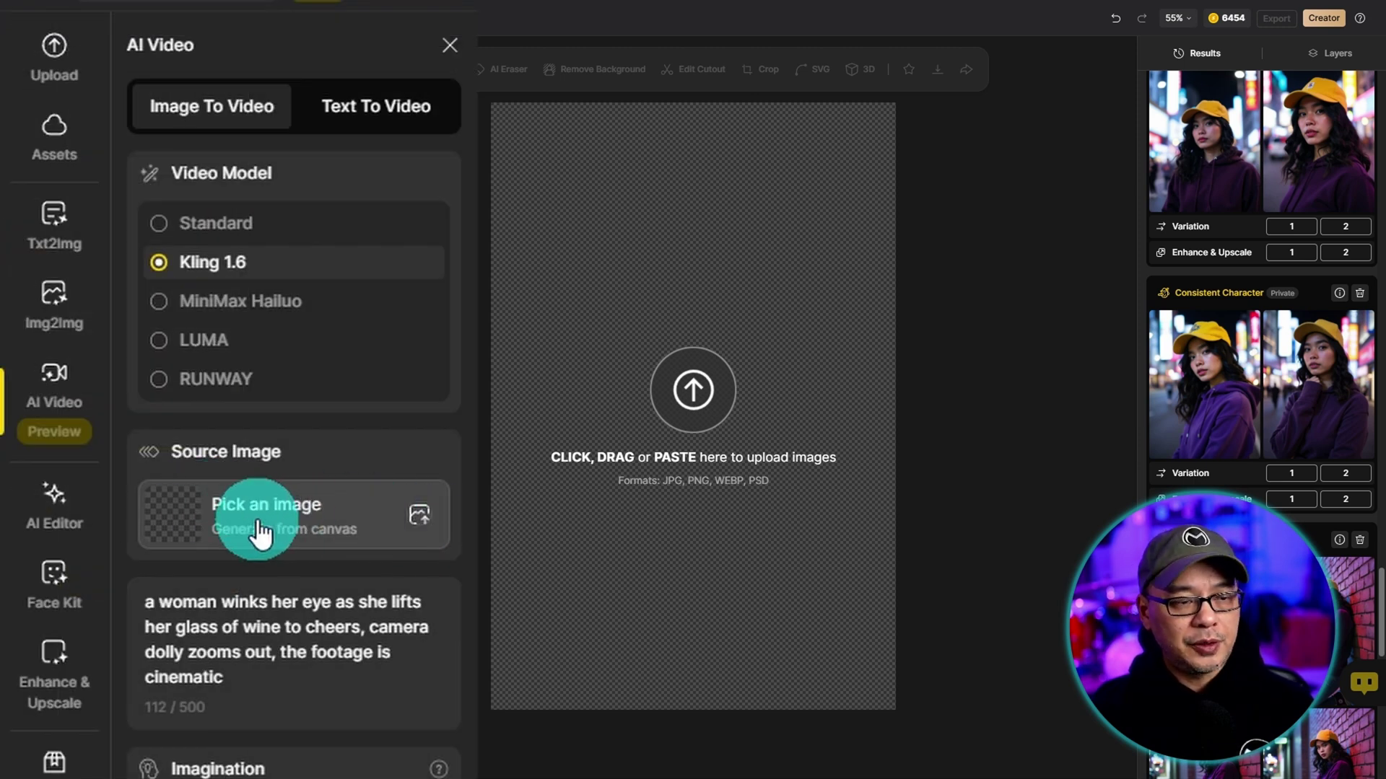
{"action": "left_click", "coordinate": [260, 534]}
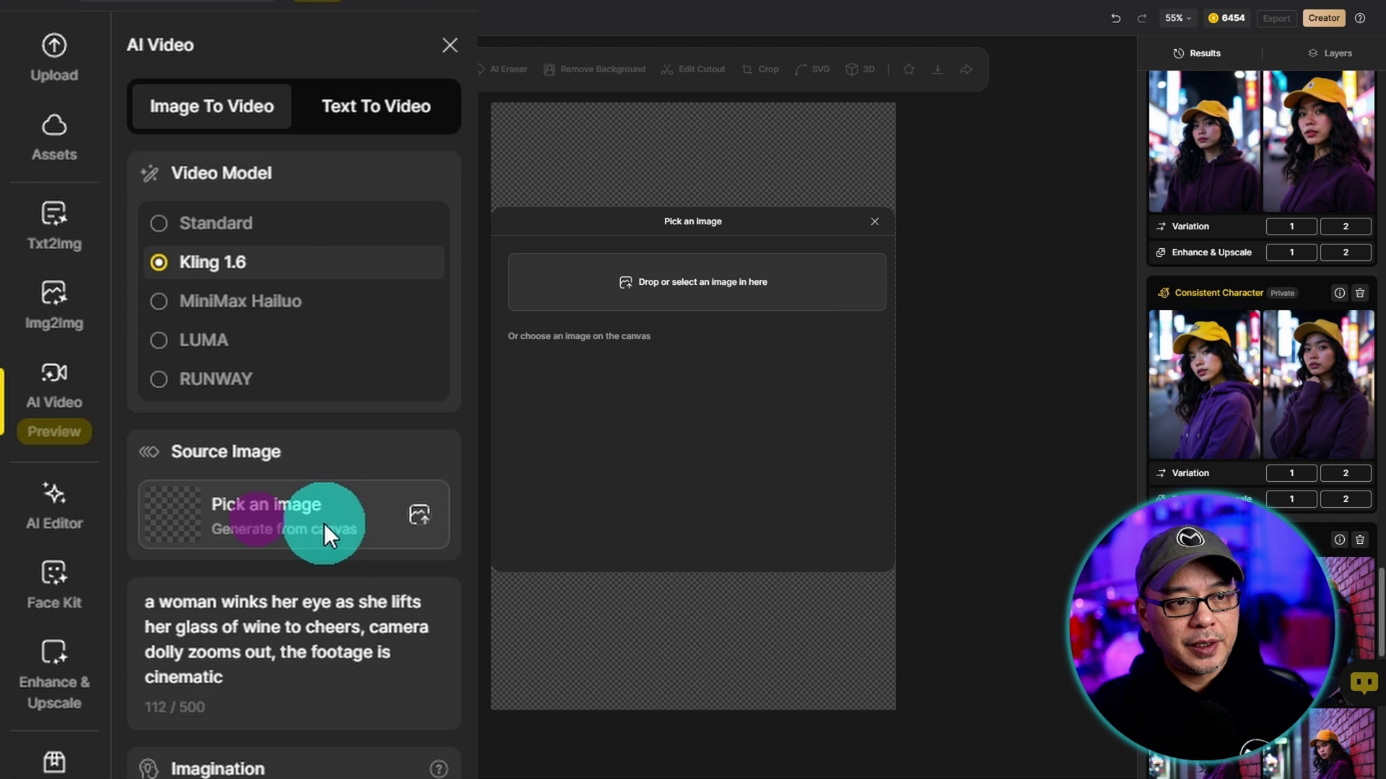
{"action": "left_click", "coordinate": [713, 293]}
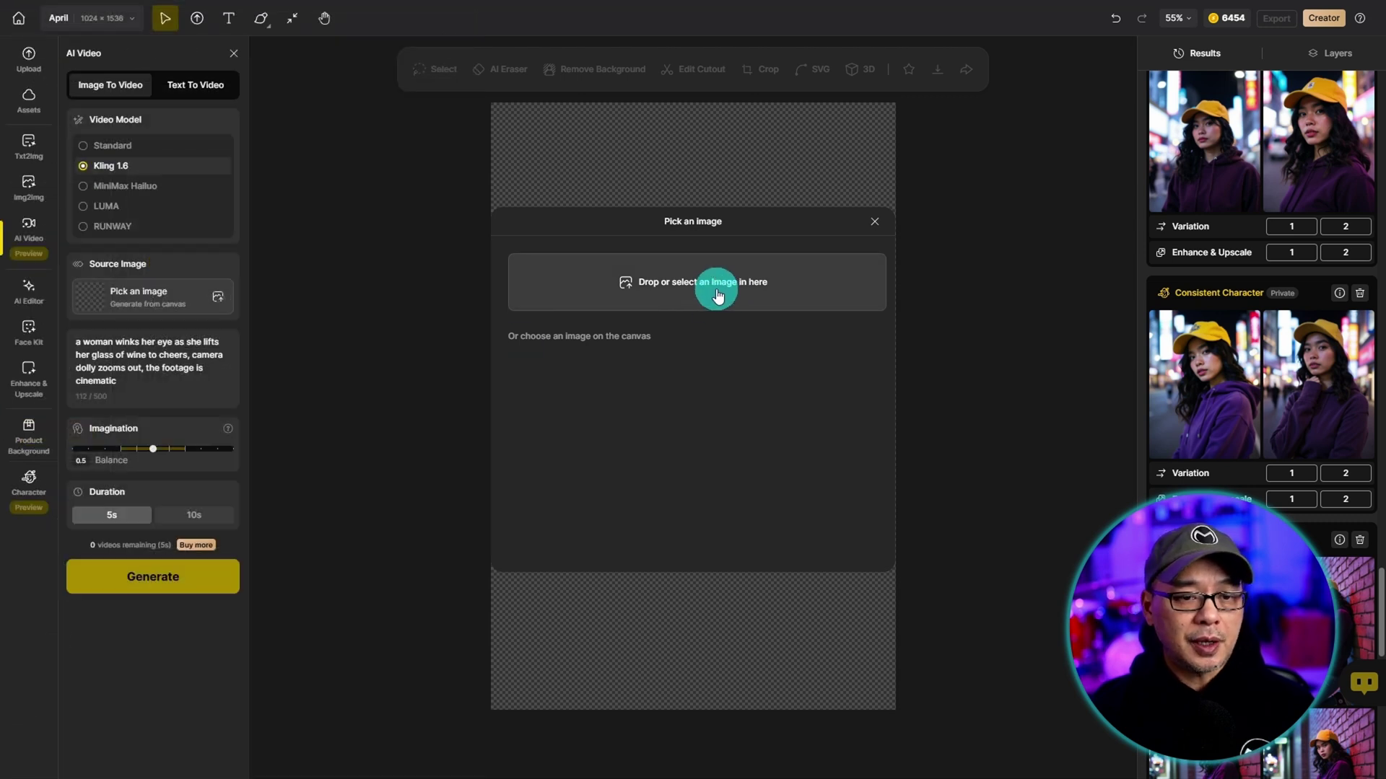
{"action": "left_click", "coordinate": [717, 292]}
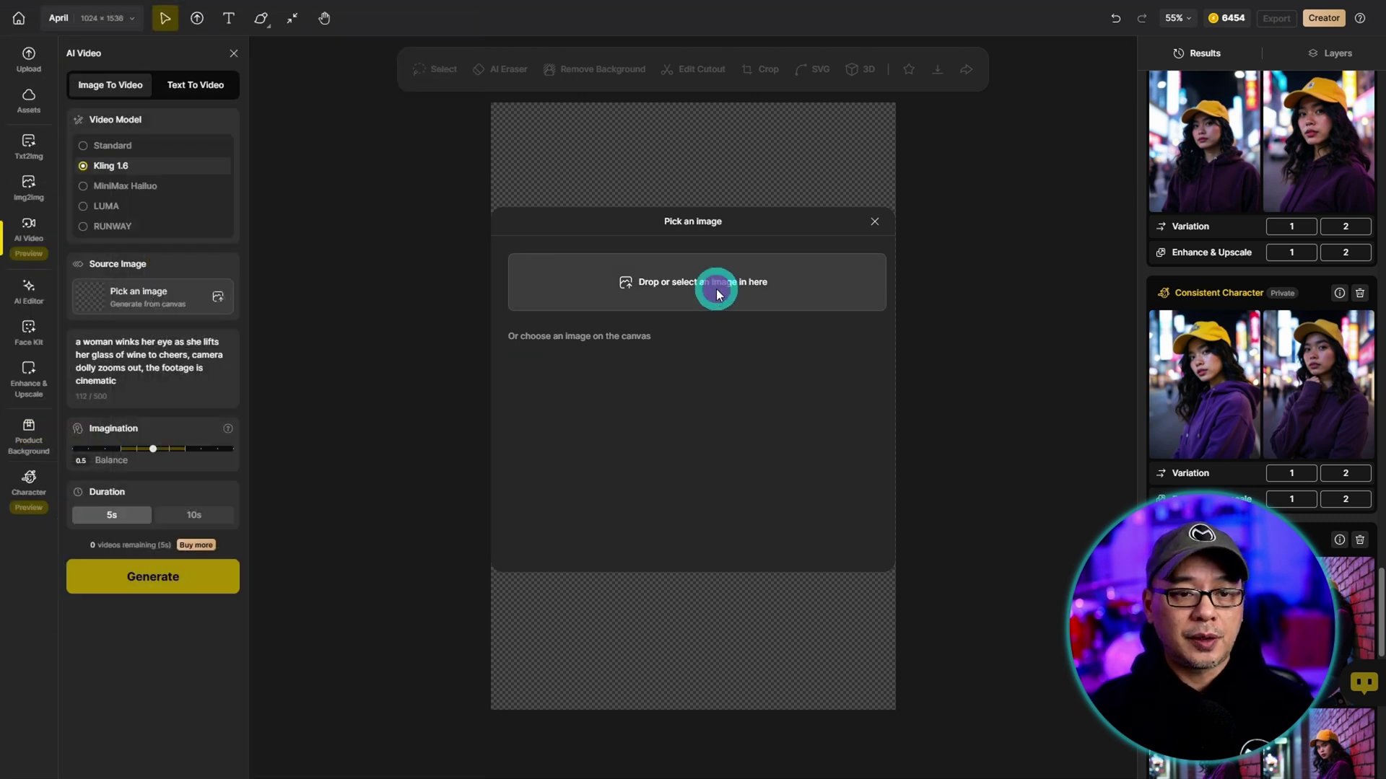
{"action": "left_click", "coordinate": [283, 209]}
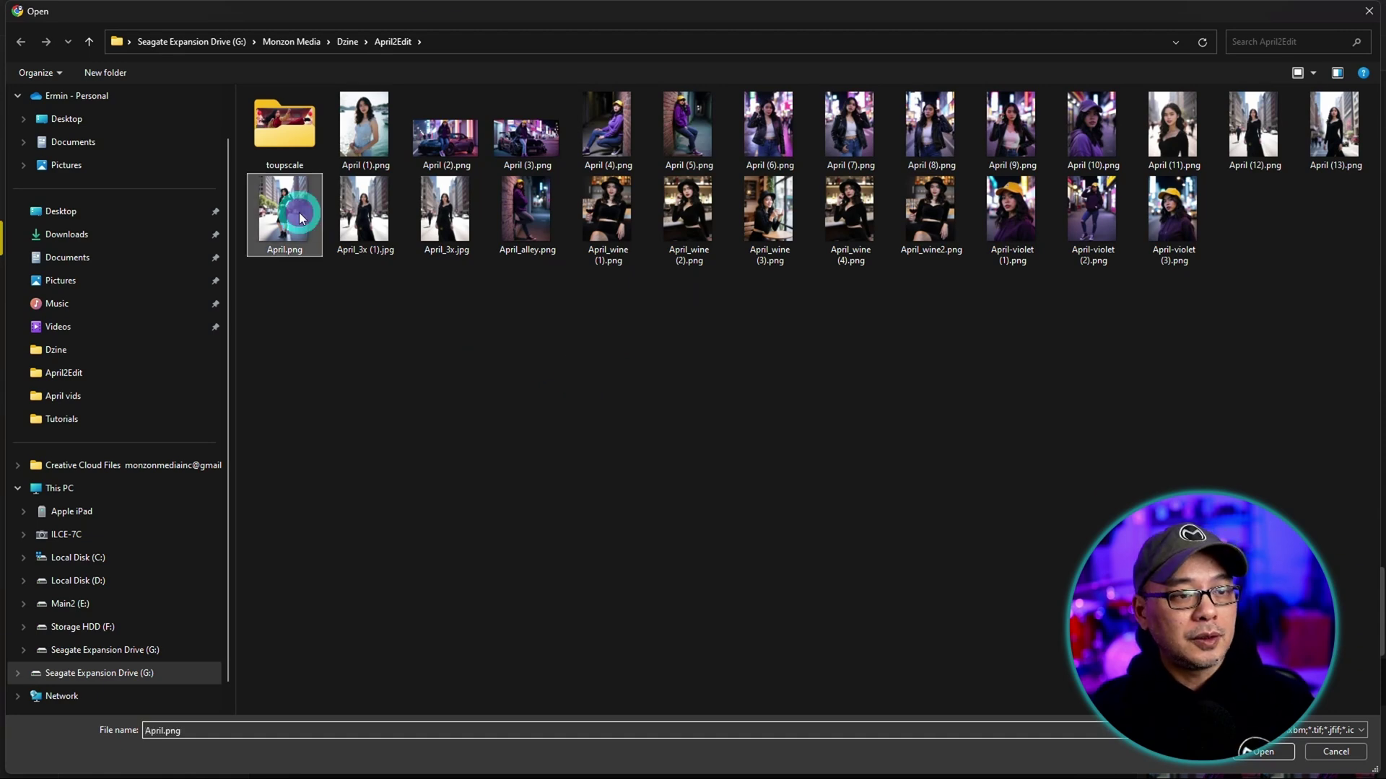
{"action": "left_click", "coordinate": [1259, 751]}
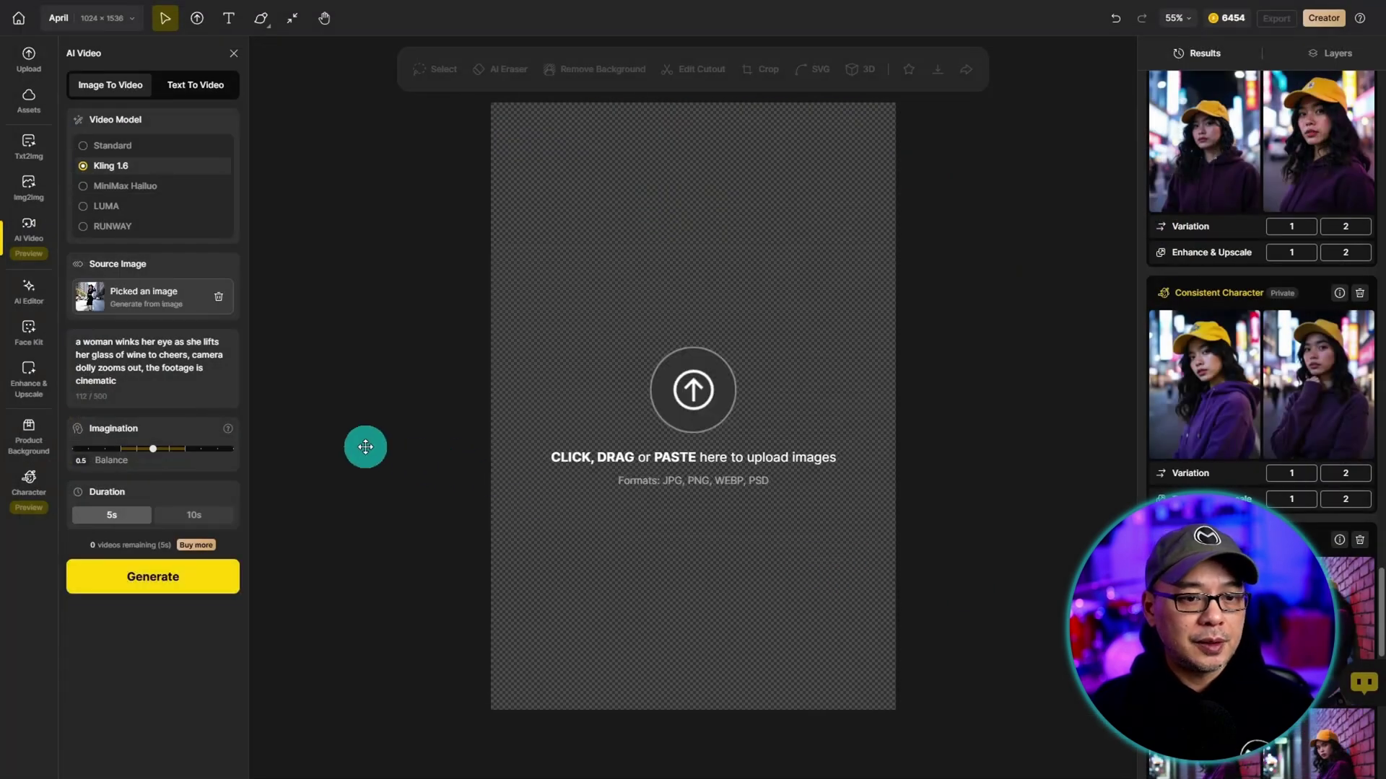
{"action": "triple_click", "coordinate": [149, 350]}
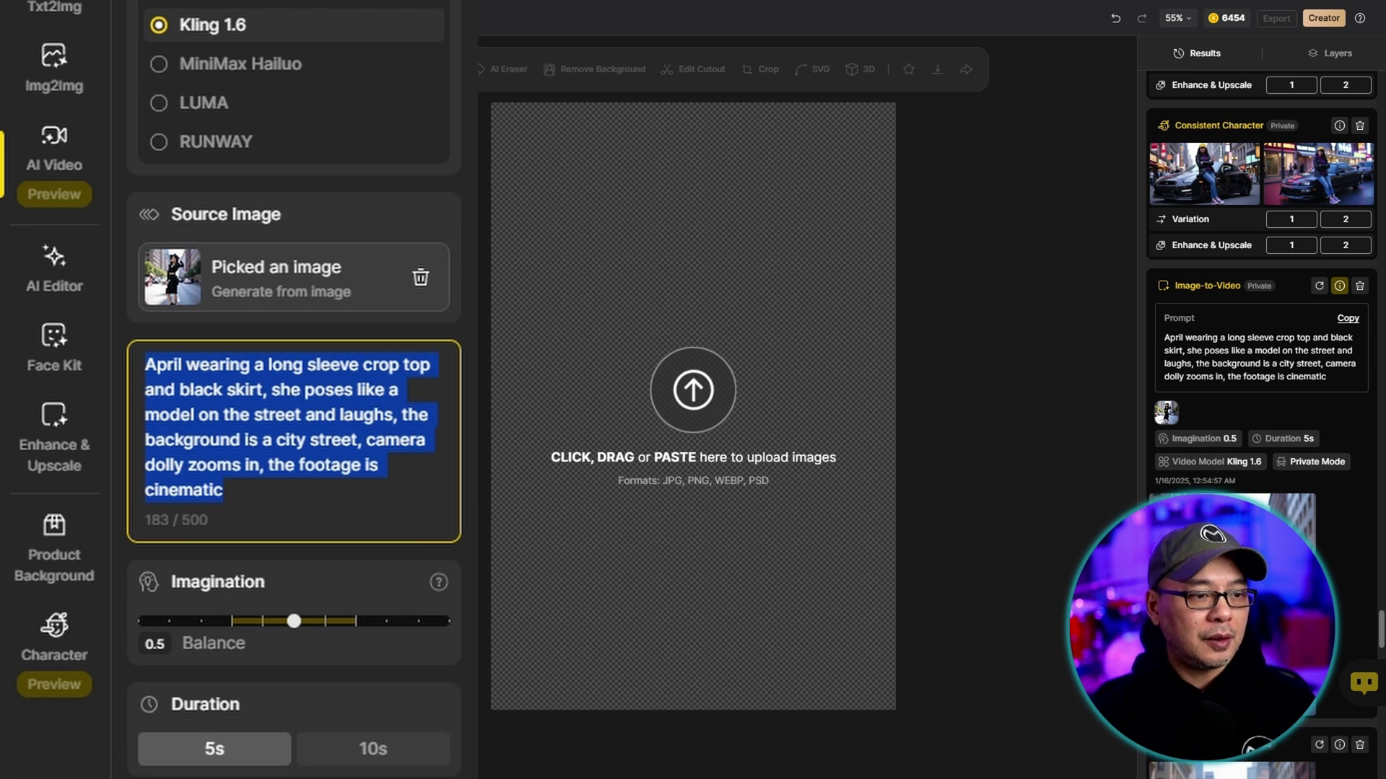
Try the video's Imagination setting at 0.2 and 0.8, and return it to 0.5.
{"action": "left_click", "coordinate": [446, 630]}
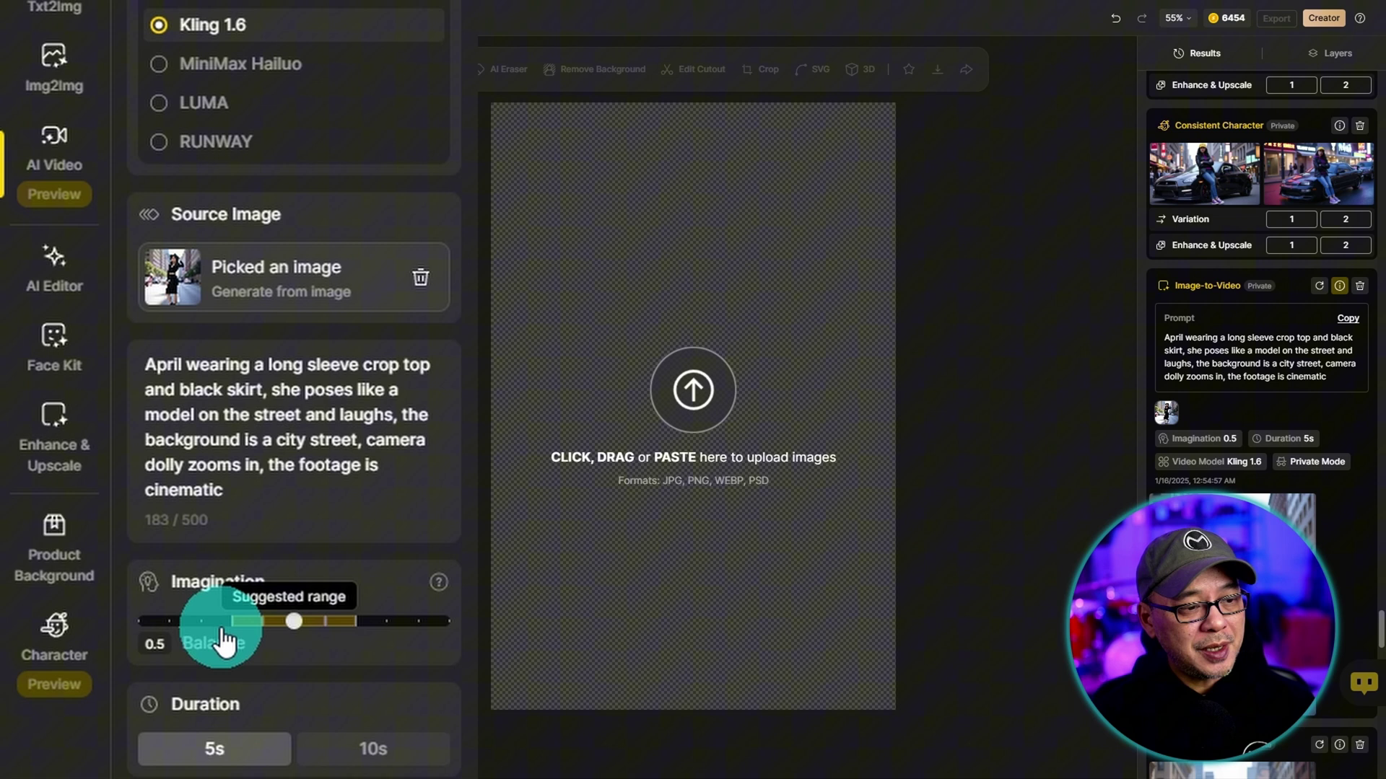
{"action": "left_click", "coordinate": [186, 625]}
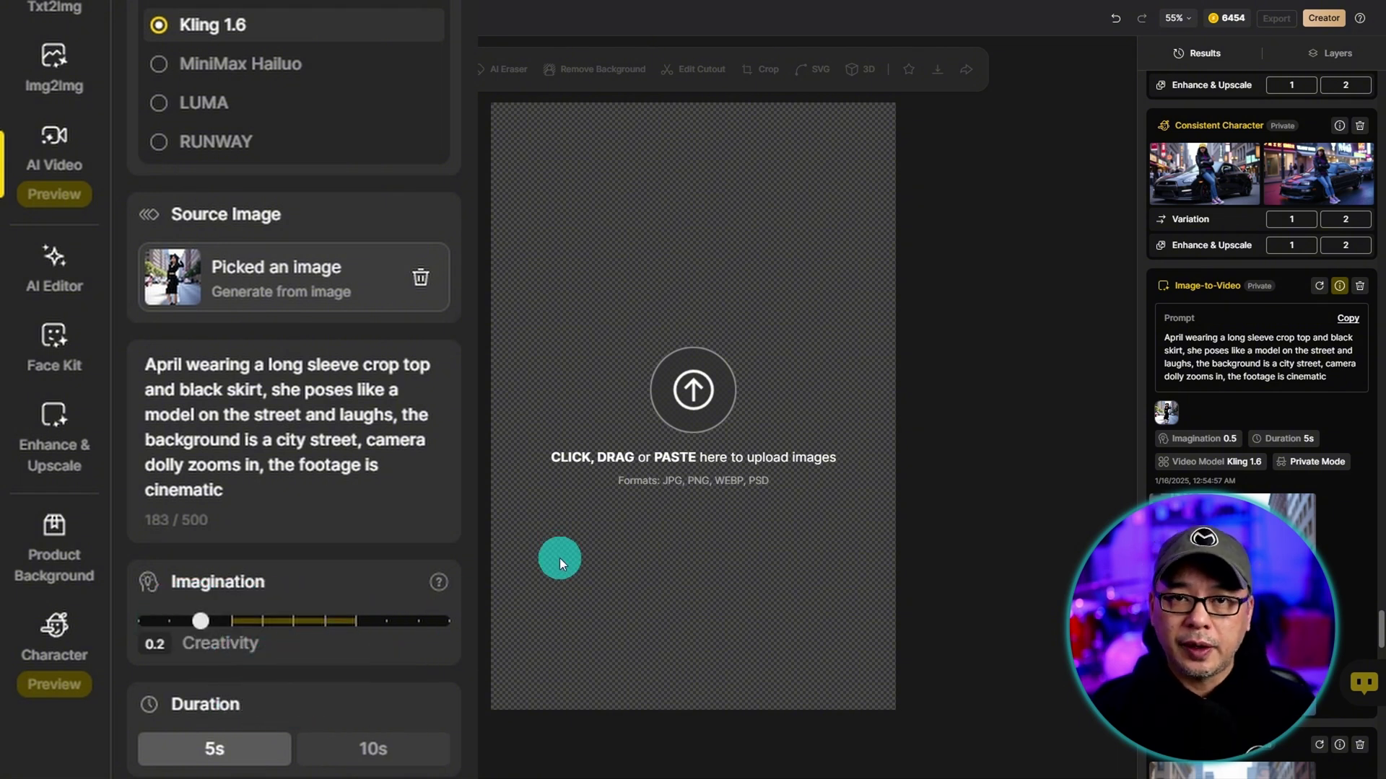
{"action": "left_click", "coordinate": [389, 622]}
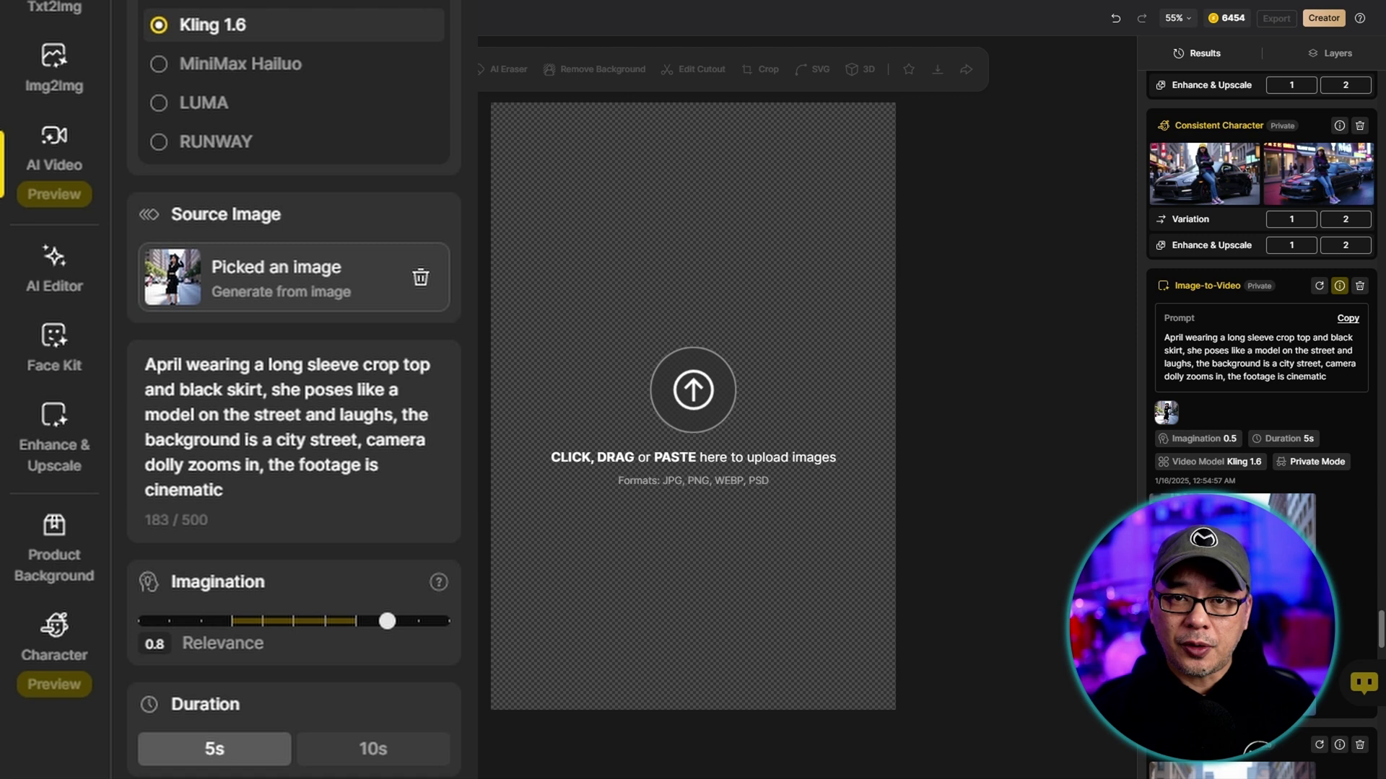
{"action": "left_click", "coordinate": [293, 622]}
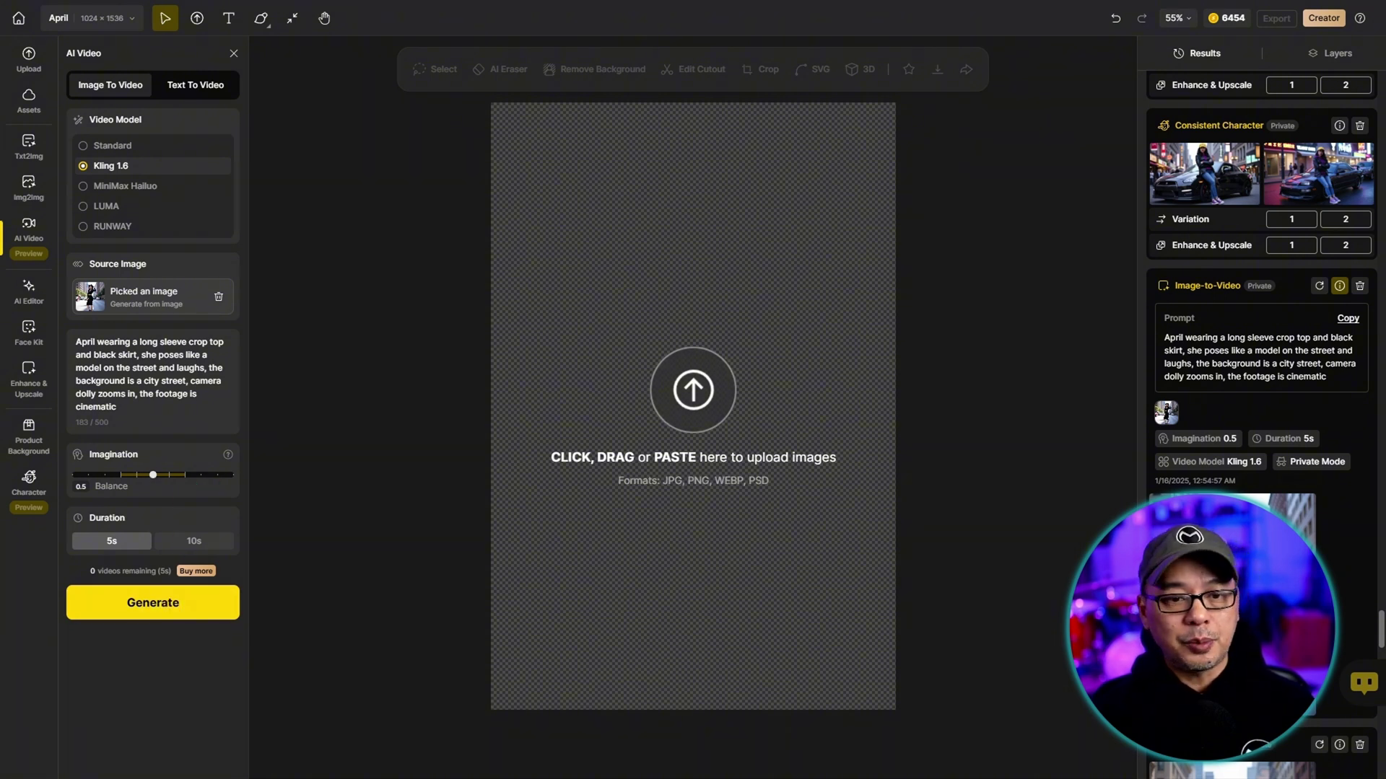
Play the generated street videos of the woman in the black hat and the woman in the black dress.
{"action": "left_click", "coordinate": [1160, 538]}
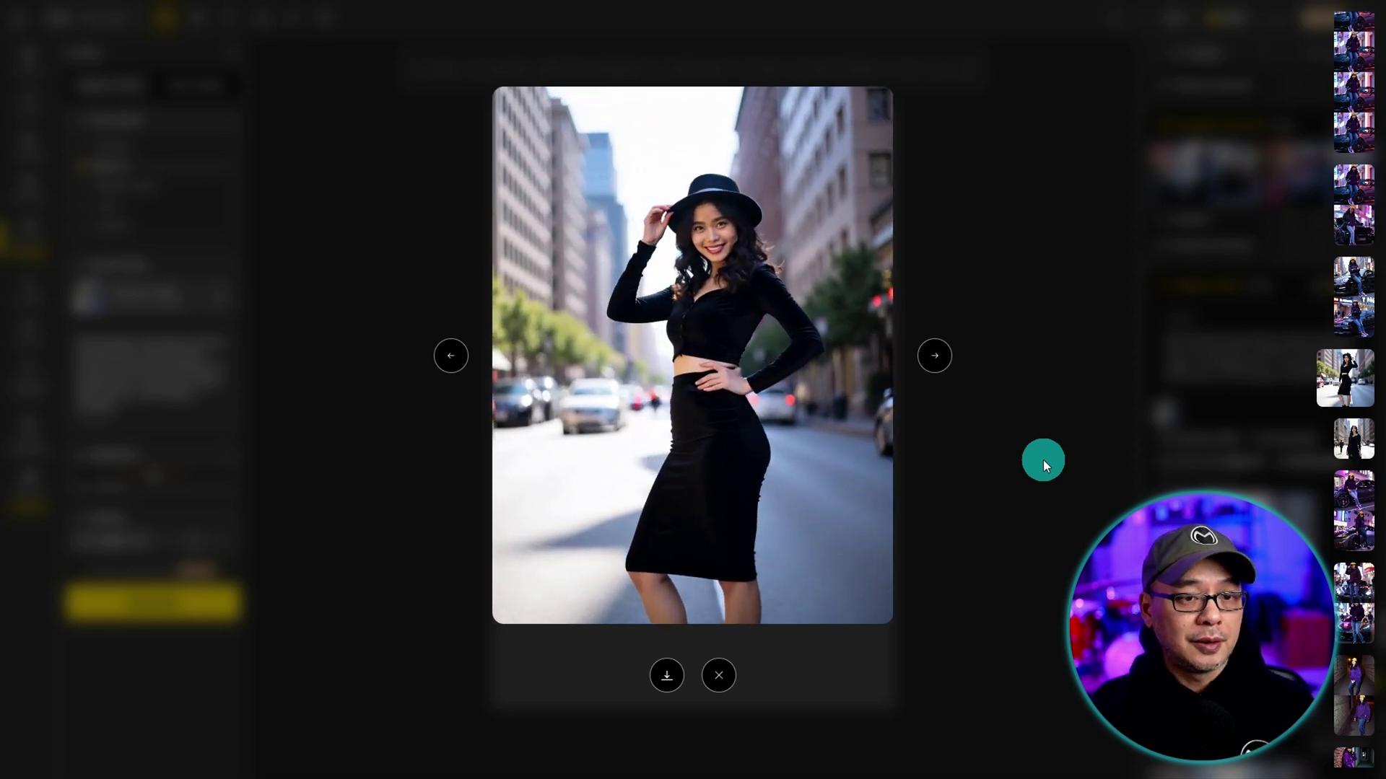
{"action": "left_click", "coordinate": [1042, 460]}
{"action": "left_click", "coordinate": [1240, 420]}
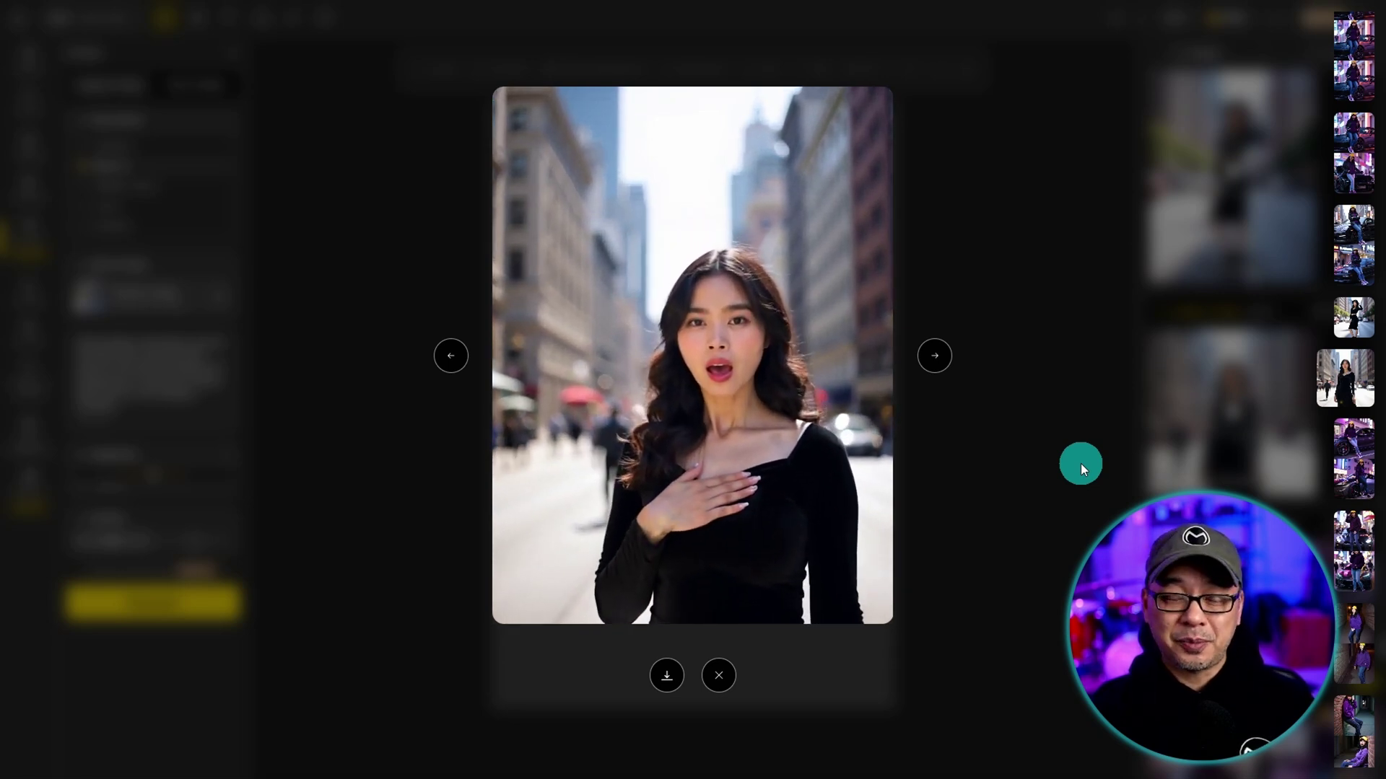
{"action": "left_click", "coordinate": [1081, 463]}
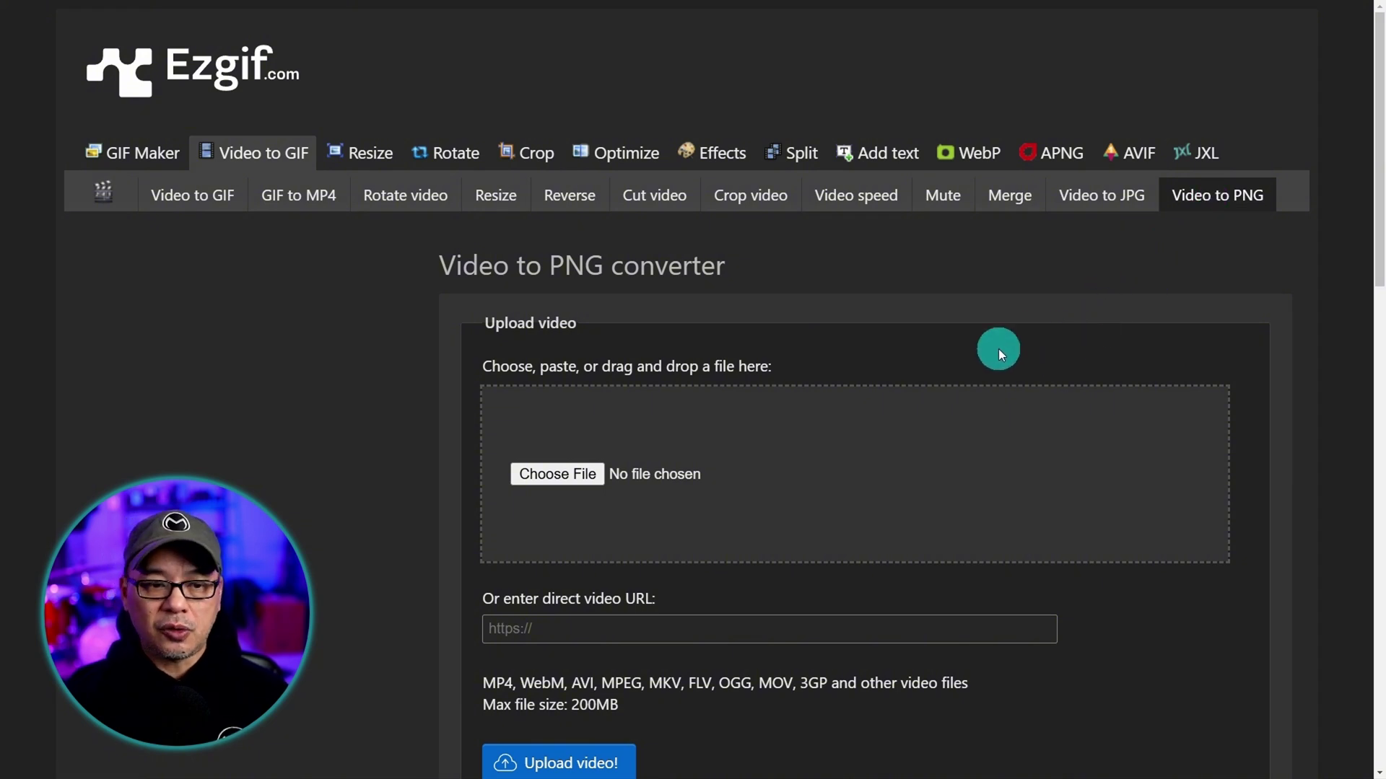
Switch to Ezgif's Video to PNG converter, choose April (4).mp4 and upload it.
{"action": "left_click", "coordinate": [567, 475]}
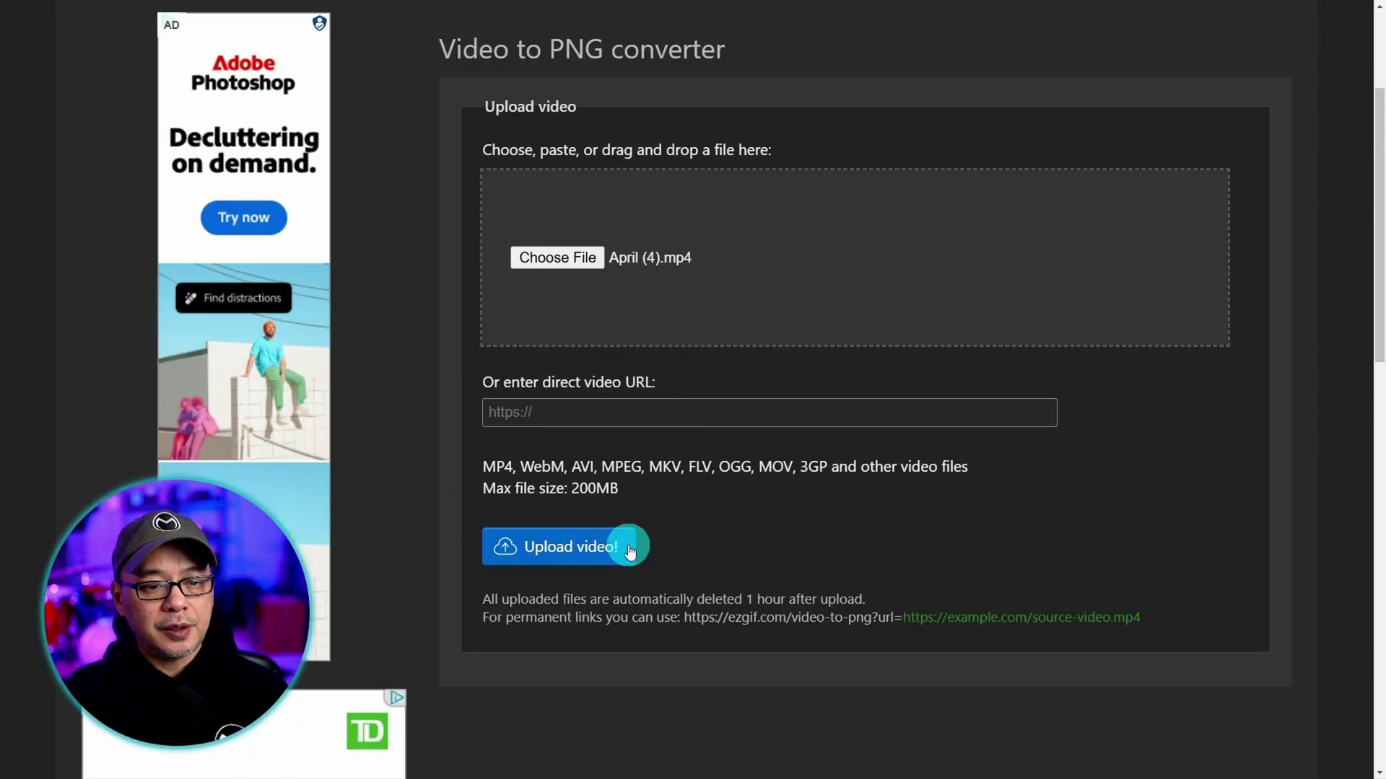
{"action": "left_click", "coordinate": [563, 546]}
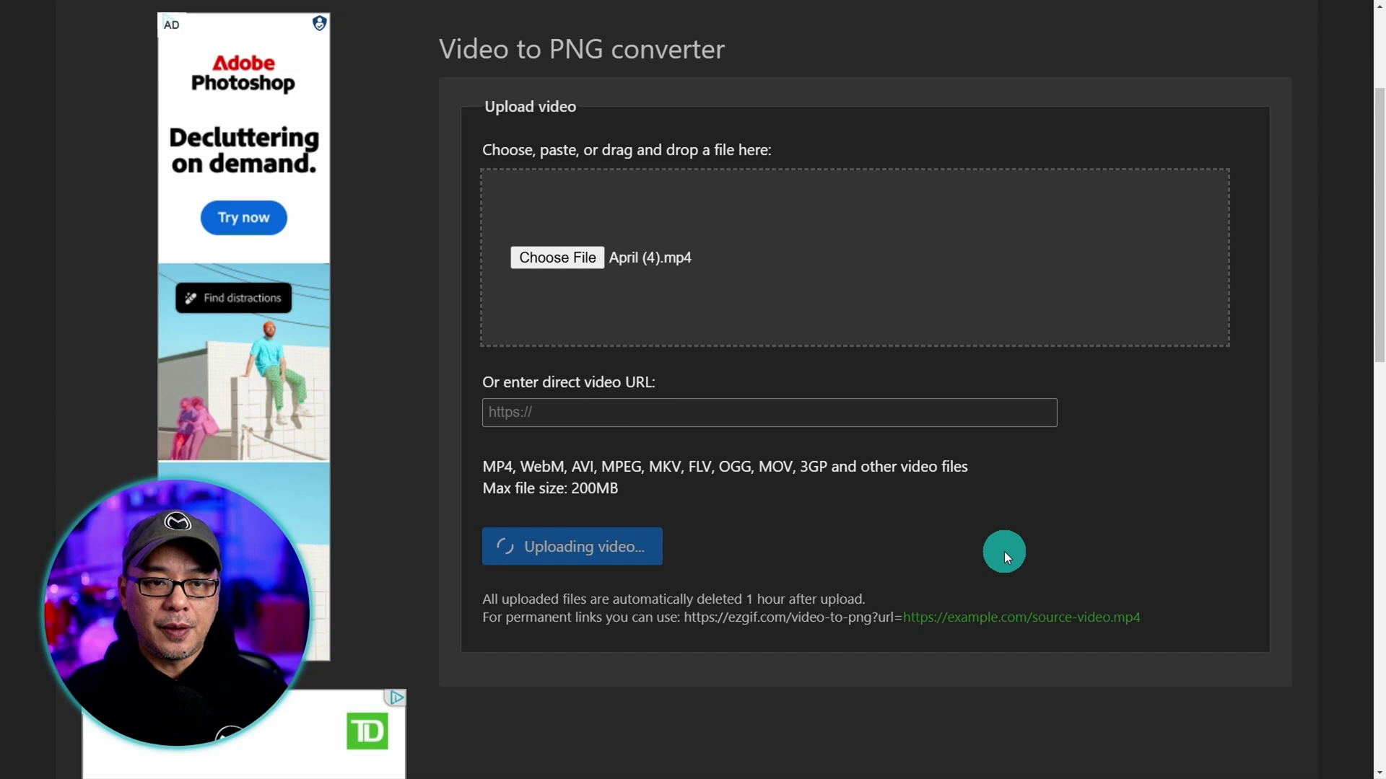
Convert the uploaded video to PNG images at original size and 10 FPS.
{"action": "scroll", "coordinate": [1222, 474], "scroll_direction": "down", "scroll_amount": 10}
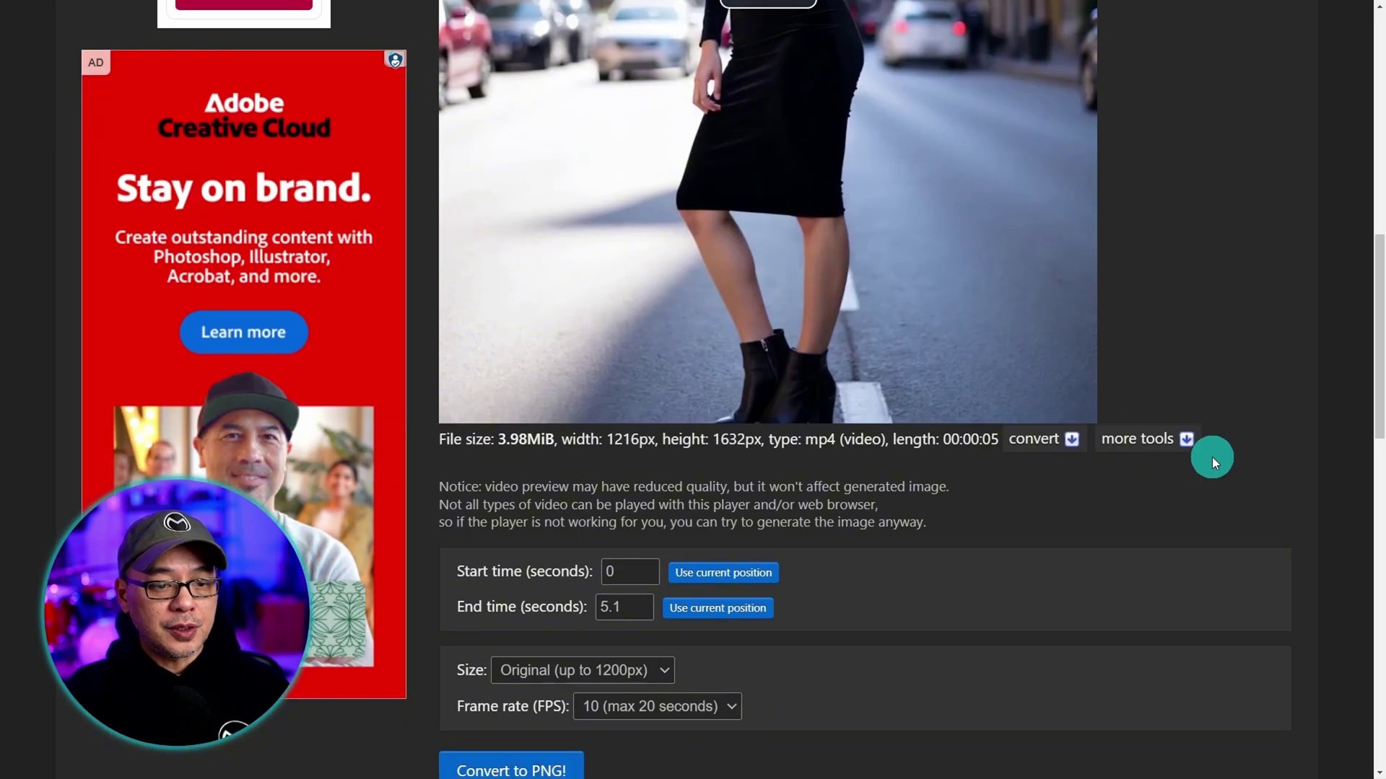
{"action": "scroll", "coordinate": [1211, 456], "scroll_direction": "down", "scroll_amount": 4}
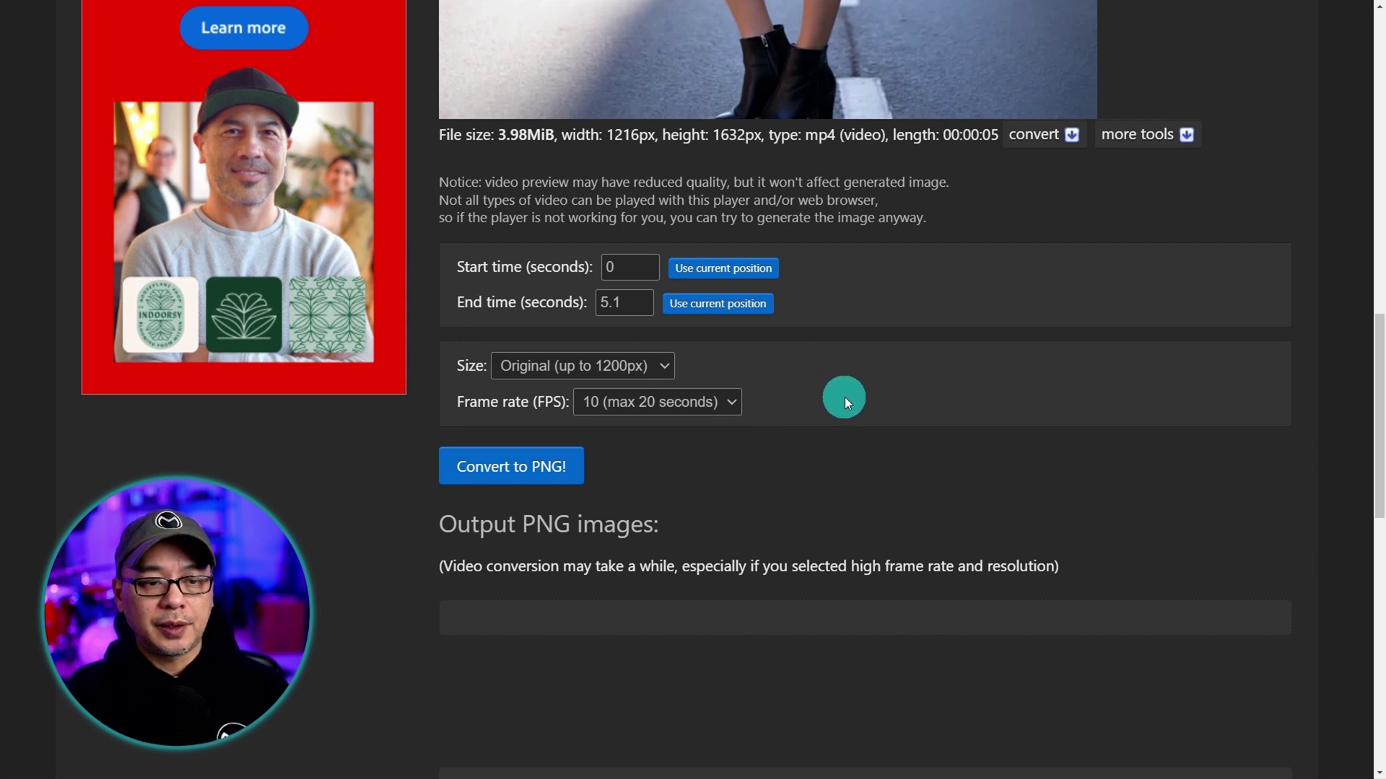
{"action": "left_click", "coordinate": [529, 475]}
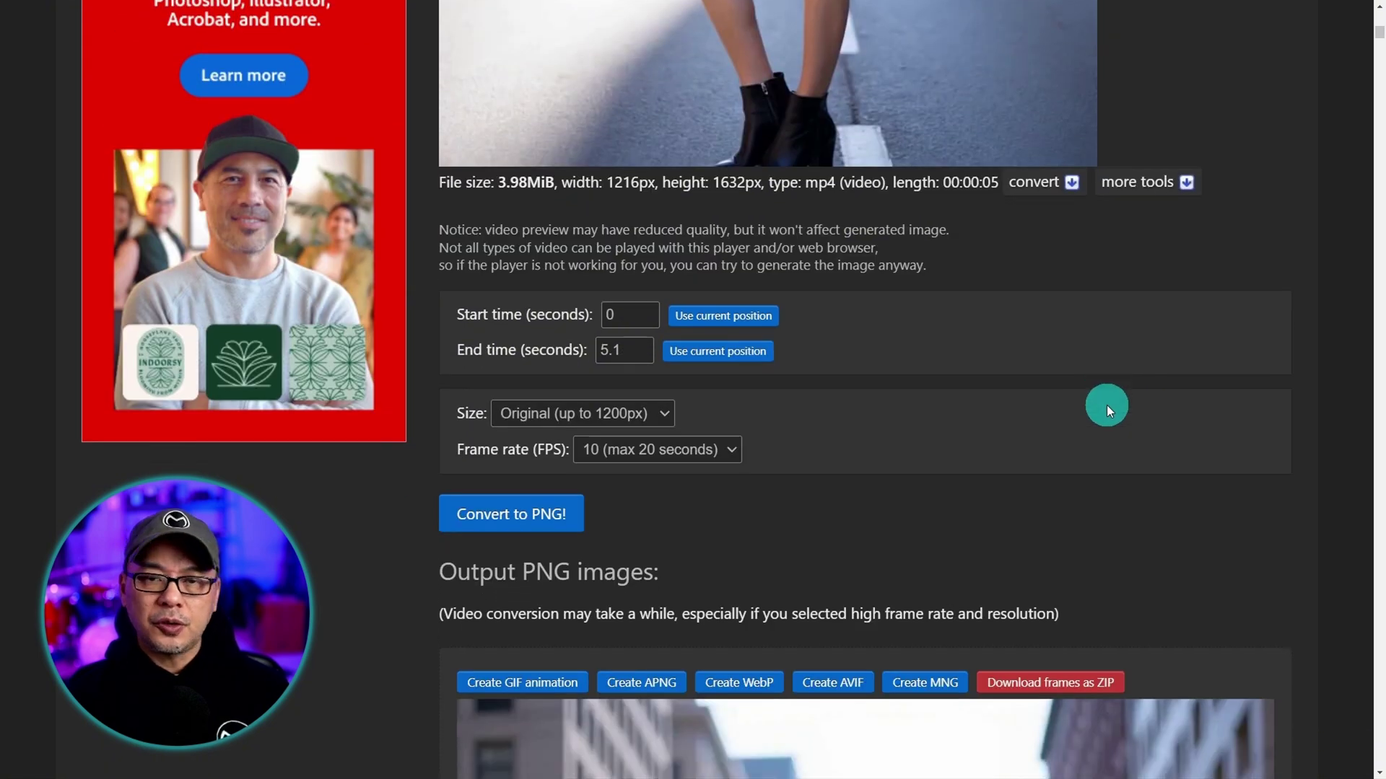
Look through the output PNG frames of the woman in the black hat, down to the end of the sequence.
{"action": "scroll", "coordinate": [1106, 405], "scroll_direction": "down", "scroll_amount": 6}
{"action": "scroll", "coordinate": [1106, 405], "scroll_direction": "down", "scroll_amount": 5}
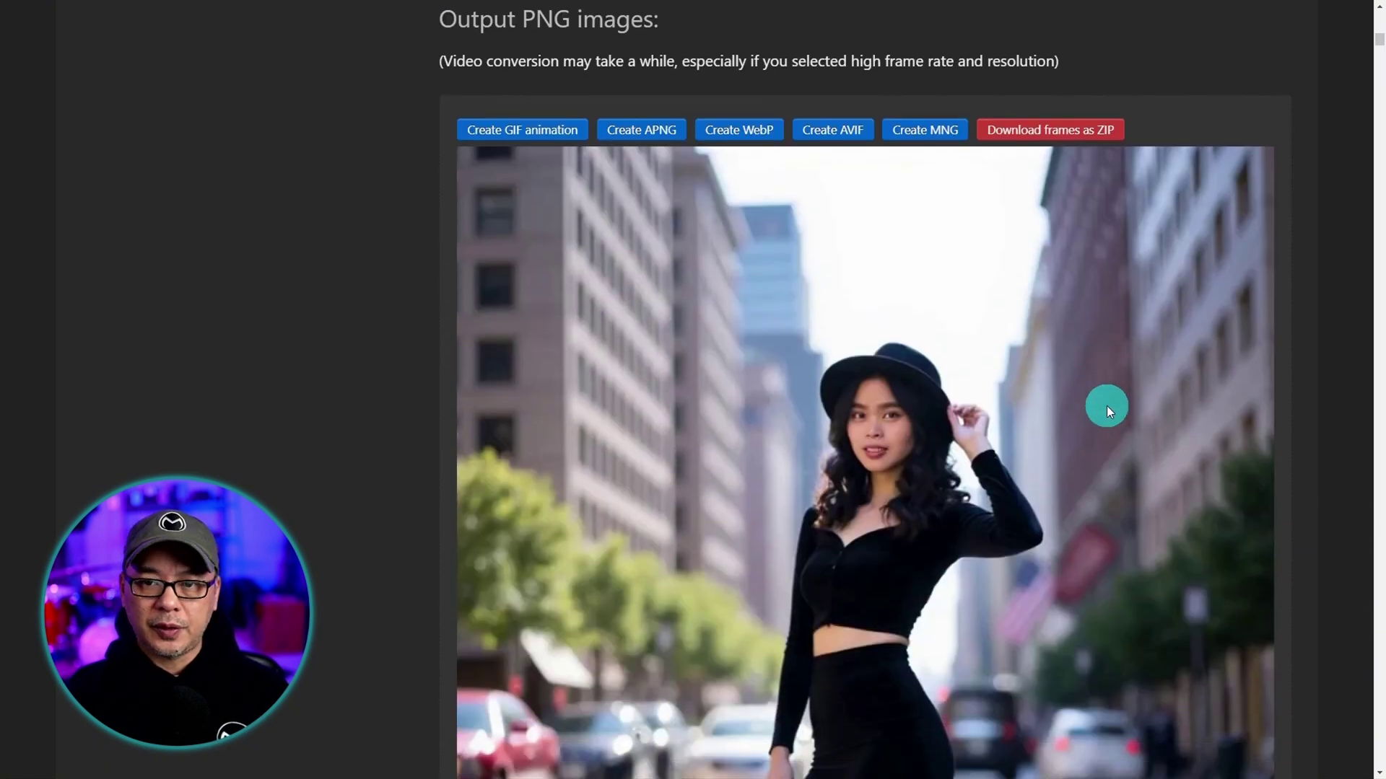
{"action": "key", "text": "ctrl+minus"}
{"action": "key", "text": "ctrl+minus"}
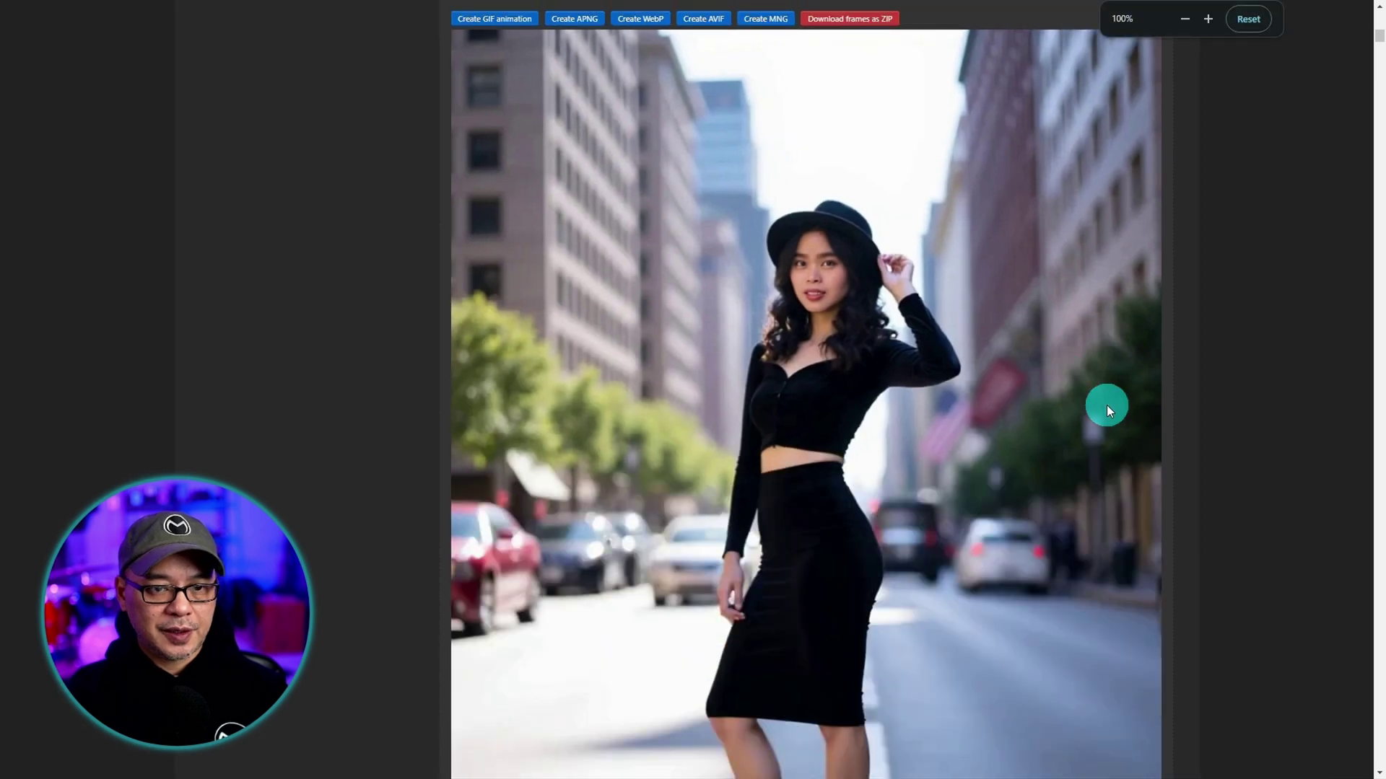
{"action": "scroll", "coordinate": [1107, 405], "scroll_direction": "down", "scroll_amount": 15}
{"action": "scroll", "coordinate": [1107, 404], "scroll_direction": "down", "scroll_amount": 16}
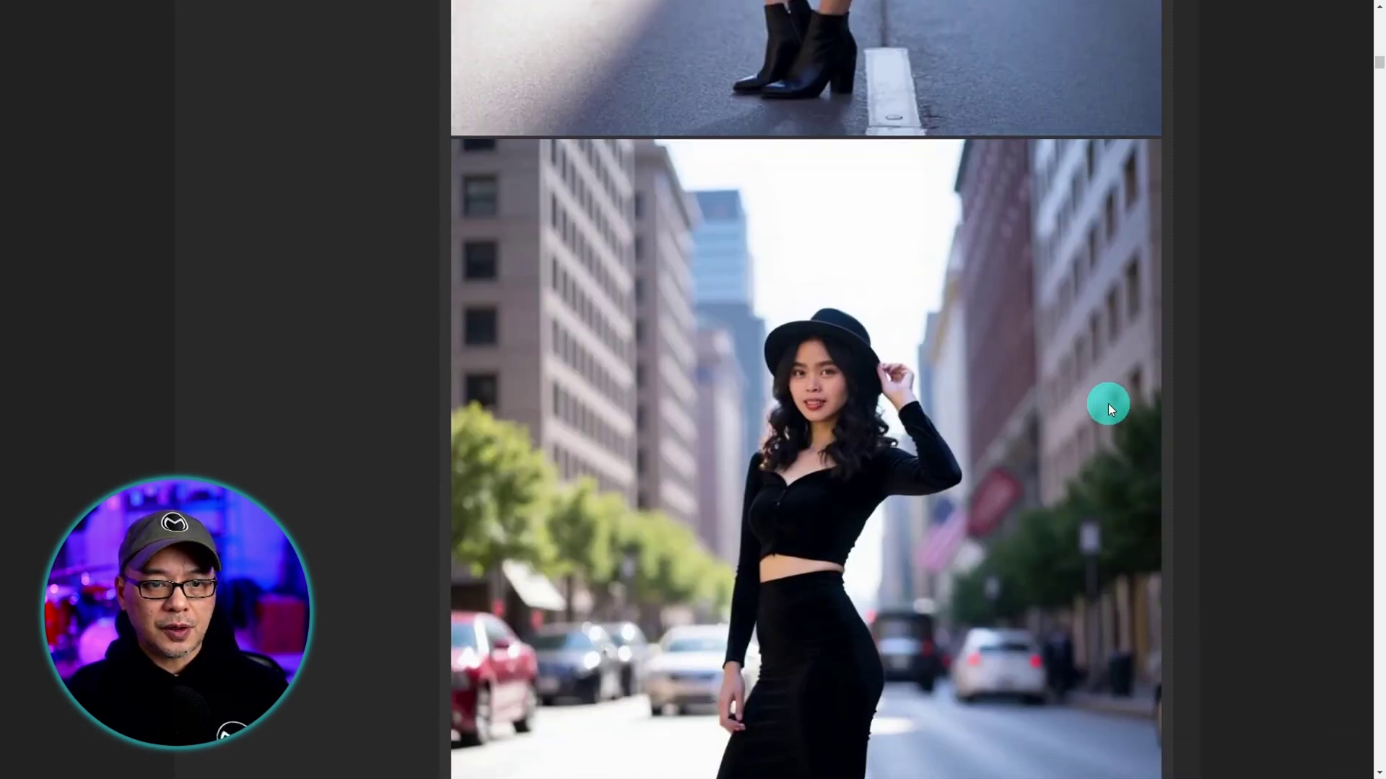
{"action": "scroll", "coordinate": [1107, 404], "scroll_direction": "down", "scroll_amount": 20}
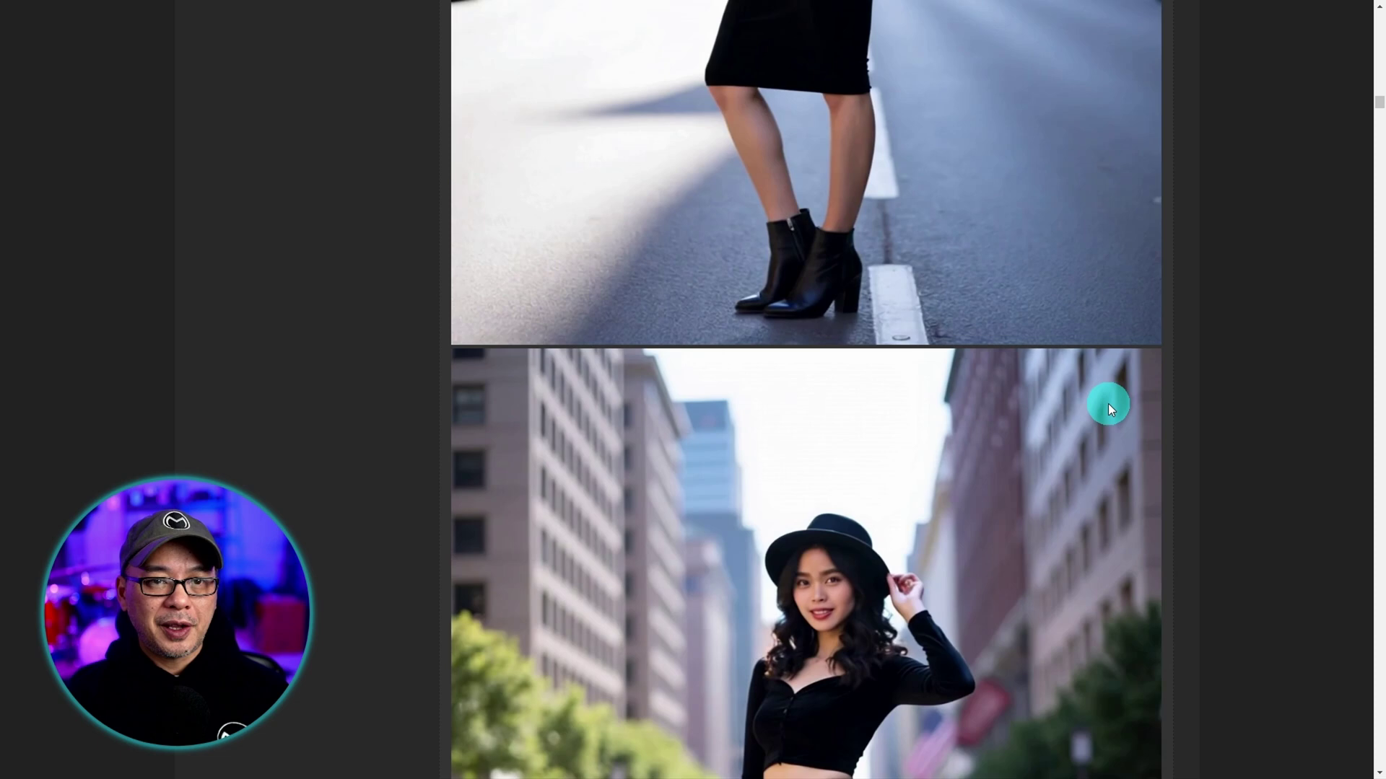
{"action": "scroll", "coordinate": [1219, 441], "scroll_direction": "down", "scroll_amount": 2}
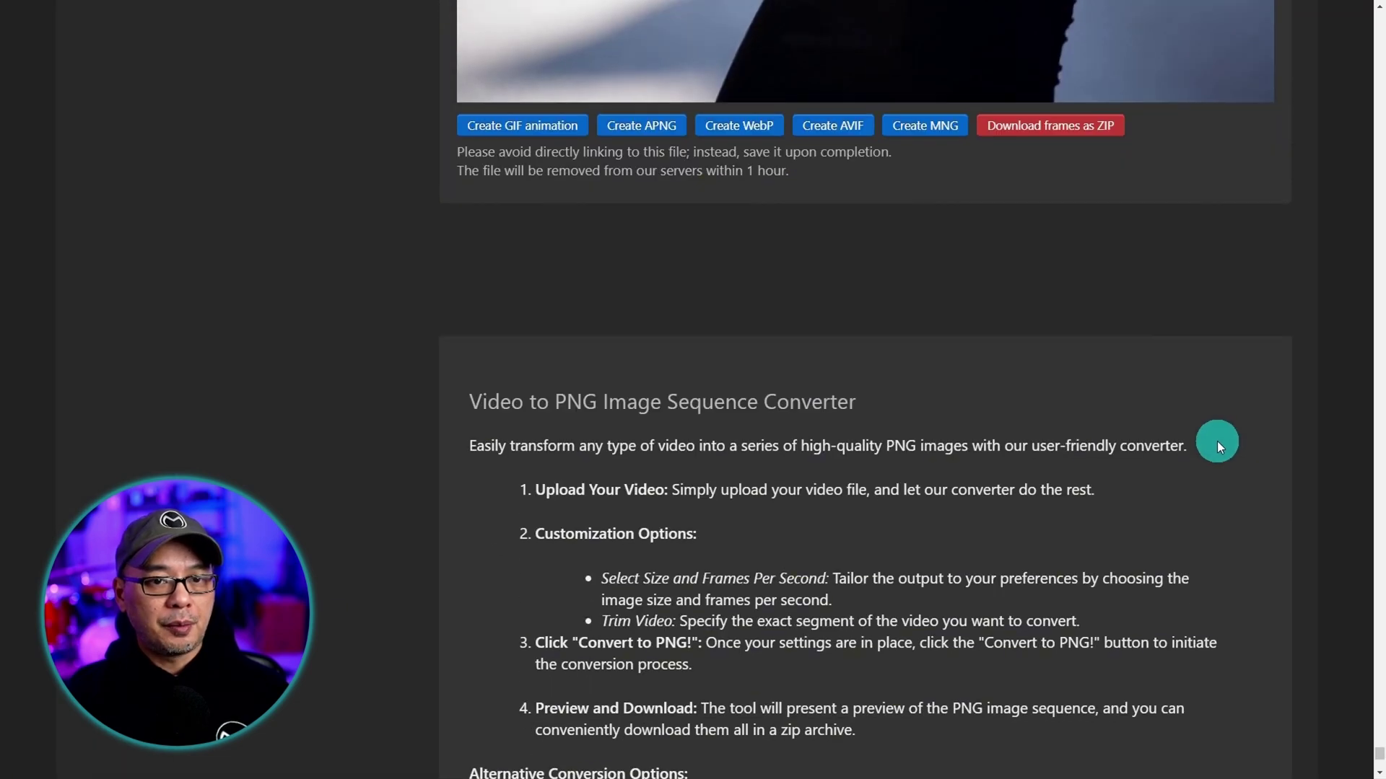
{"action": "scroll", "coordinate": [1217, 443], "scroll_direction": "up", "scroll_amount": 2}
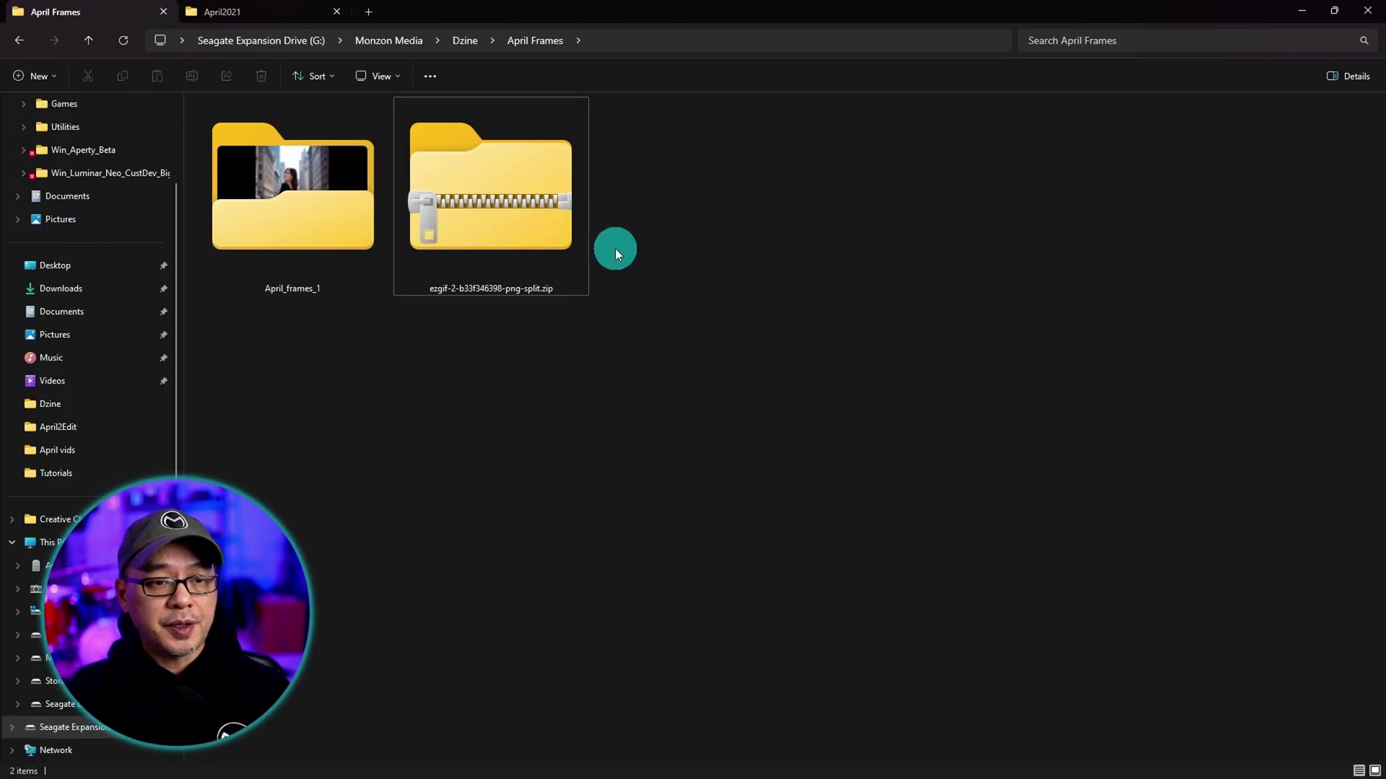
Switch to File Explorer, extract the Ezgif PNG zip in the April Frames folder and look through the extracted frames.
{"action": "left_click", "coordinate": [474, 186]}
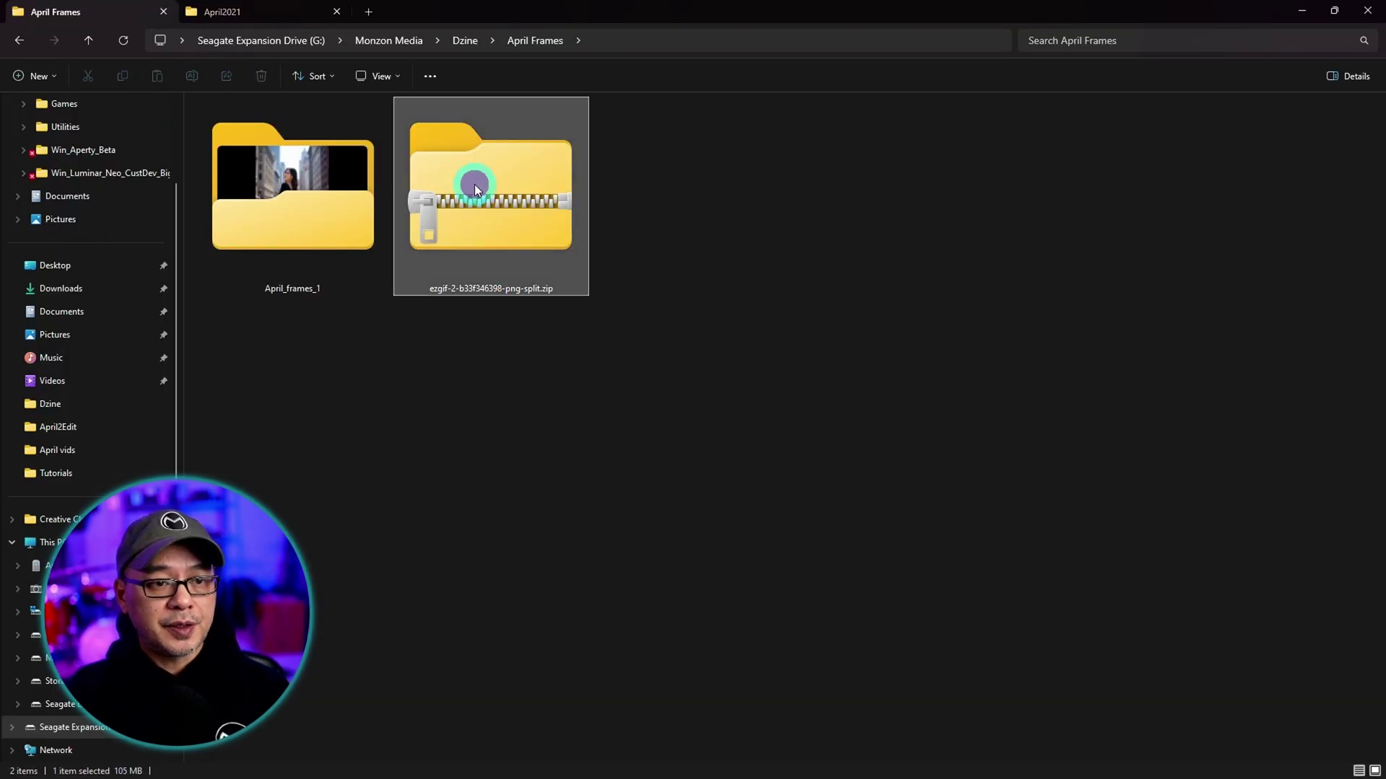
{"action": "right_click", "coordinate": [474, 186]}
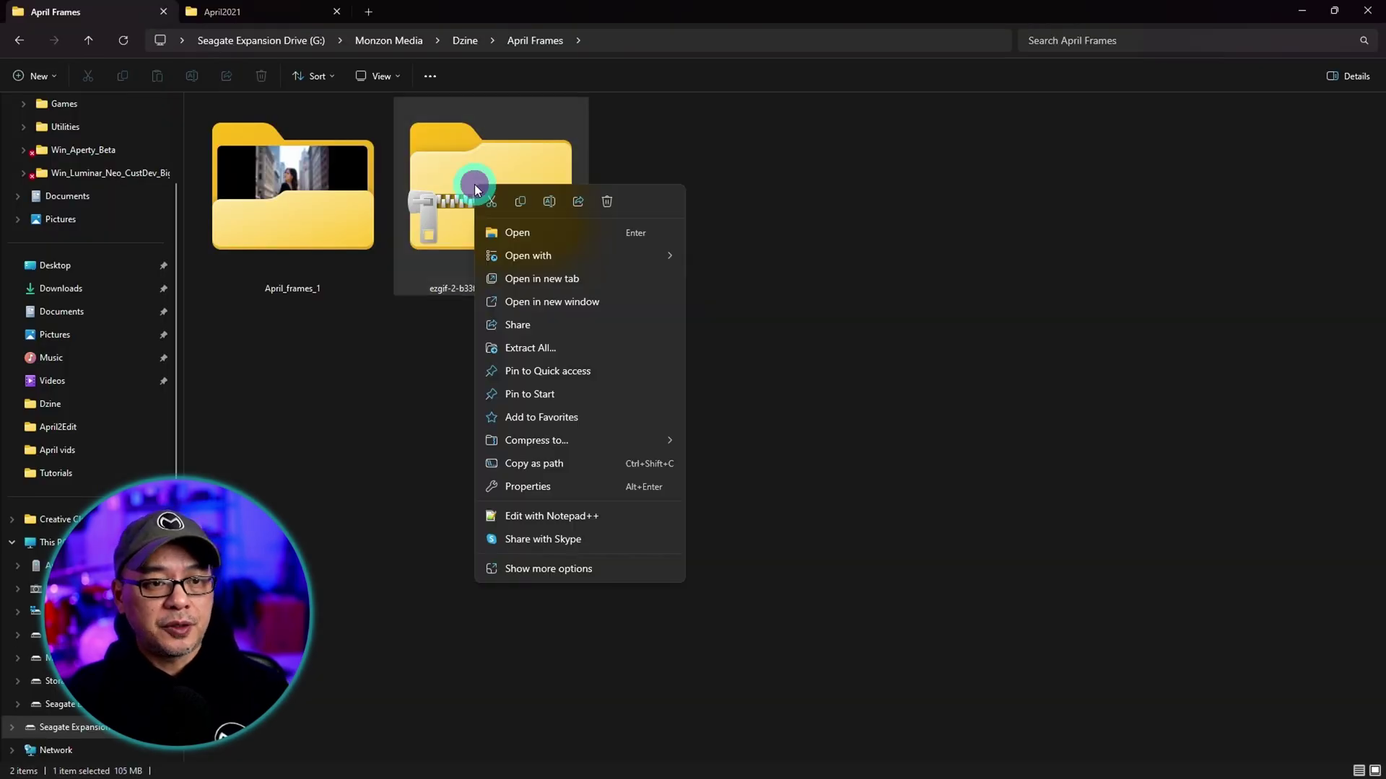
{"action": "left_click", "coordinate": [573, 348]}
{"action": "left_click", "coordinate": [821, 536]}
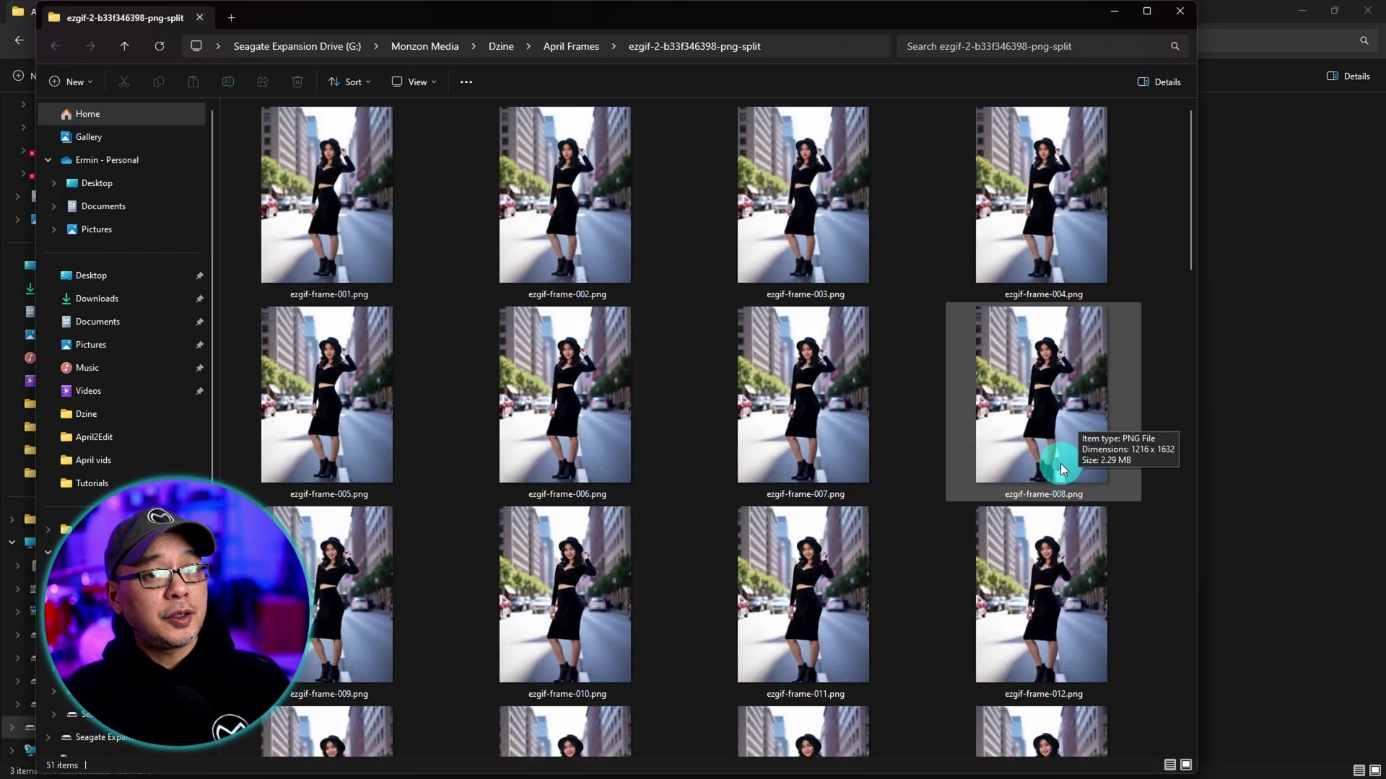
{"action": "scroll", "coordinate": [880, 401], "scroll_direction": "down", "scroll_amount": 10}
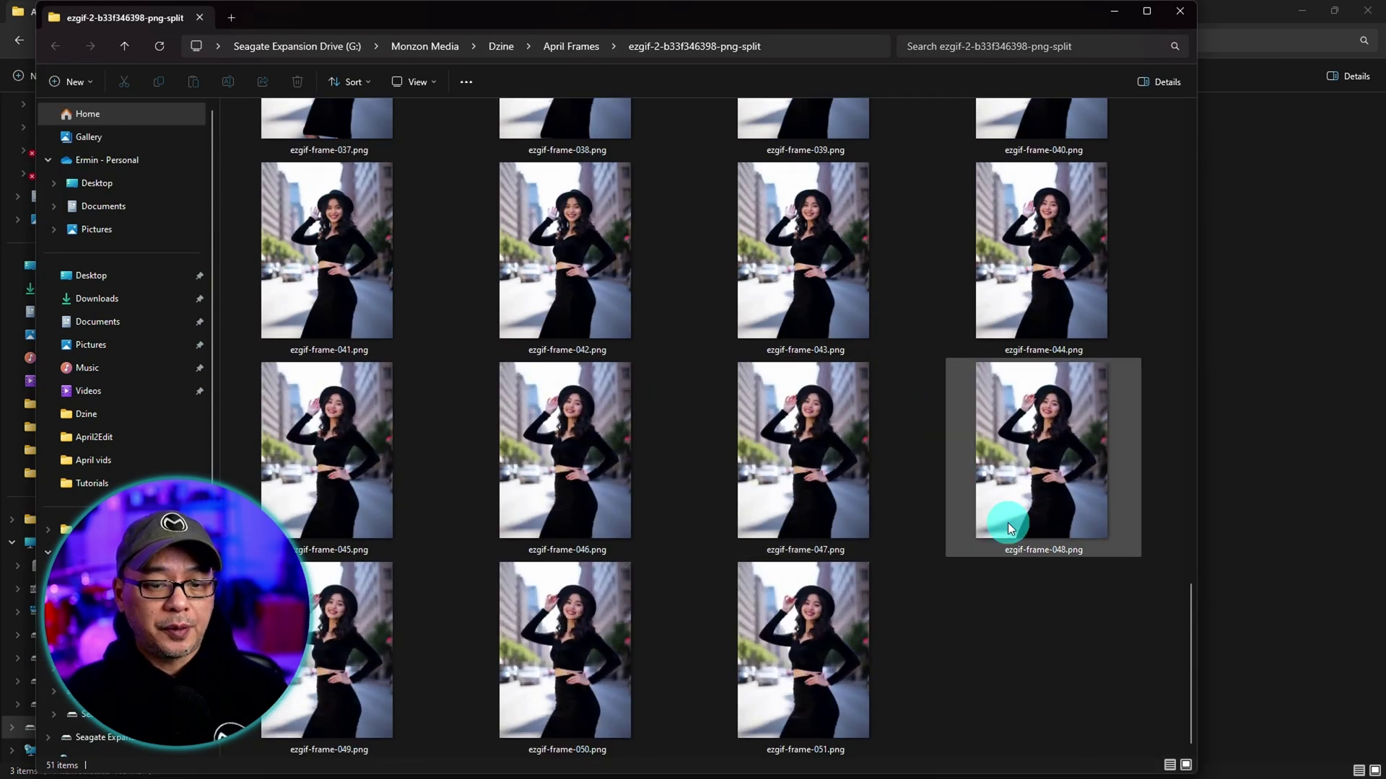
{"action": "scroll", "coordinate": [1013, 640], "scroll_direction": "up", "scroll_amount": 10}
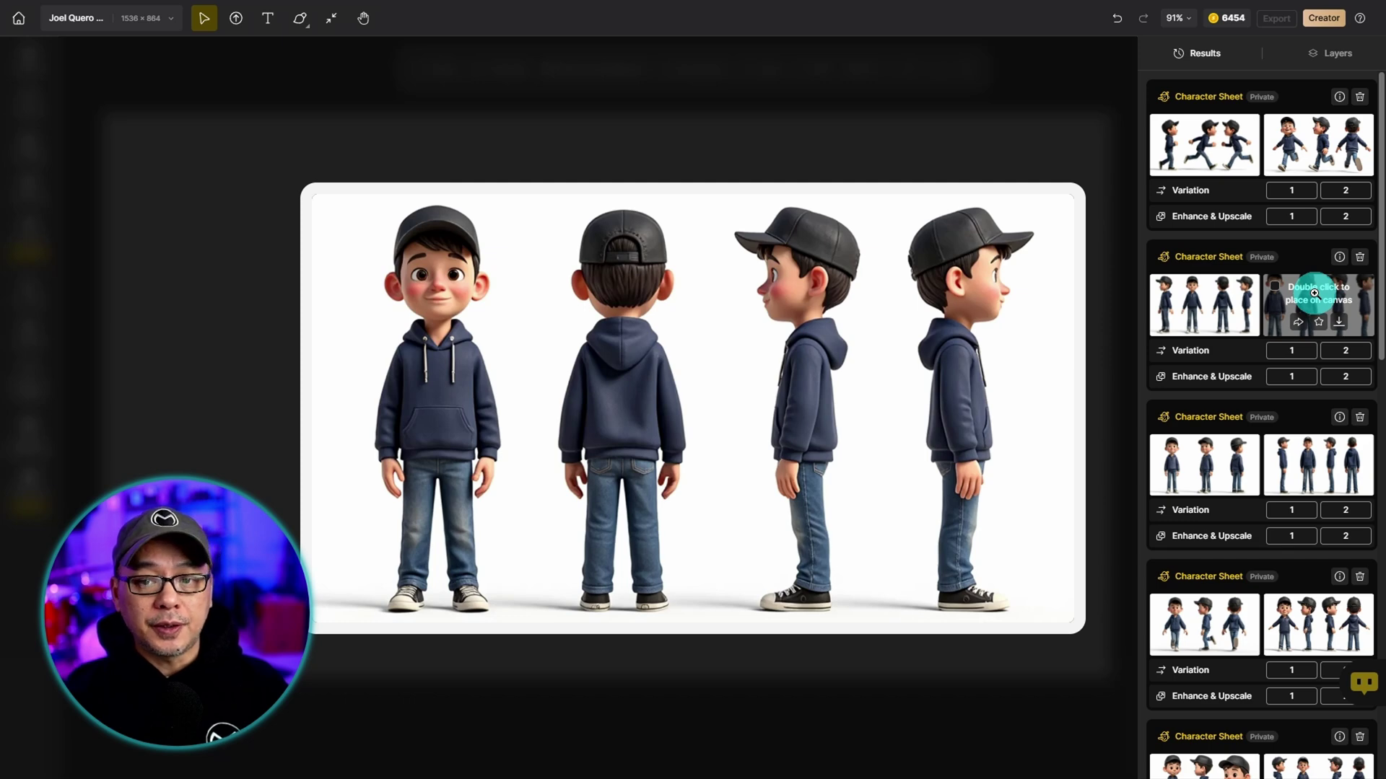
In Dzine, place the second standing-pose character sheet on the canvas and duplicate its layer three times.
{"action": "double_click", "coordinate": [1314, 293]}
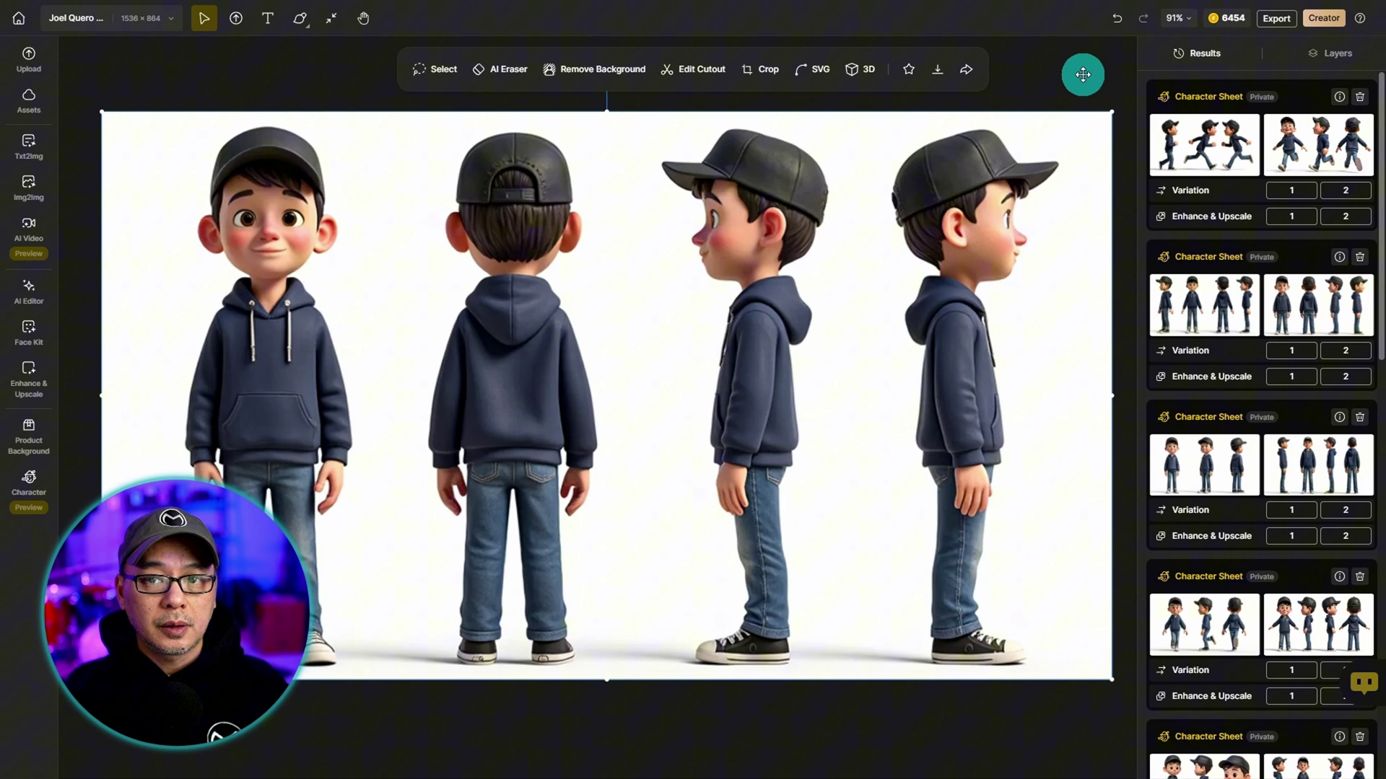
{"action": "left_click", "coordinate": [1315, 63]}
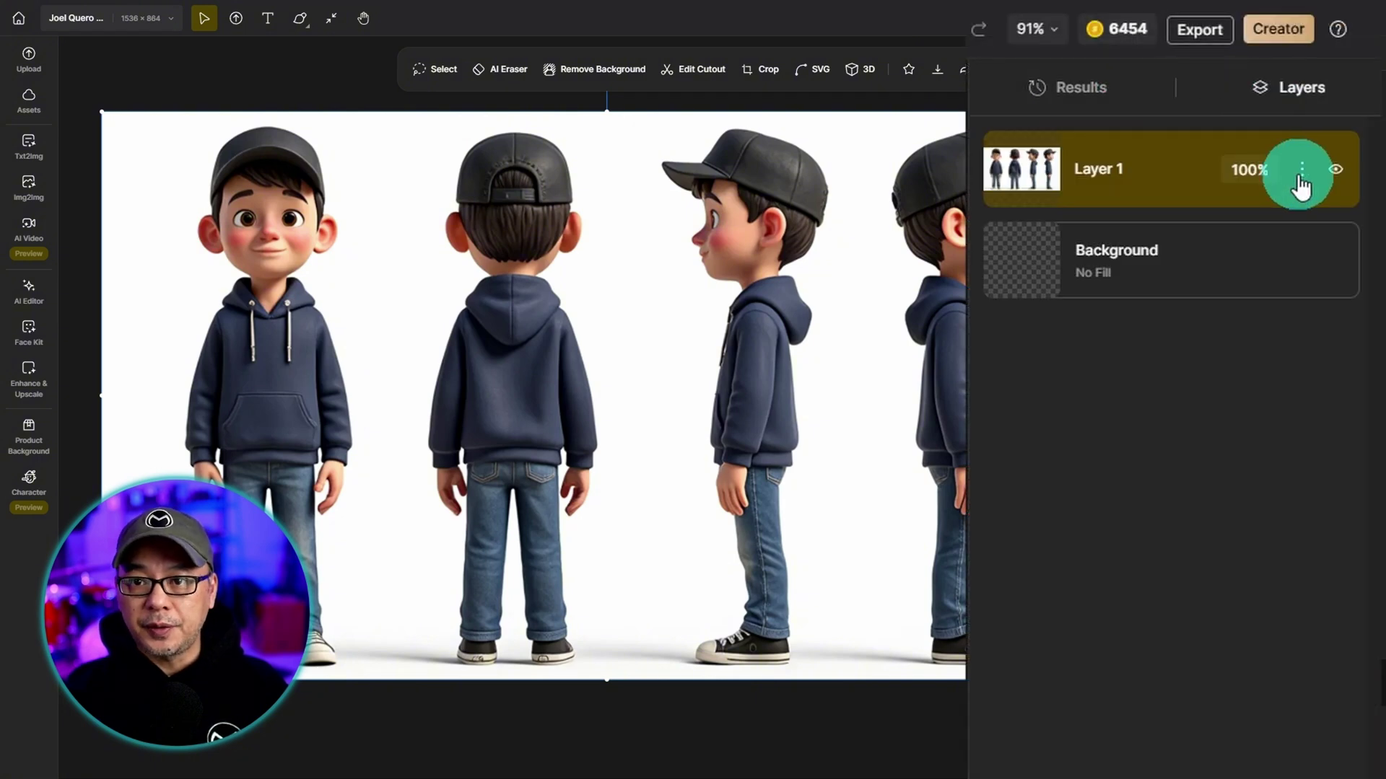
{"action": "left_click", "coordinate": [1303, 180]}
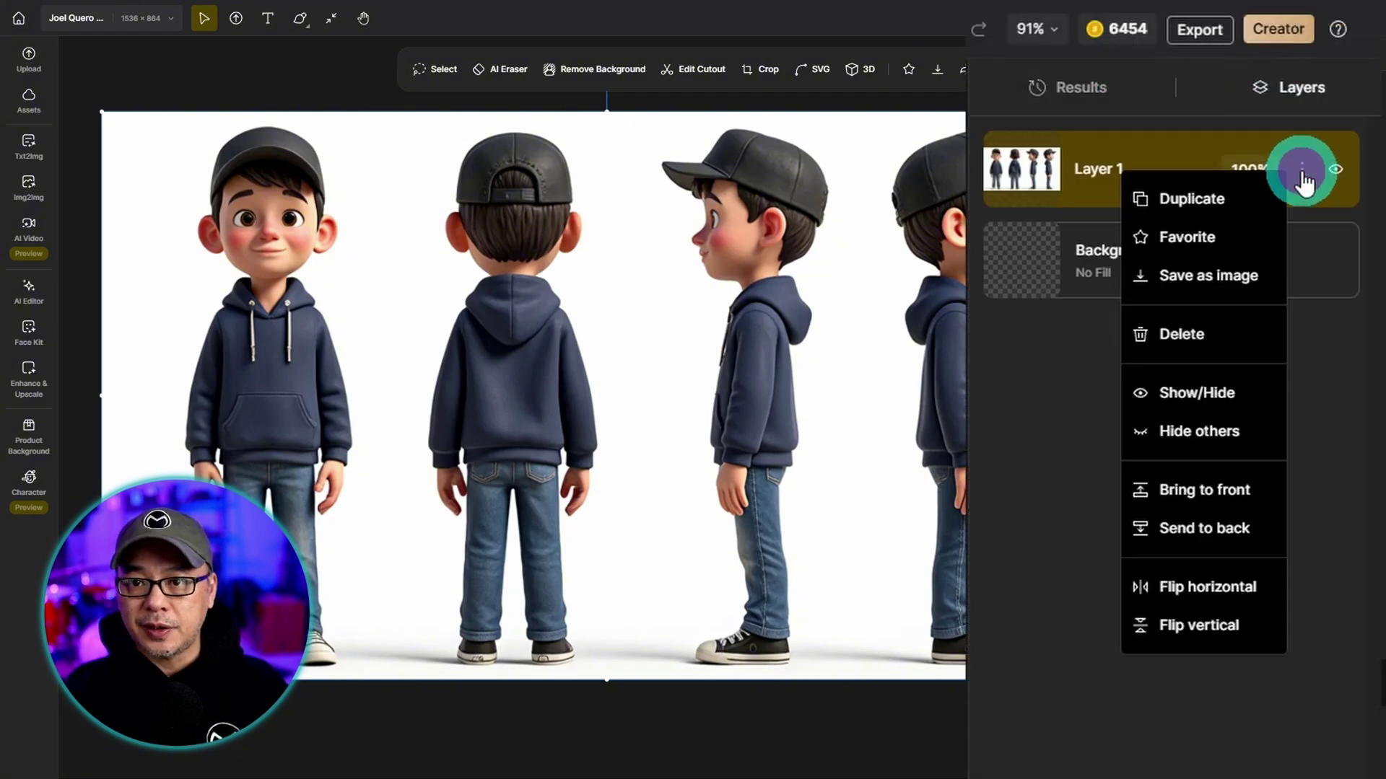
{"action": "left_click", "coordinate": [1229, 211]}
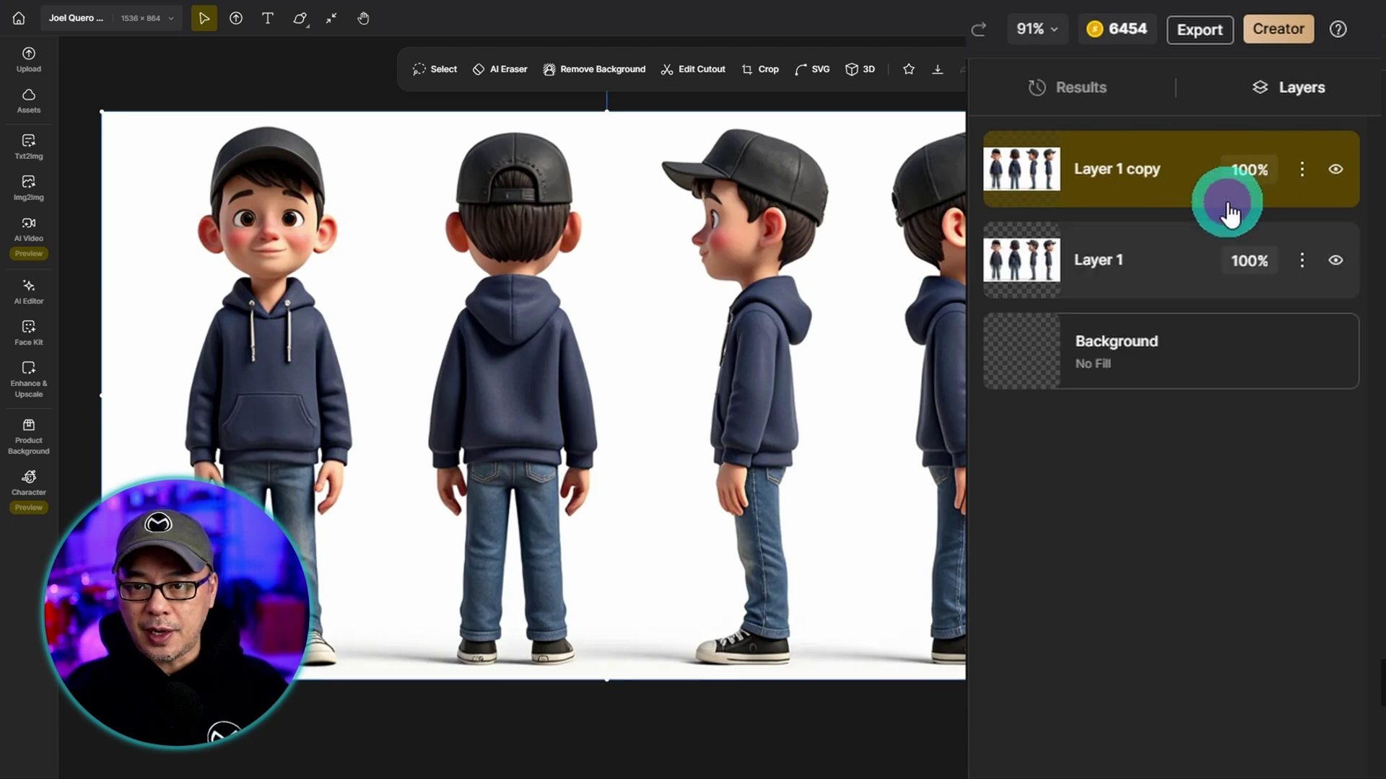
{"action": "left_click", "coordinate": [1302, 169]}
{"action": "left_click", "coordinate": [1169, 198]}
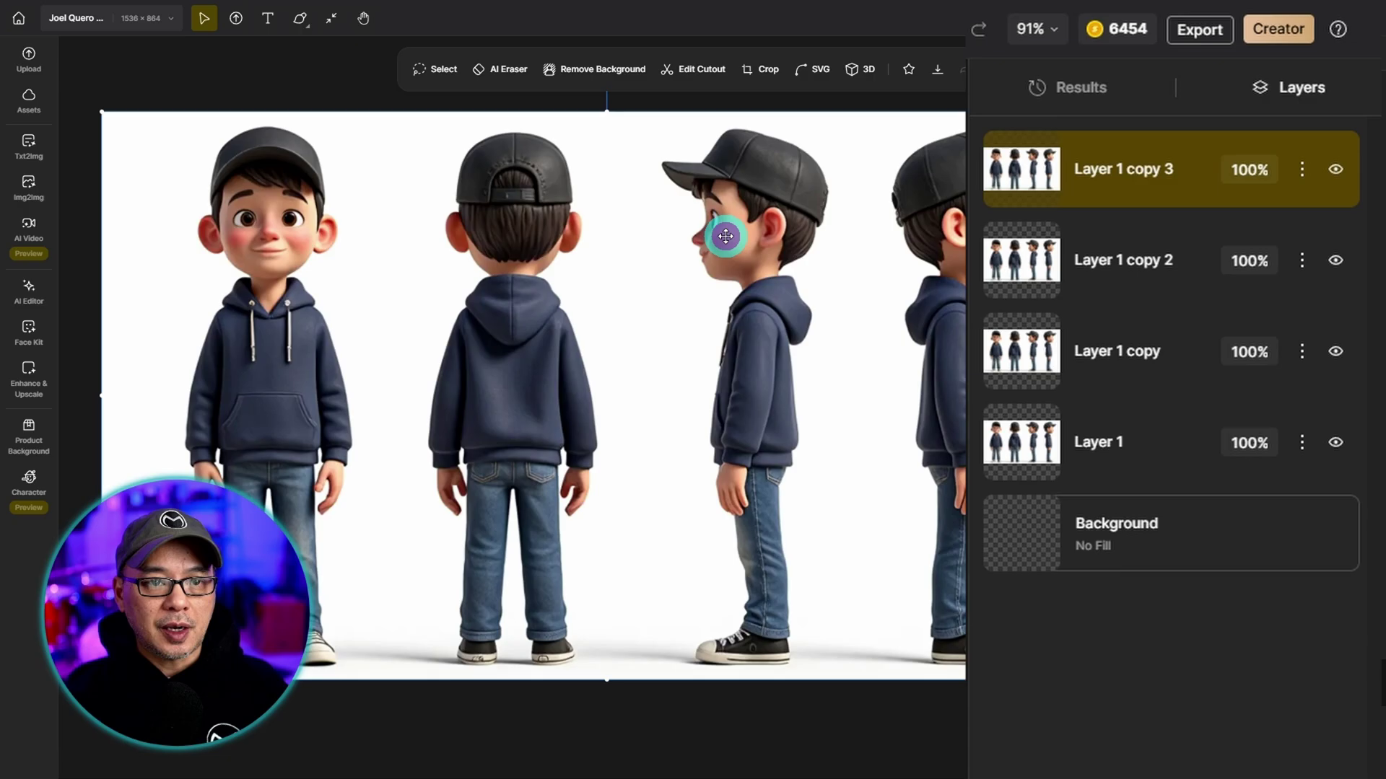
Crop Layer 1 copy 3 to the front-facing boy only.
{"action": "left_click", "coordinate": [771, 70]}
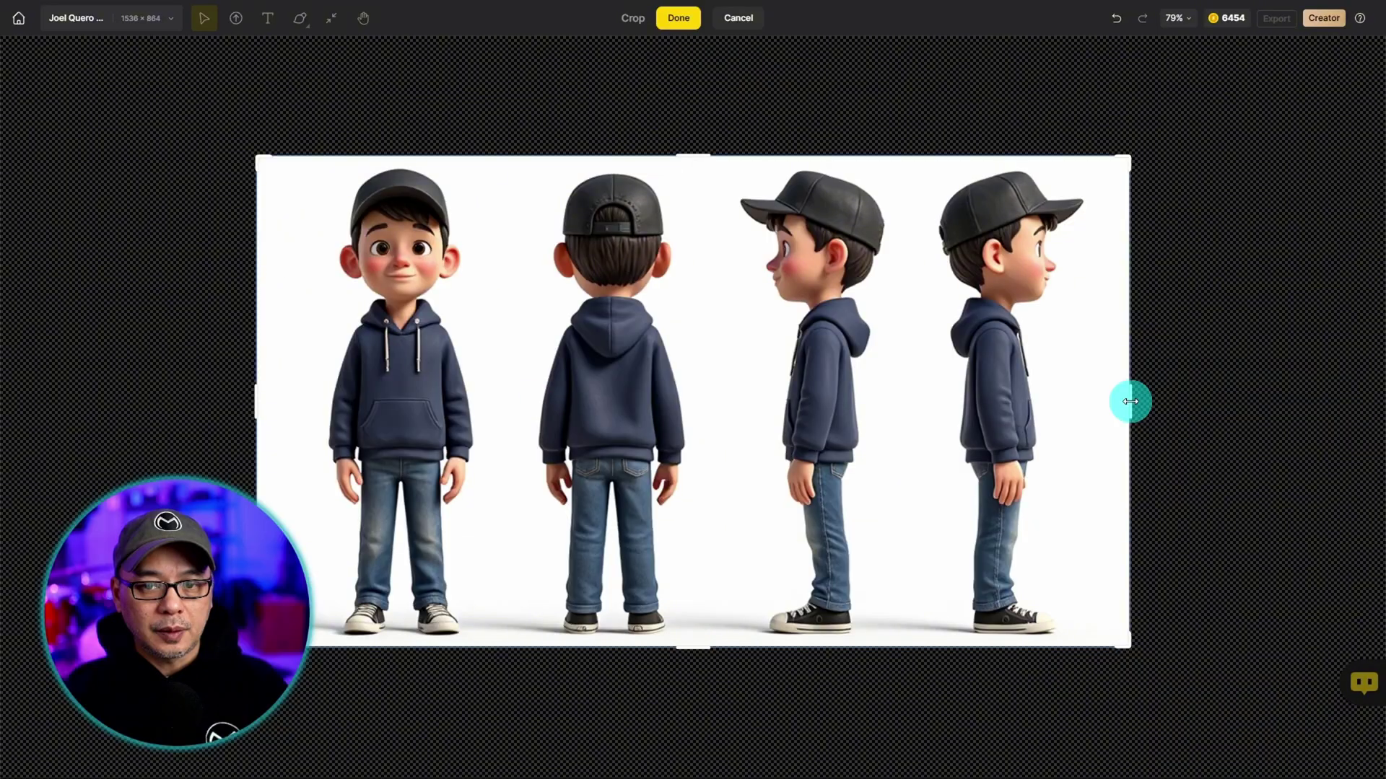
{"action": "left_click_drag", "start_coordinate": [1129, 400], "coordinate": [536, 414]}
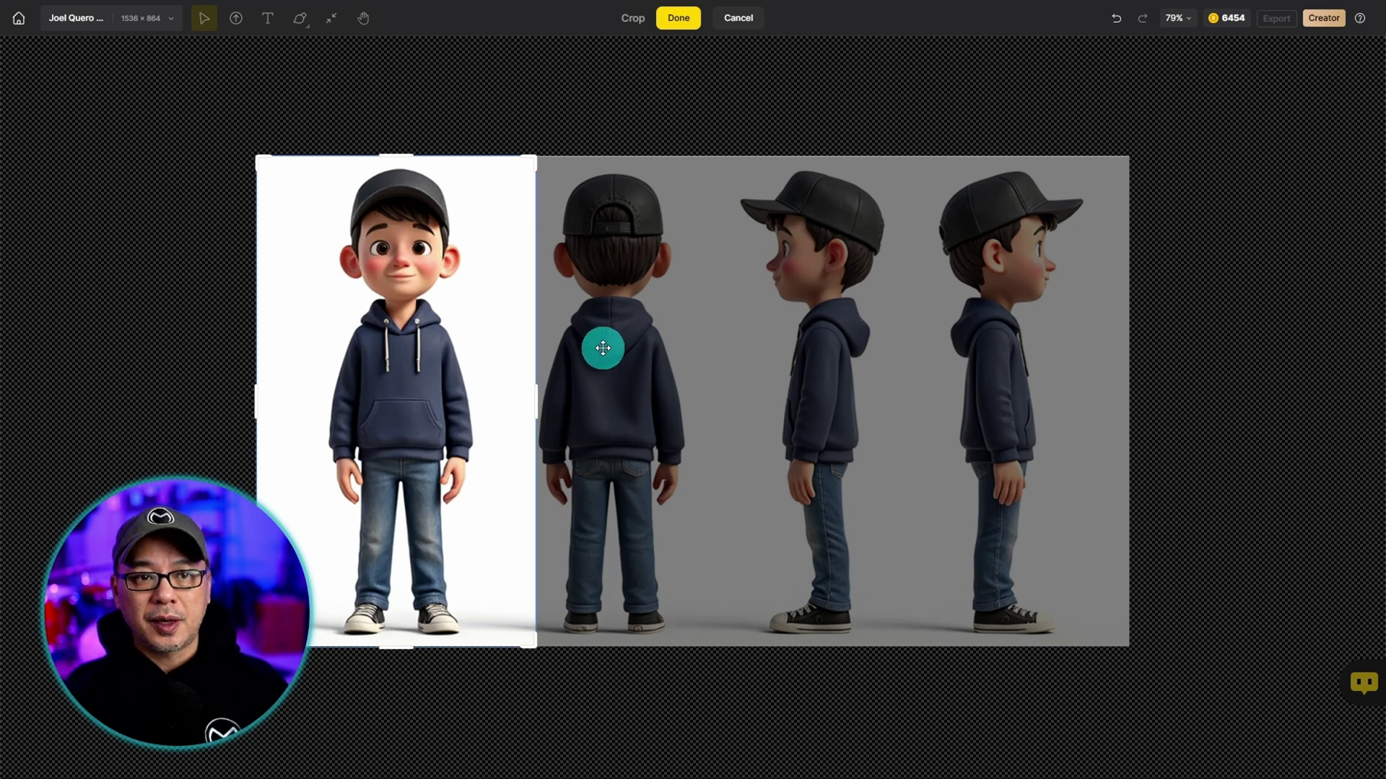
{"action": "left_click", "coordinate": [680, 20]}
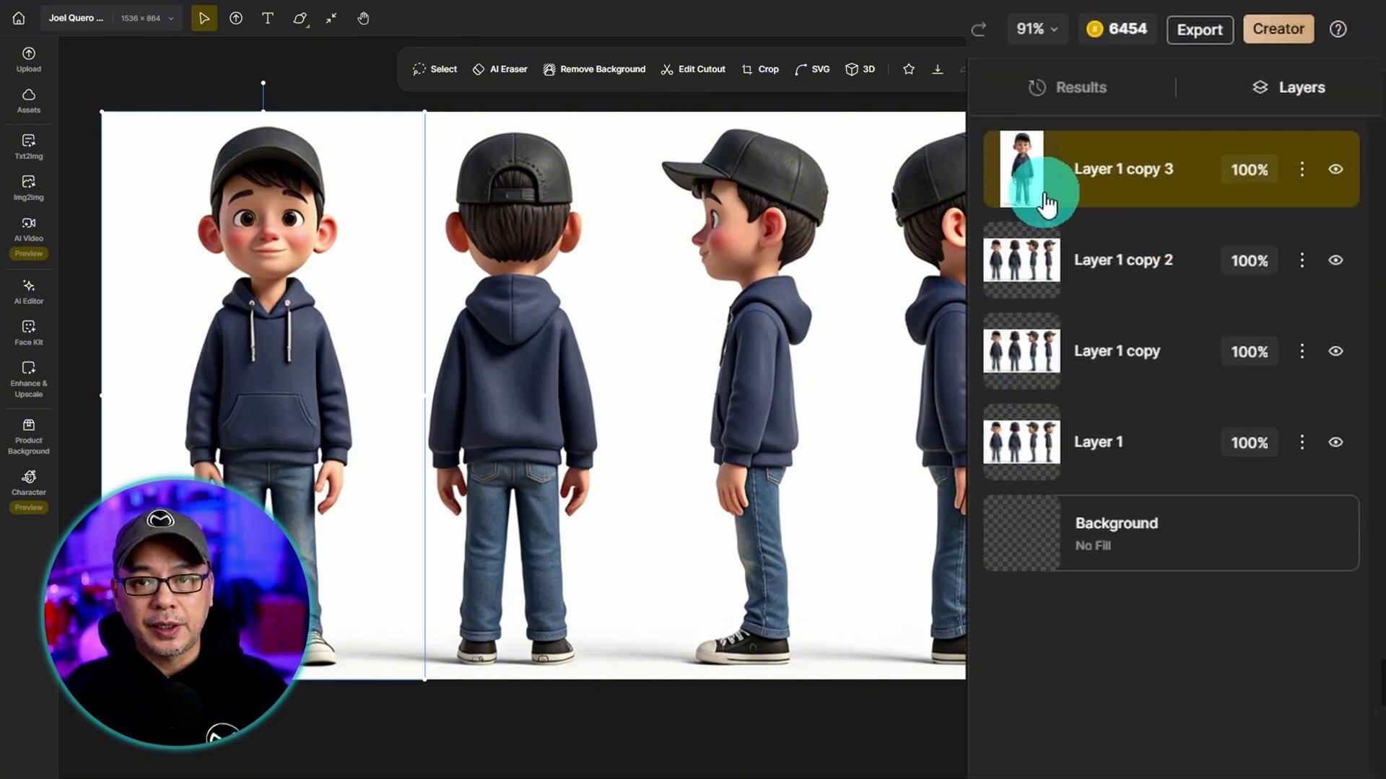
Hide the cropped front-view layer and crop another sheet copy from its left edge to the side-view figures.
{"action": "left_click", "coordinate": [1336, 172]}
{"action": "left_click", "coordinate": [1143, 269]}
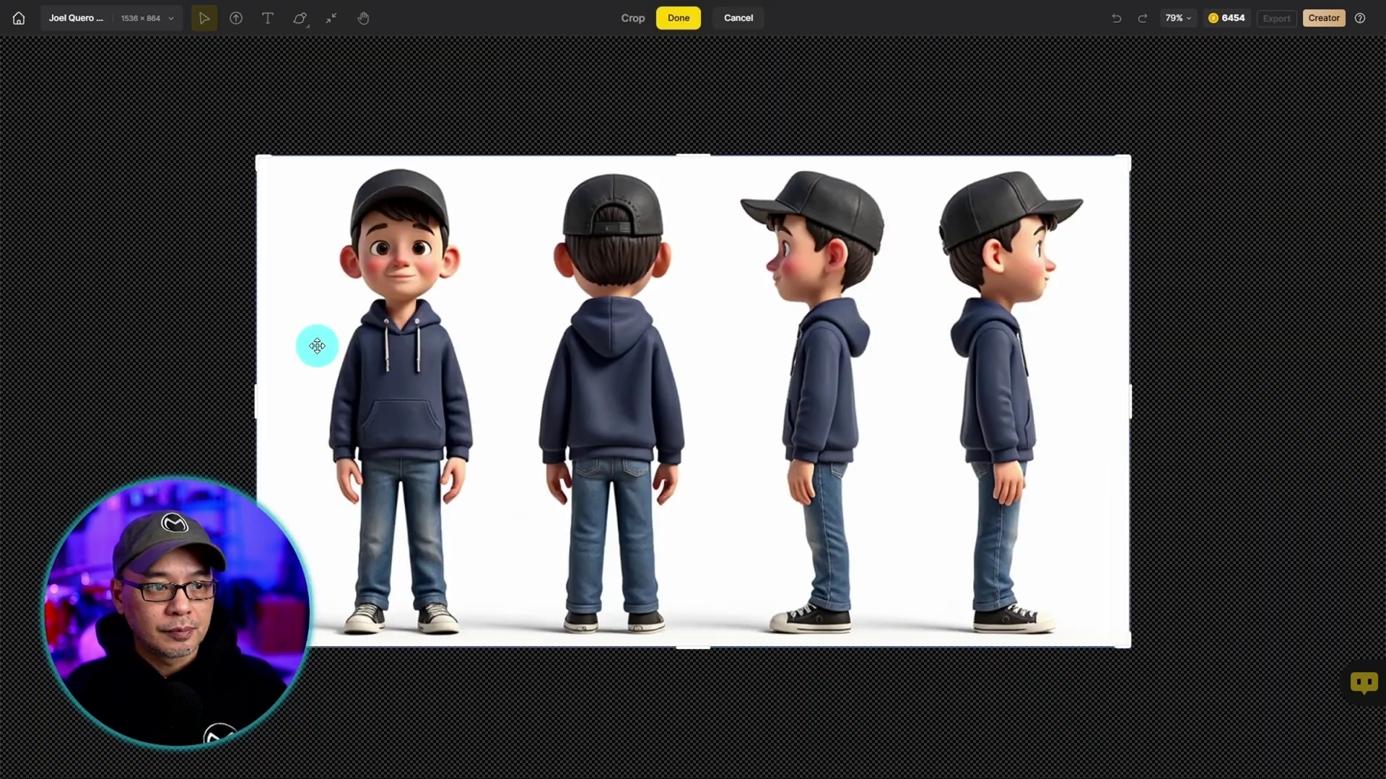
{"action": "left_click_drag", "start_coordinate": [254, 397], "coordinate": [748, 393]}
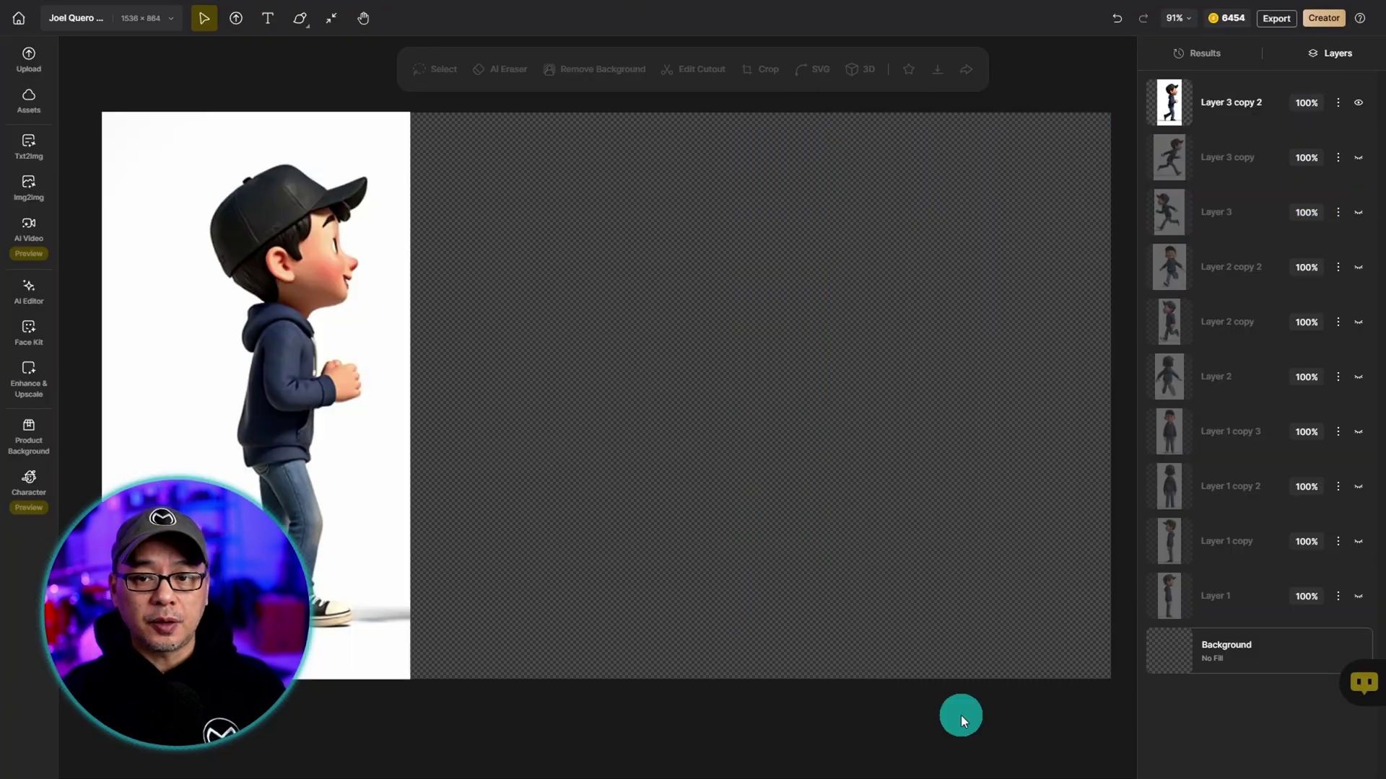
Fit the canvas to the standing side-view character at 431 × 864.
{"action": "left_click", "coordinate": [1216, 166]}
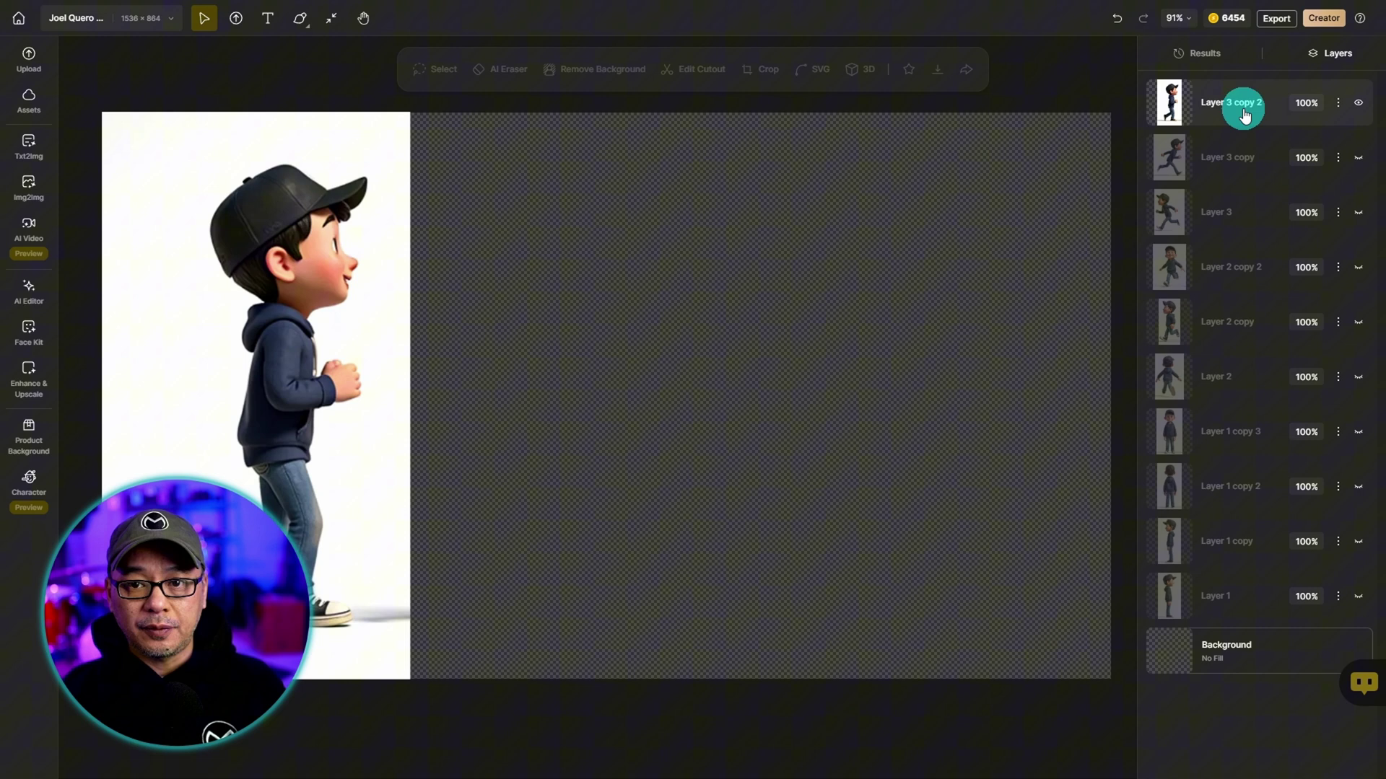
{"action": "left_click", "coordinate": [1034, 288]}
{"action": "left_click", "coordinate": [1198, 114]}
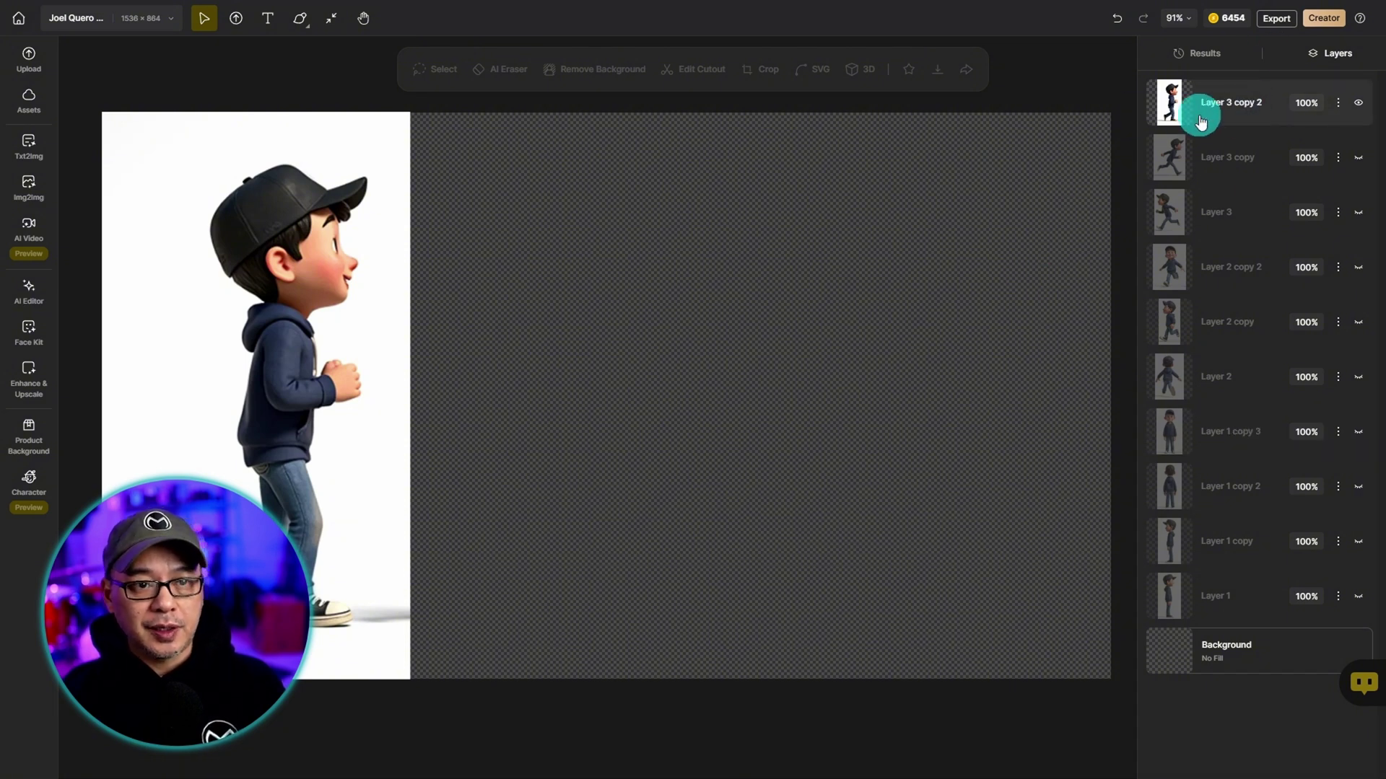
{"action": "left_click", "coordinate": [772, 244]}
{"action": "left_click", "coordinate": [336, 22]}
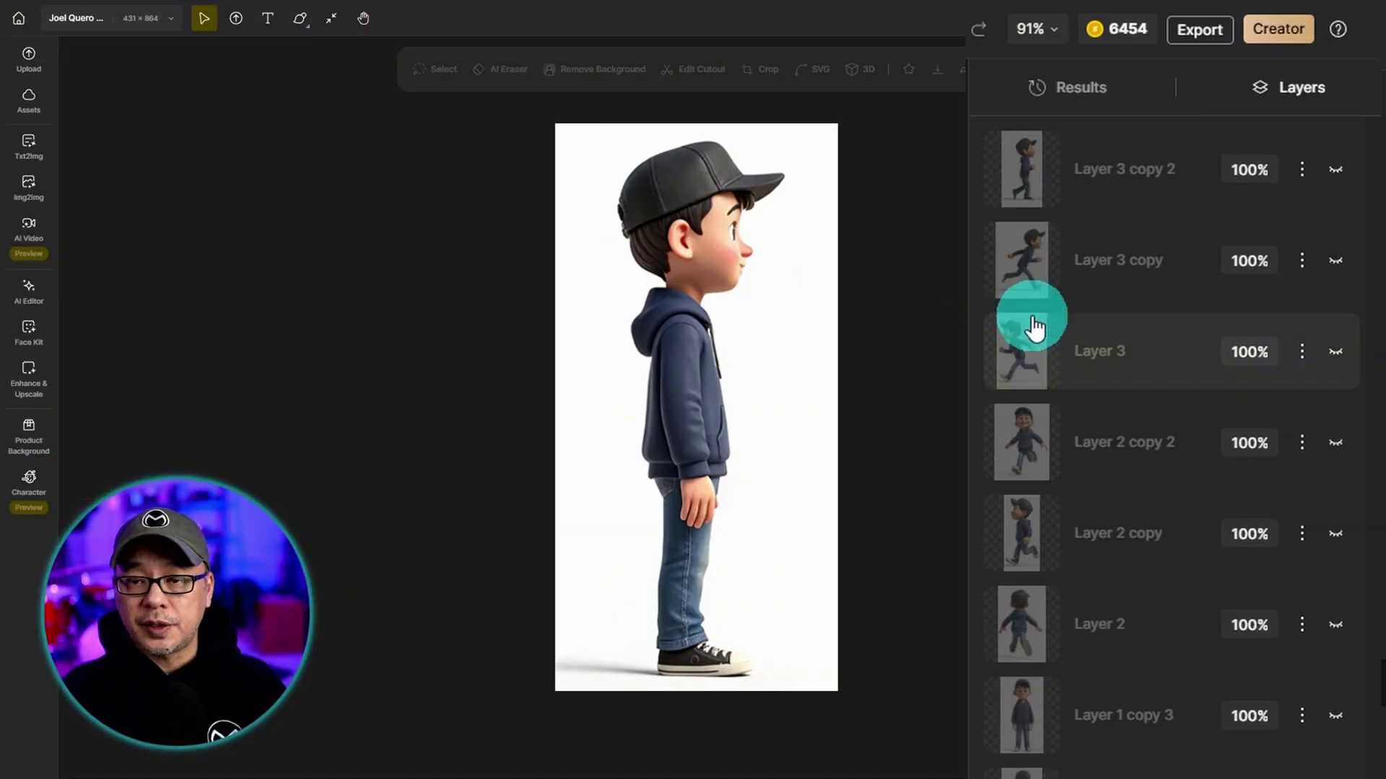
Save Layer 3 copy 2 as a PNG image without a watermark.
{"action": "left_click", "coordinate": [1301, 172]}
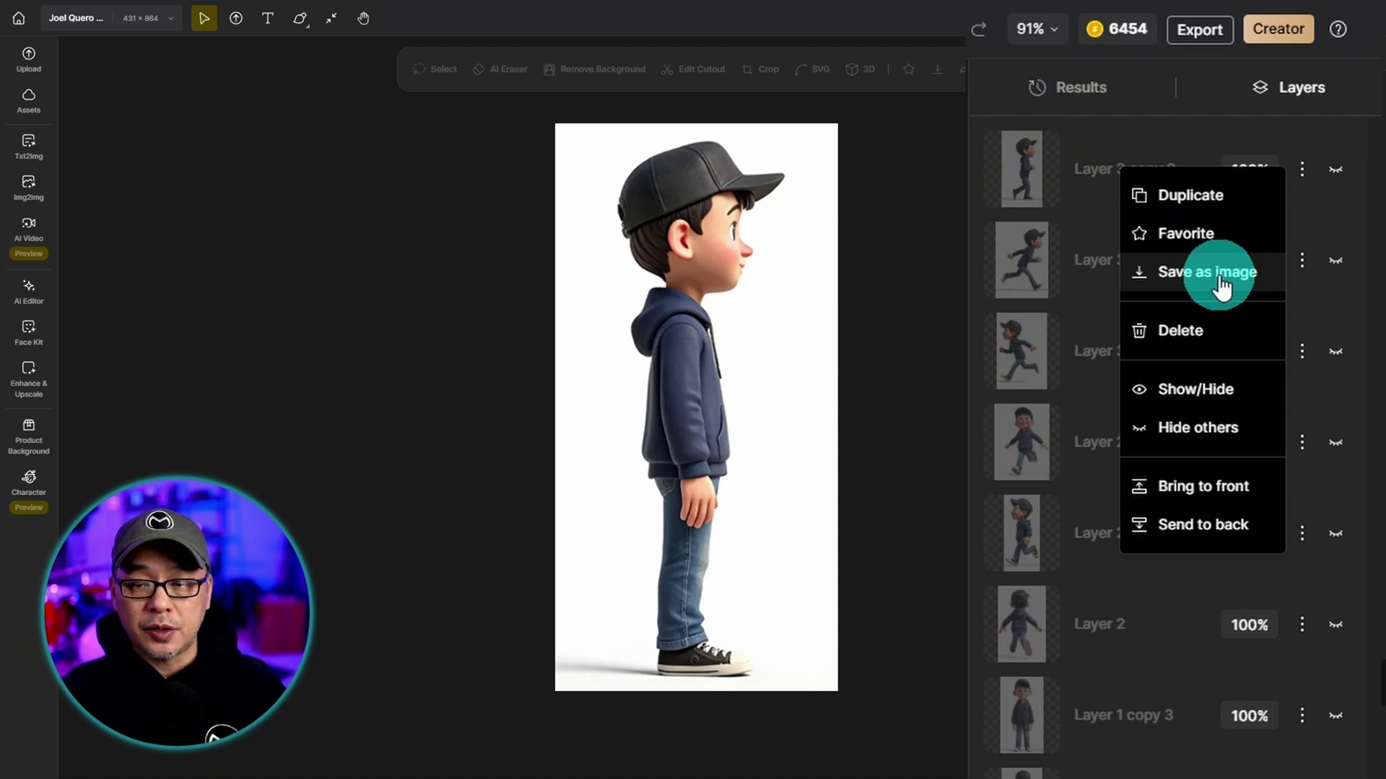
{"action": "left_click", "coordinate": [1220, 287]}
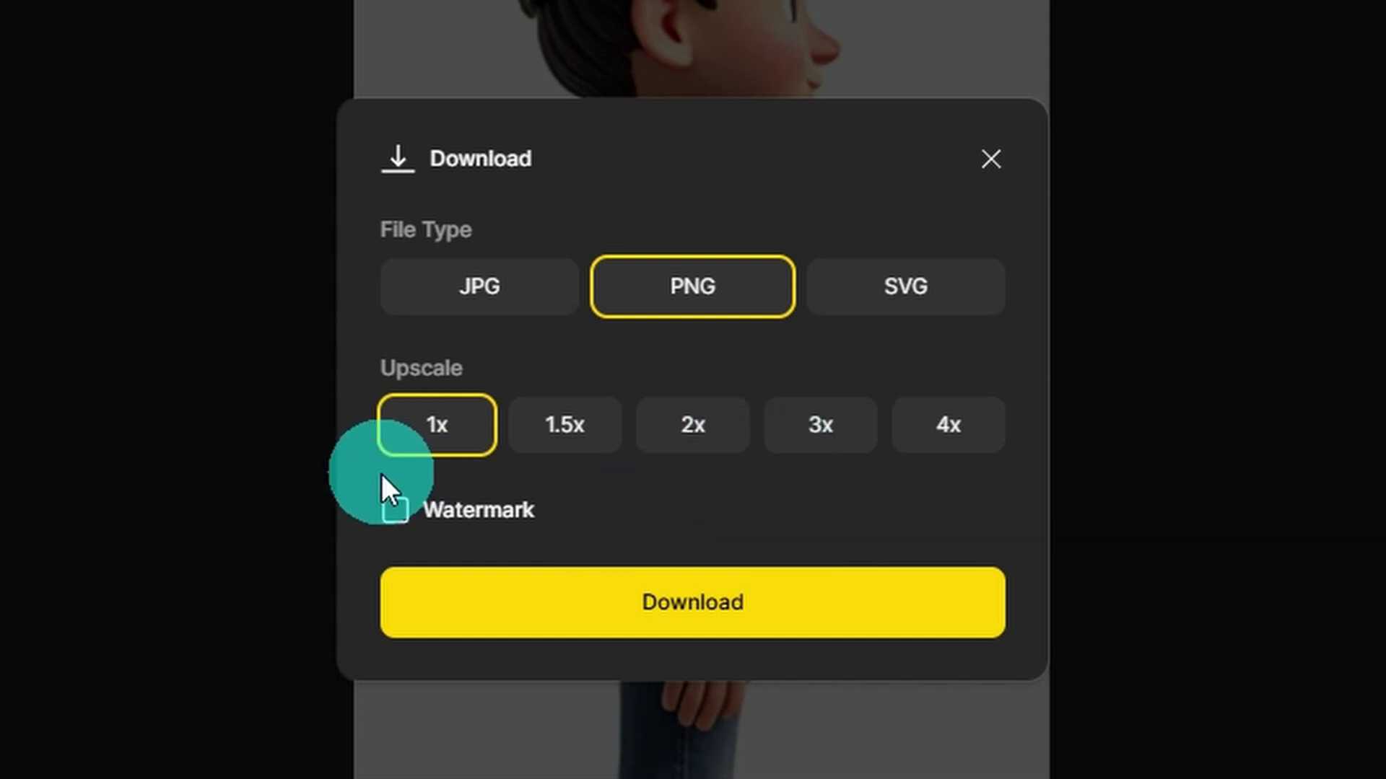
{"action": "left_click", "coordinate": [795, 608]}
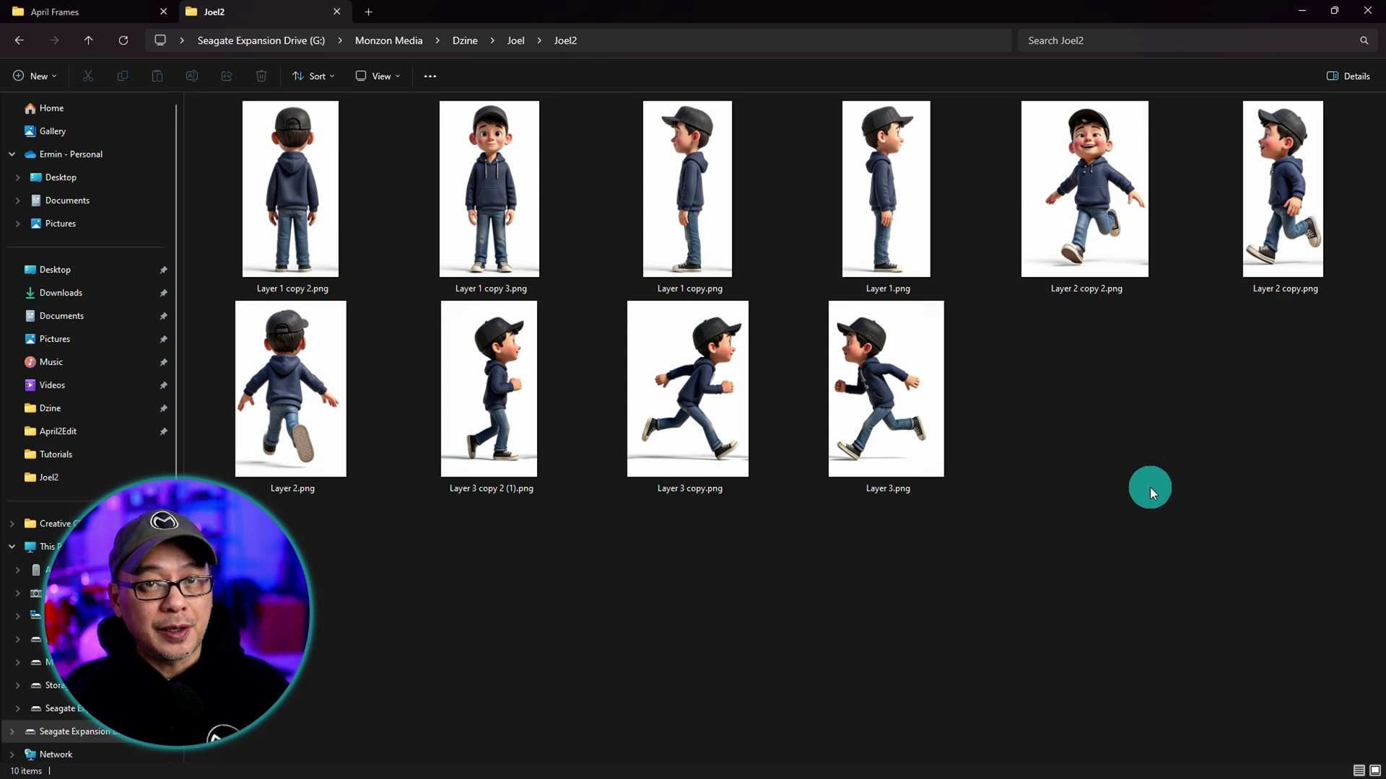
Return to Dzine, open the Consistent Character tool and bring up the character selection.
{"action": "left_click", "coordinate": [1297, 11]}
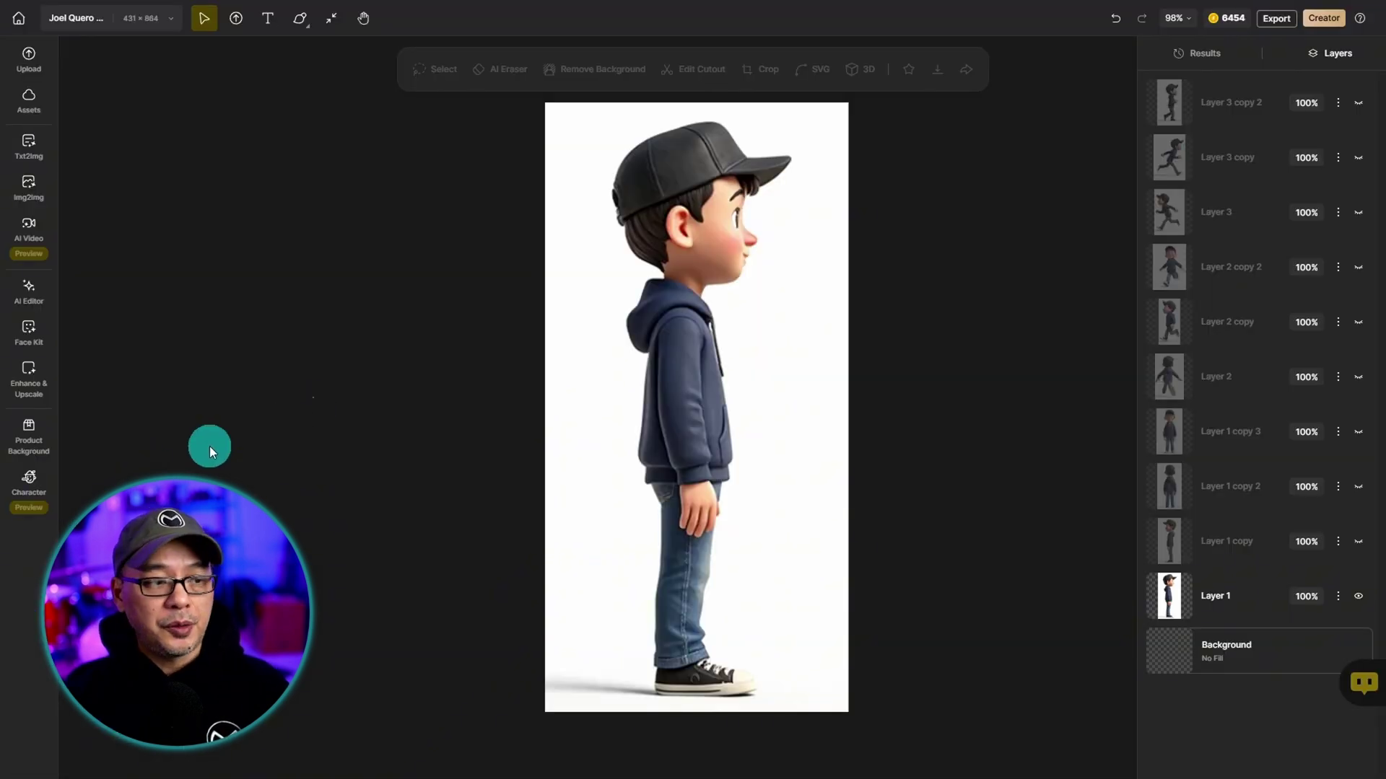
{"action": "left_click", "coordinate": [30, 485]}
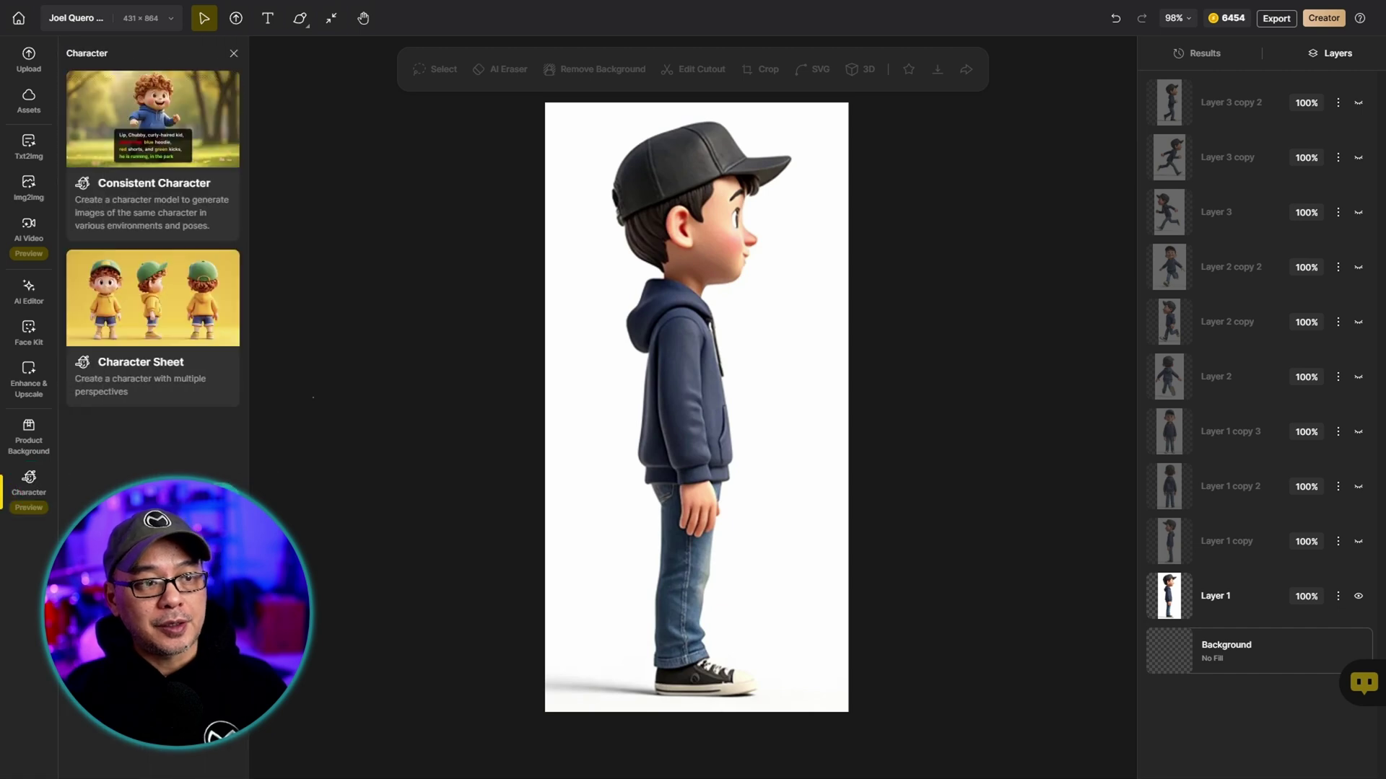
{"action": "left_click", "coordinate": [178, 107]}
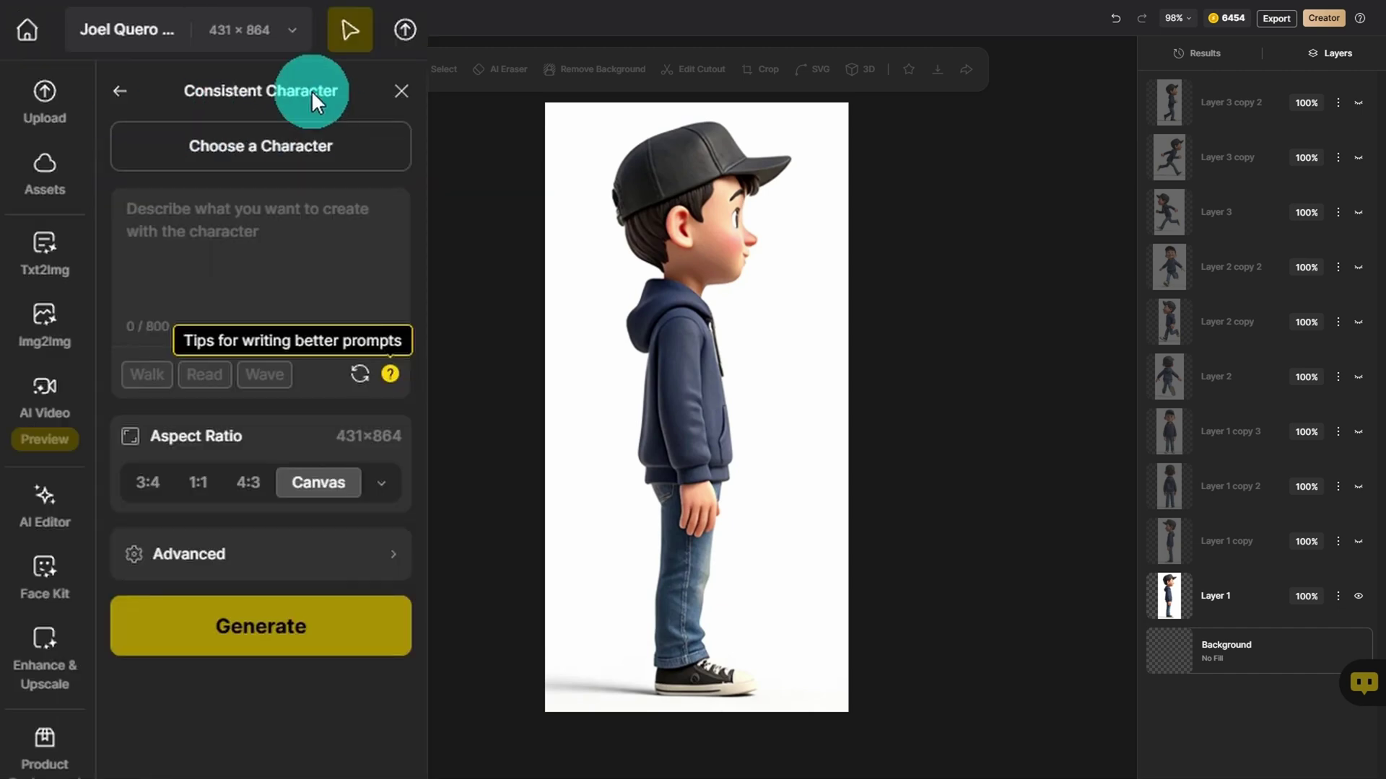
{"action": "left_click", "coordinate": [277, 162]}
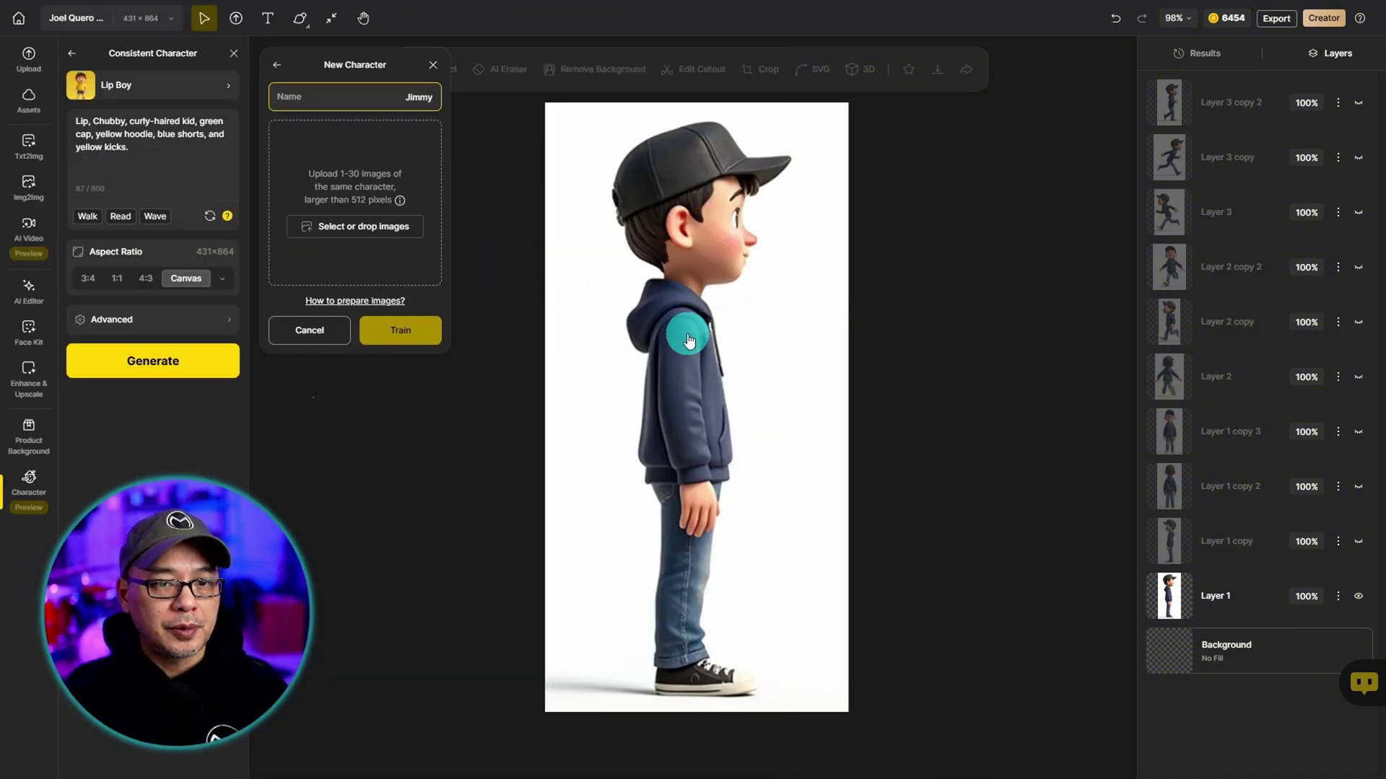
Add the ten cropped character PNGs from the Joel2 folder to the new character's training images.
{"action": "left_click", "coordinate": [681, 309]}
{"action": "key", "text": "alt+Tab"}
{"action": "left_click_drag", "start_coordinate": [675, 491], "coordinate": [743, 314]}
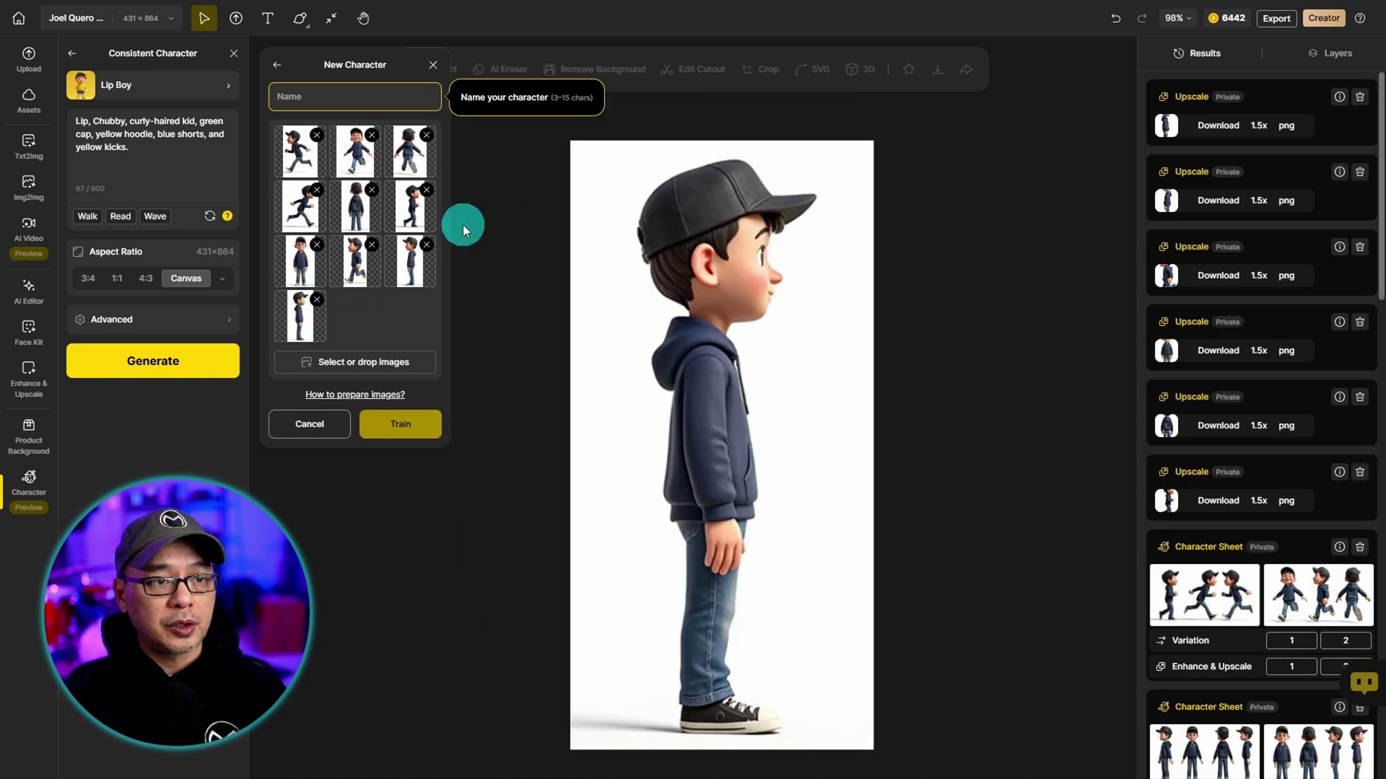
Name the new character Jimmy.
{"action": "type", "text": "Jimmy"}
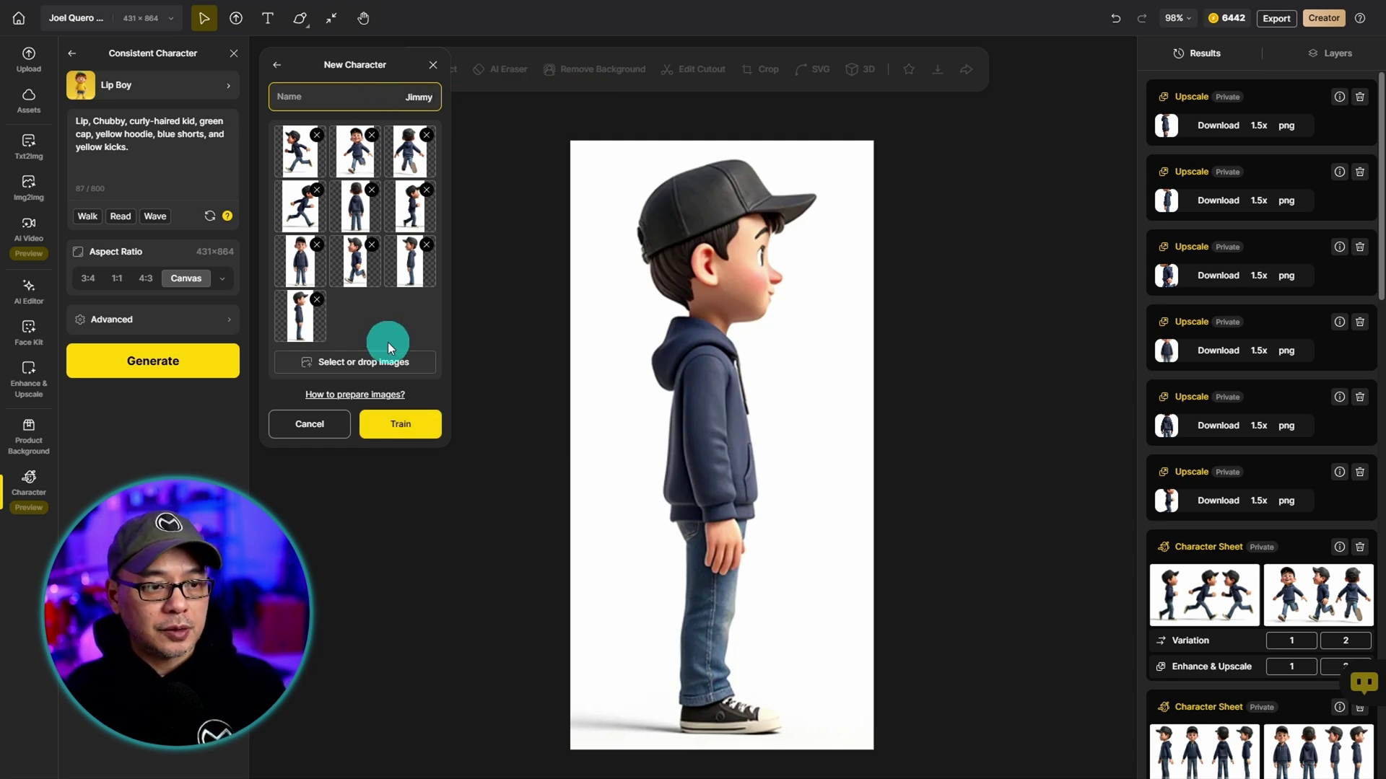
Open the guide on preparing character images and read through its steps for creating, cropping and training a character.
{"action": "left_click", "coordinate": [375, 401]}
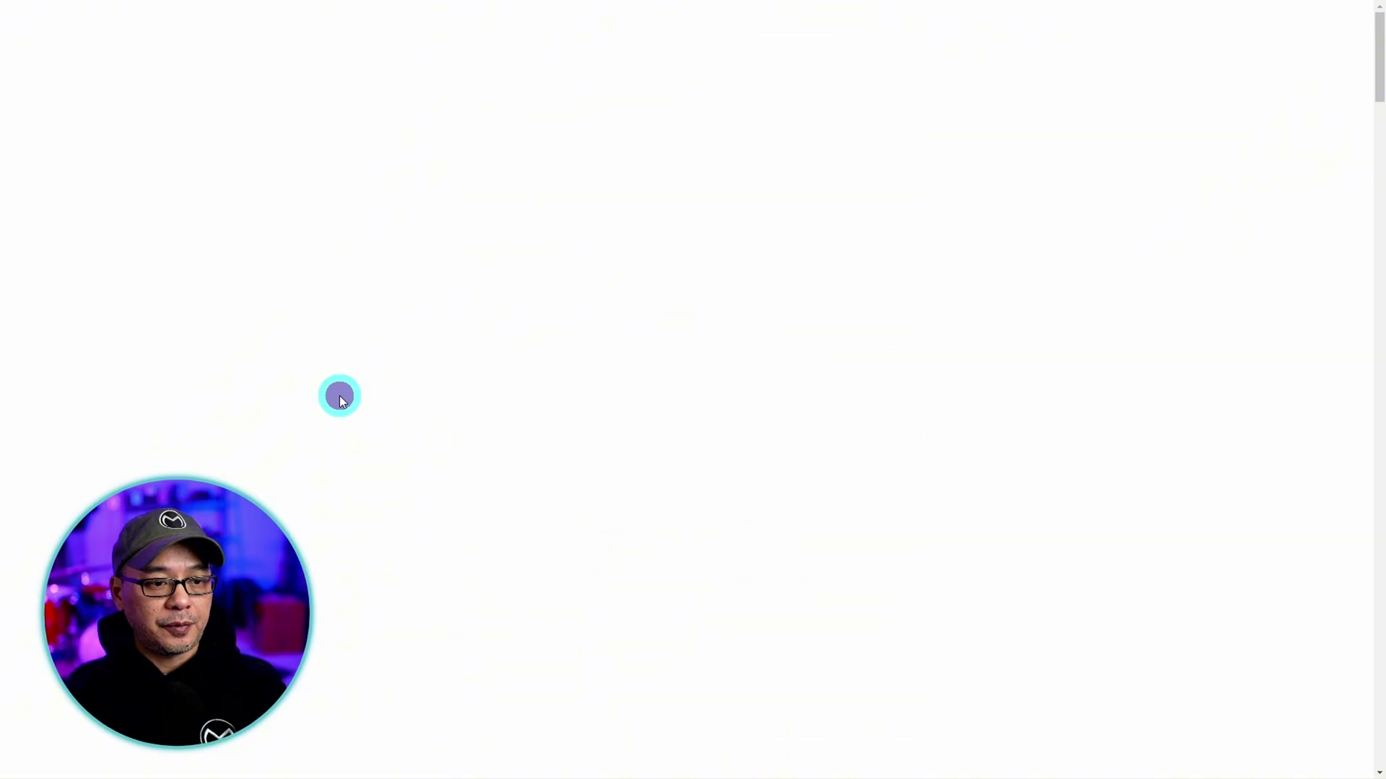
{"action": "scroll", "coordinate": [1041, 436], "scroll_direction": "down", "scroll_amount": 10}
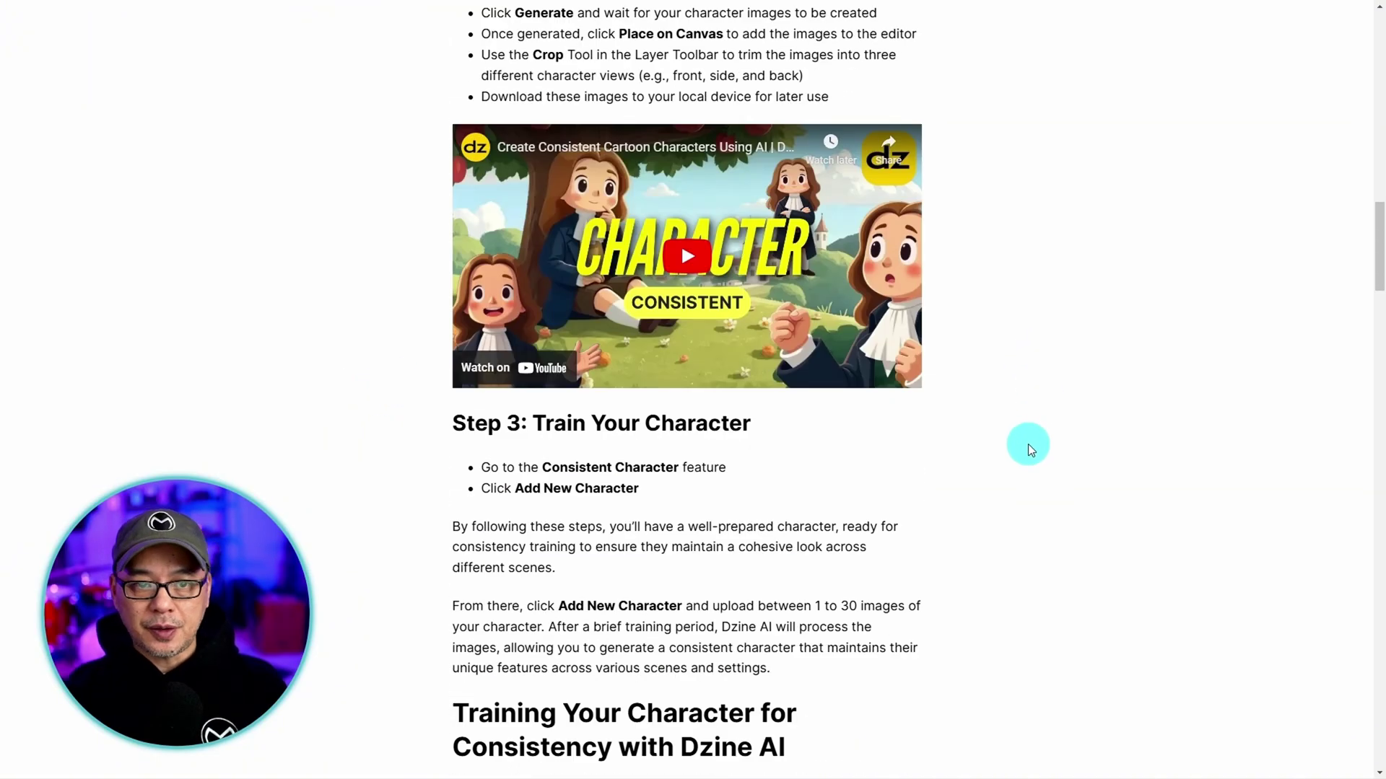
{"action": "scroll", "coordinate": [1028, 444], "scroll_direction": "up", "scroll_amount": 14}
{"action": "scroll", "coordinate": [1027, 446], "scroll_direction": "up", "scroll_amount": 5}
{"action": "key", "text": "F11"}
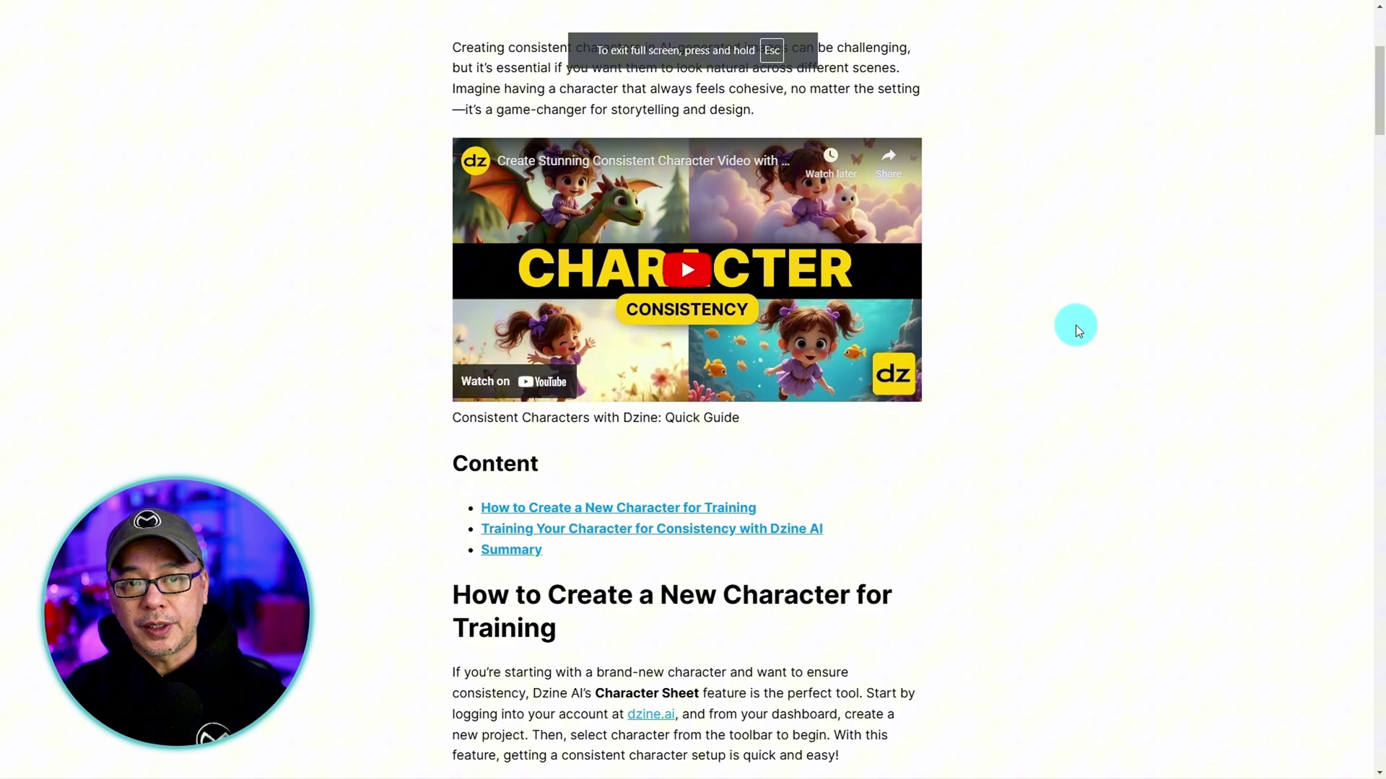
{"action": "scroll", "coordinate": [1075, 344], "scroll_direction": "down", "scroll_amount": 8}
{"action": "scroll", "coordinate": [1075, 345], "scroll_direction": "down", "scroll_amount": 10}
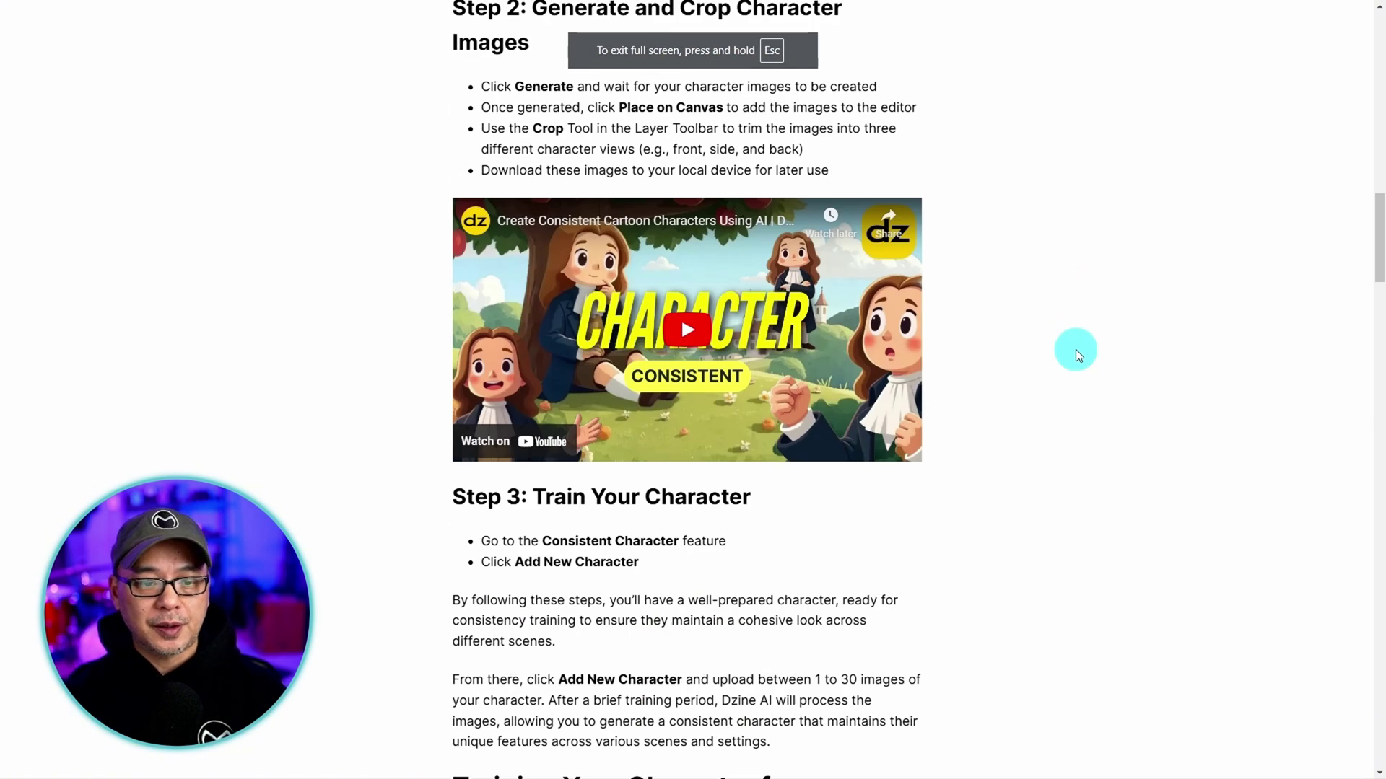
{"action": "scroll", "coordinate": [1075, 349], "scroll_direction": "down", "scroll_amount": 10}
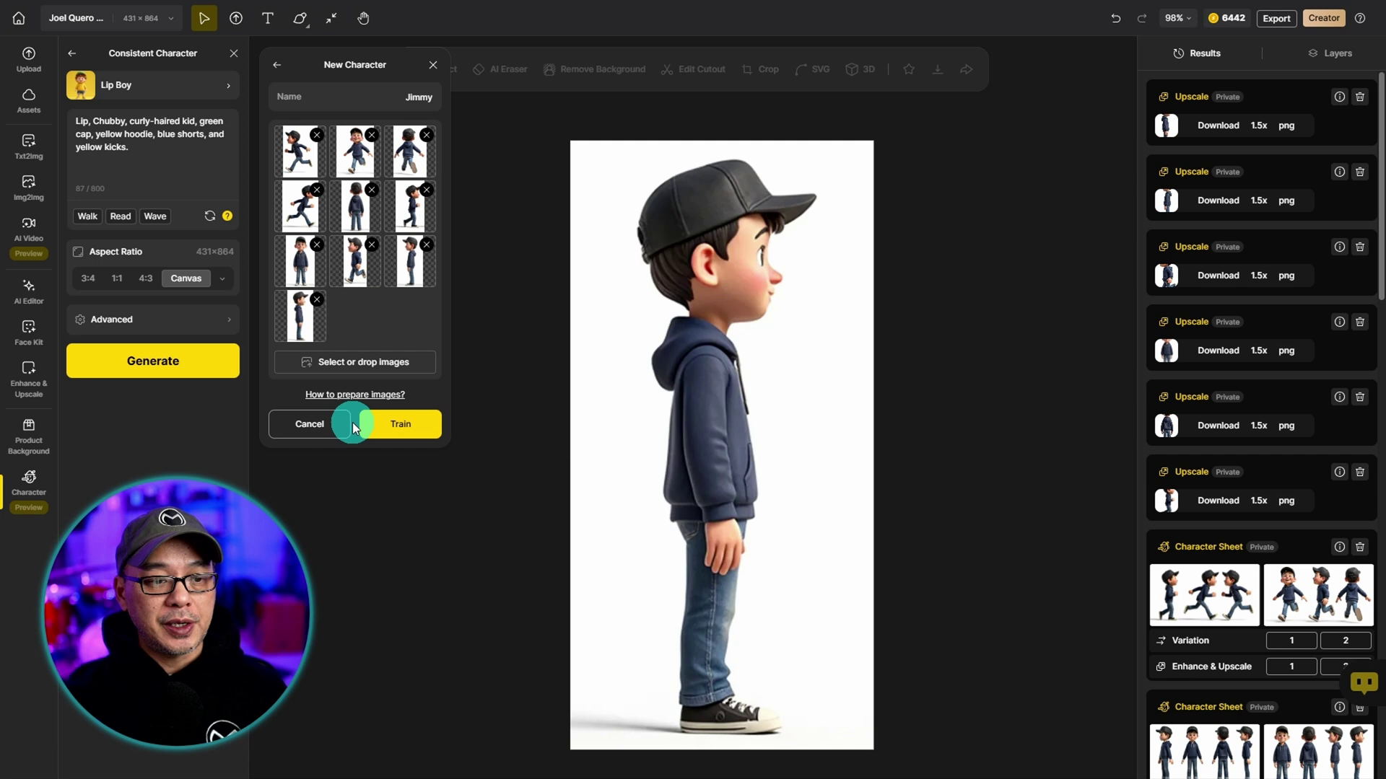
Start training the new character with the added images.
{"action": "left_click", "coordinate": [424, 426]}
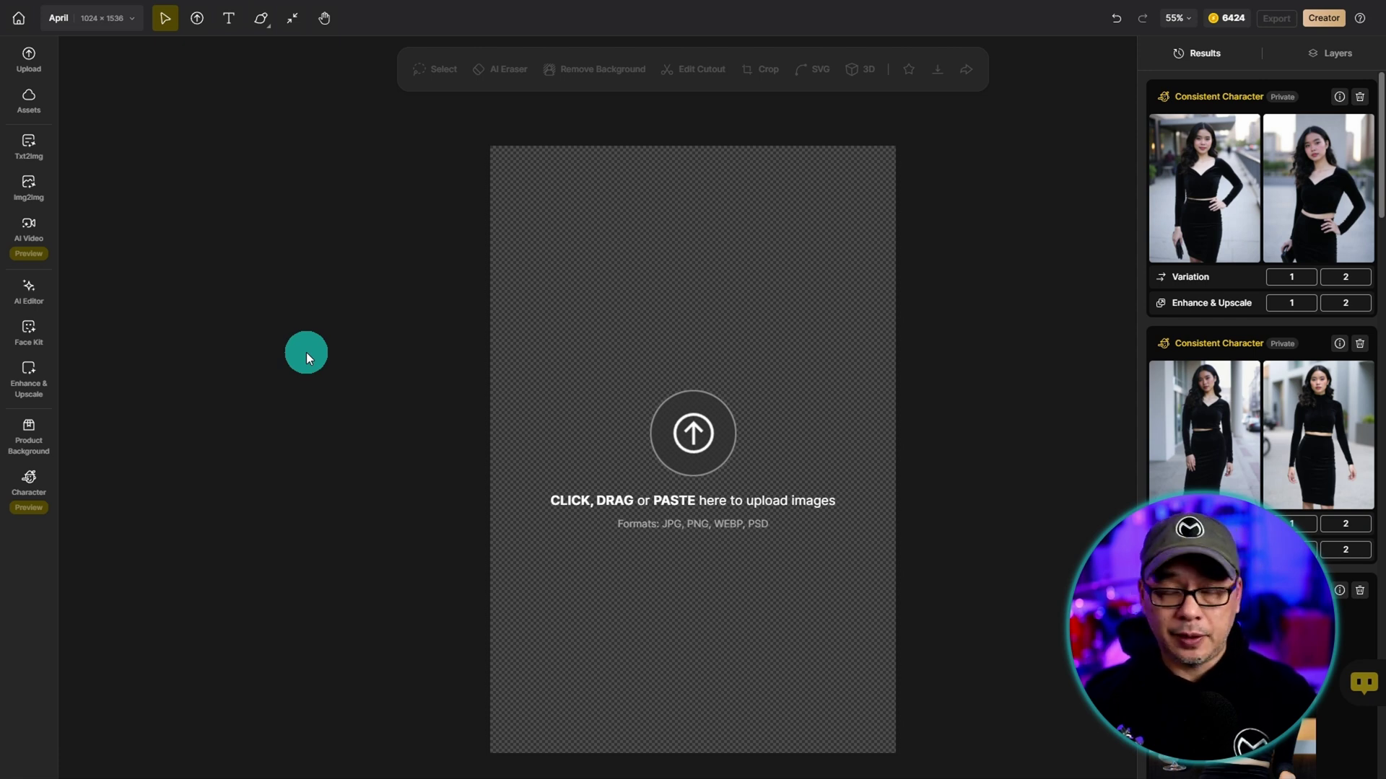
In the April project, open Consistent Character and select April with the prompt "April, Young Asian gal with long, wavy black hair.".
{"action": "left_click", "coordinate": [34, 494]}
{"action": "left_click", "coordinate": [179, 106]}
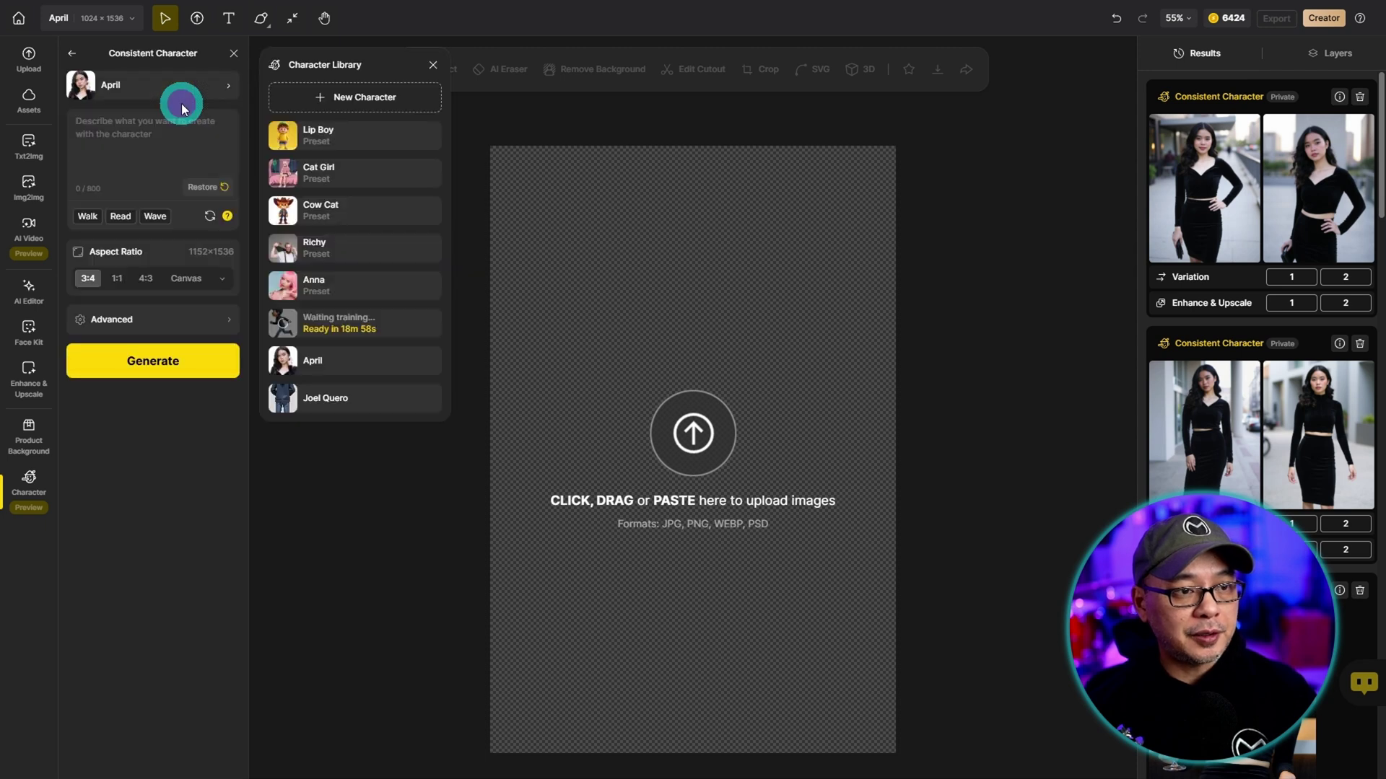
{"action": "type", "text": "April, Young Asian gal with long, wavy black hair."}
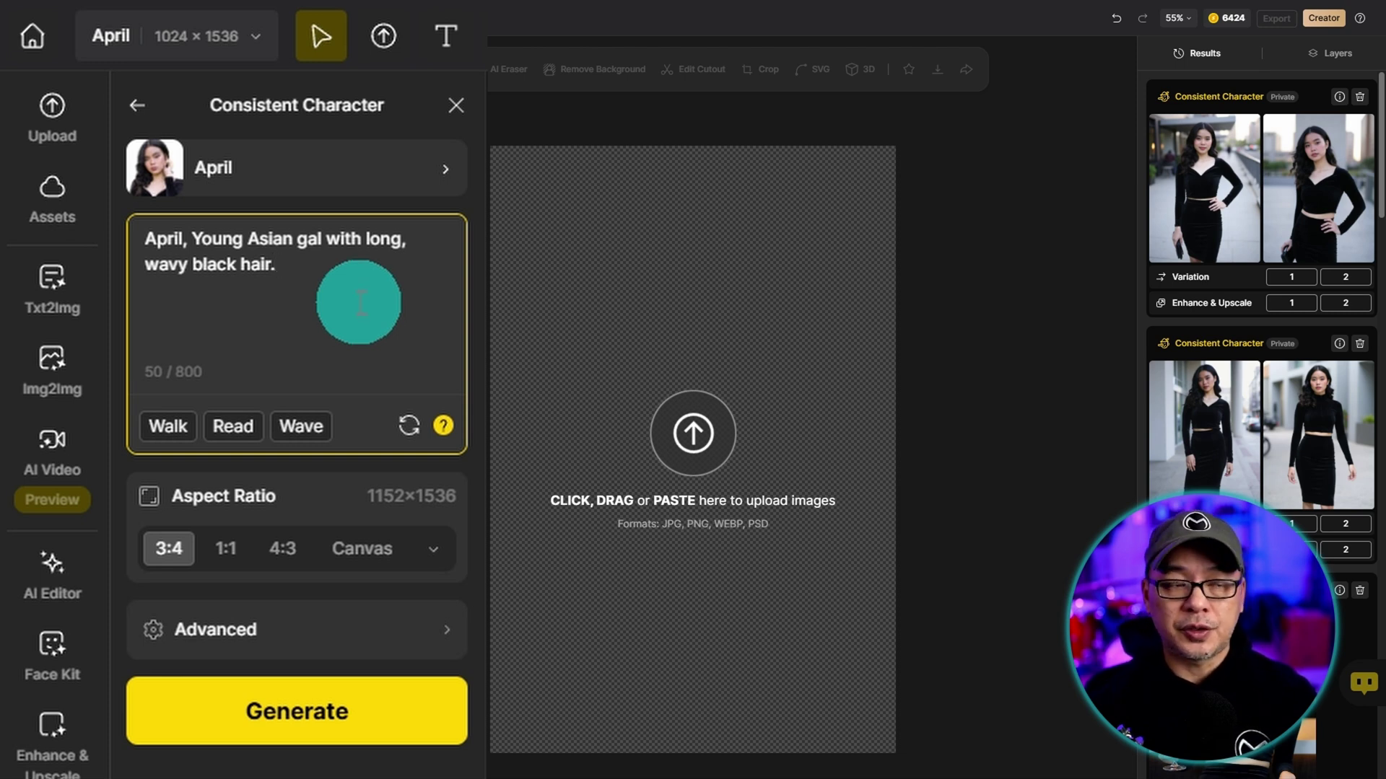
Clear the whole character prompt and restore its default description.
{"action": "left_click", "coordinate": [313, 250]}
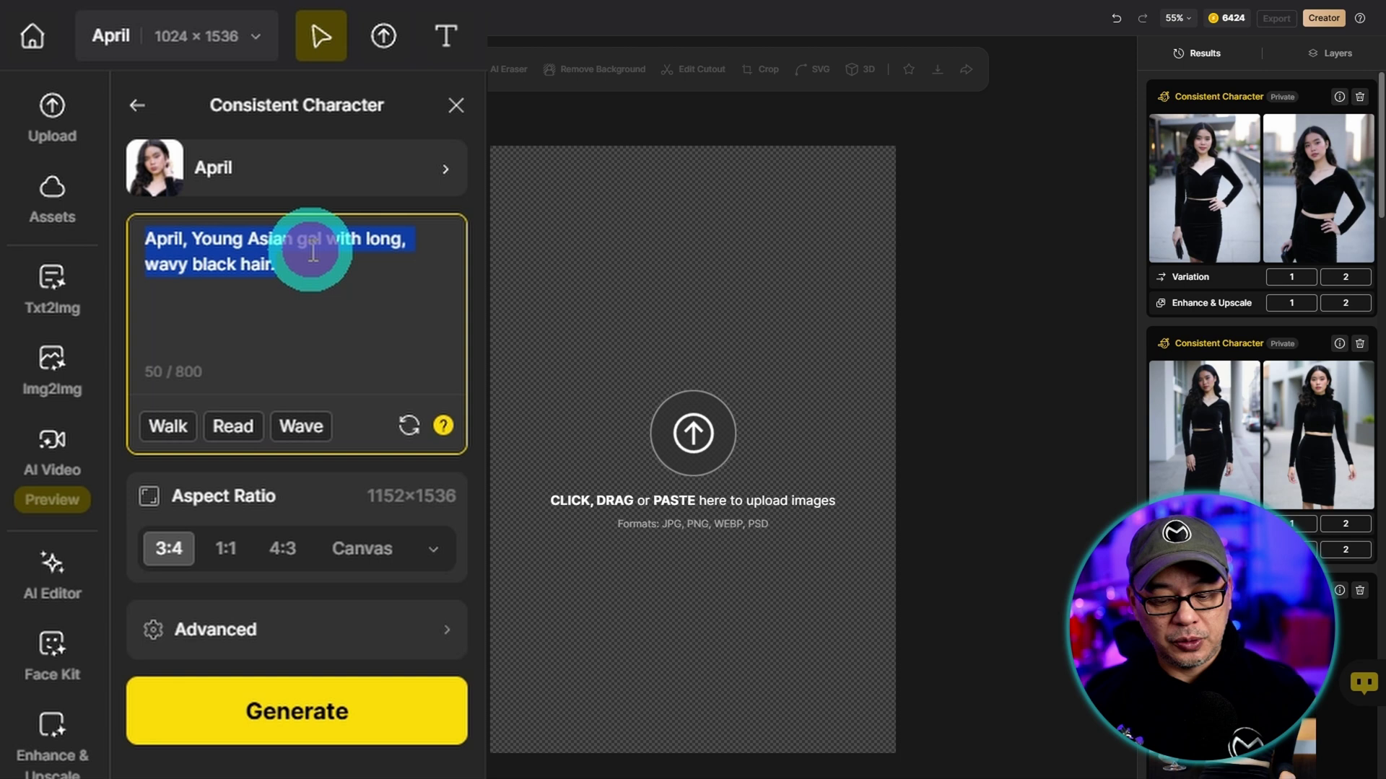
{"action": "key", "text": "BackSpace"}
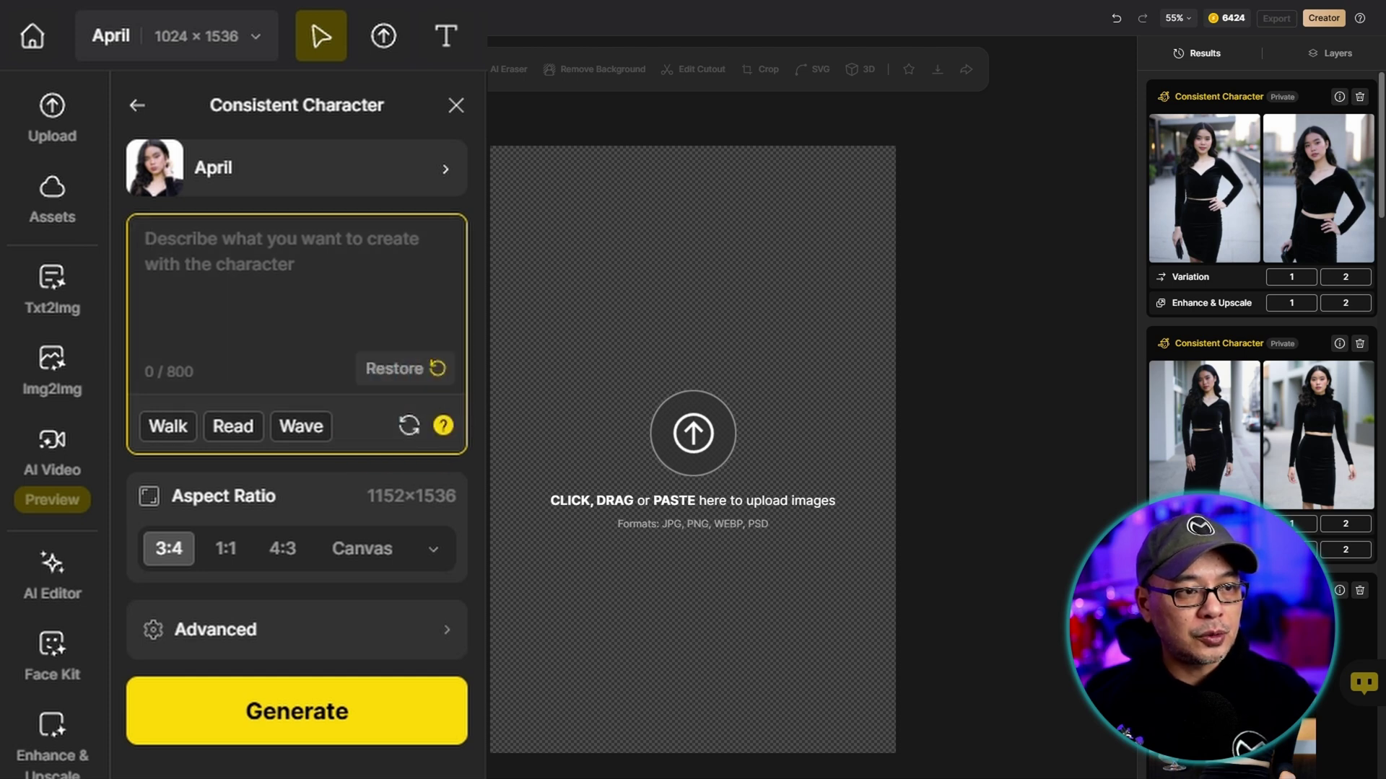
{"action": "left_click", "coordinate": [402, 367]}
Extend the prompt with "wearing a long sleeve black v-neck crop top, black knee high skirt" and generate the character images.
{"action": "left_click", "coordinate": [277, 264]}
{"action": "key", "text": "BackSpace"}
{"action": "type", "text": "wearing a long sleeve black v-neck crop top, black knee high skirt"}
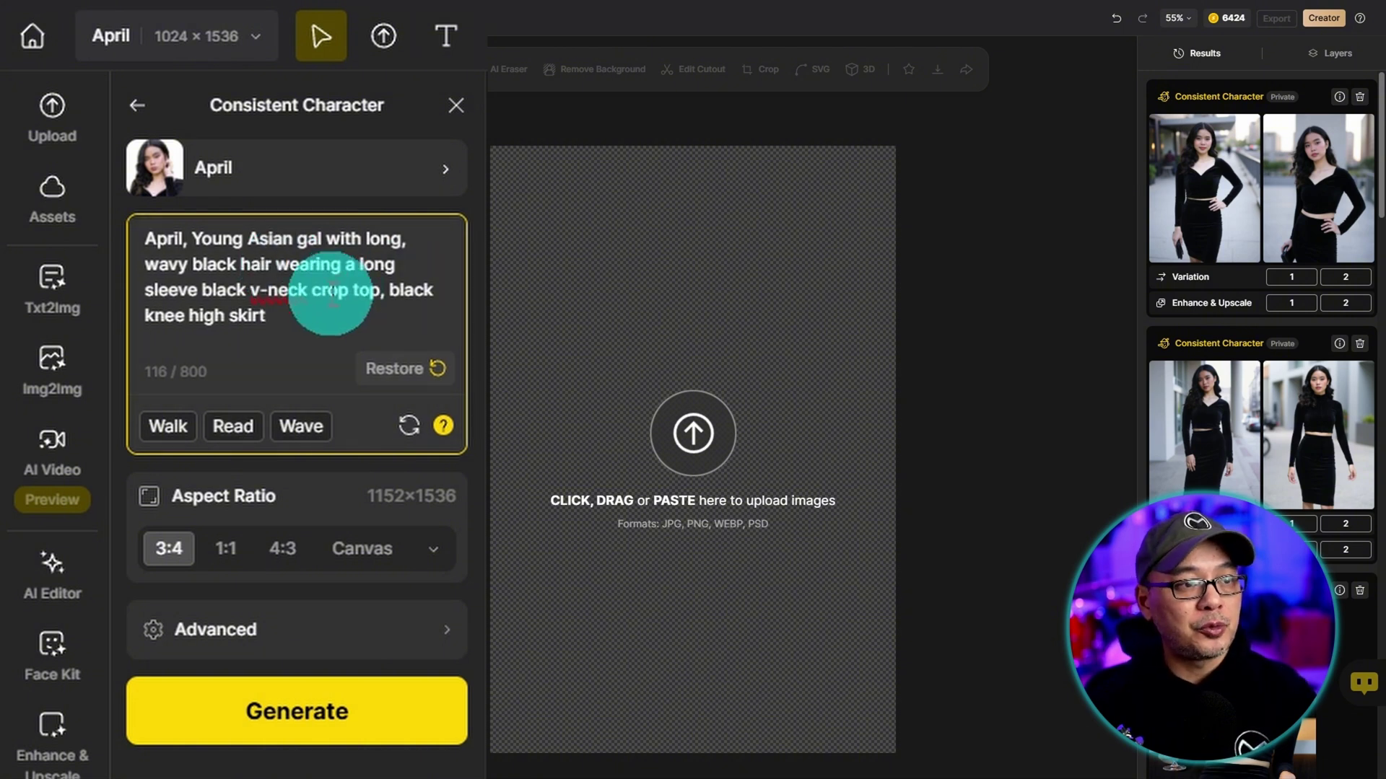
{"action": "left_click", "coordinate": [326, 338]}
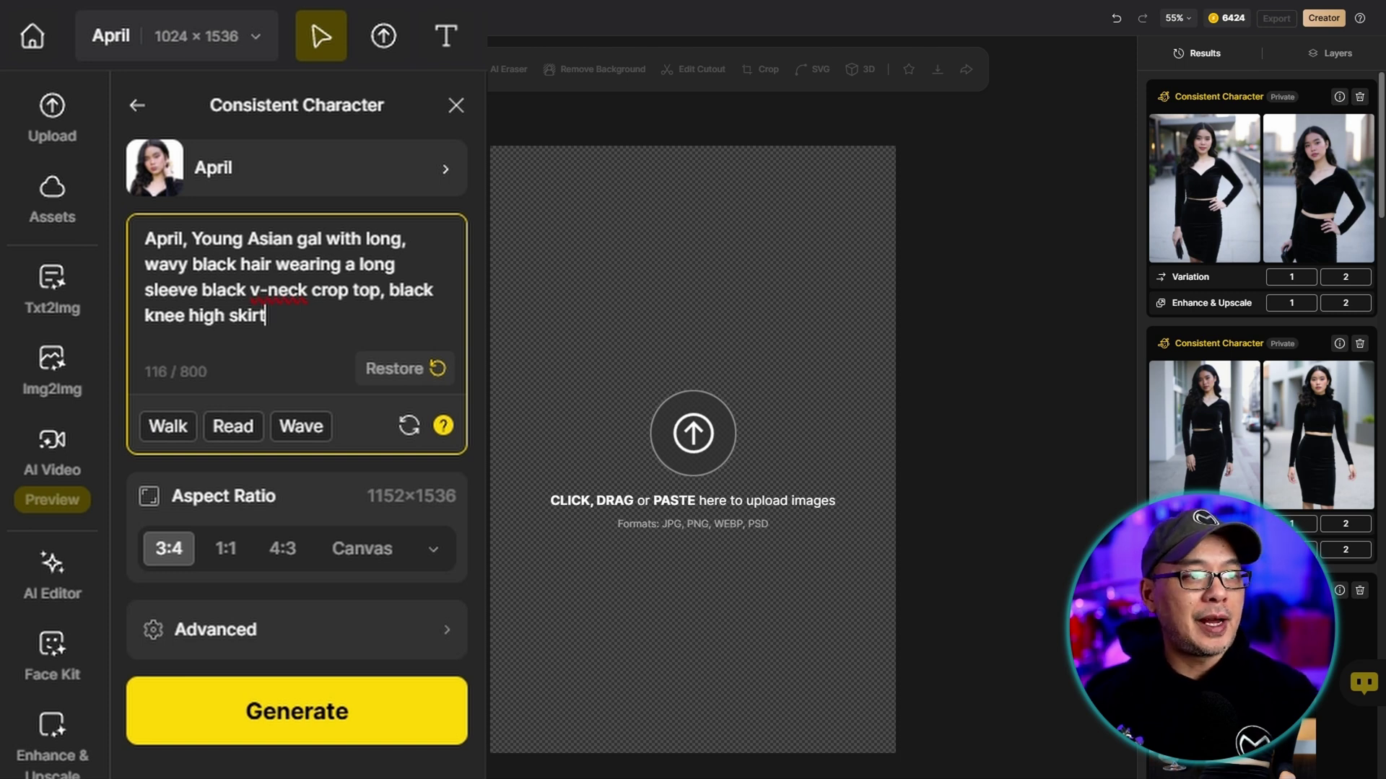
{"action": "left_click", "coordinate": [409, 713]}
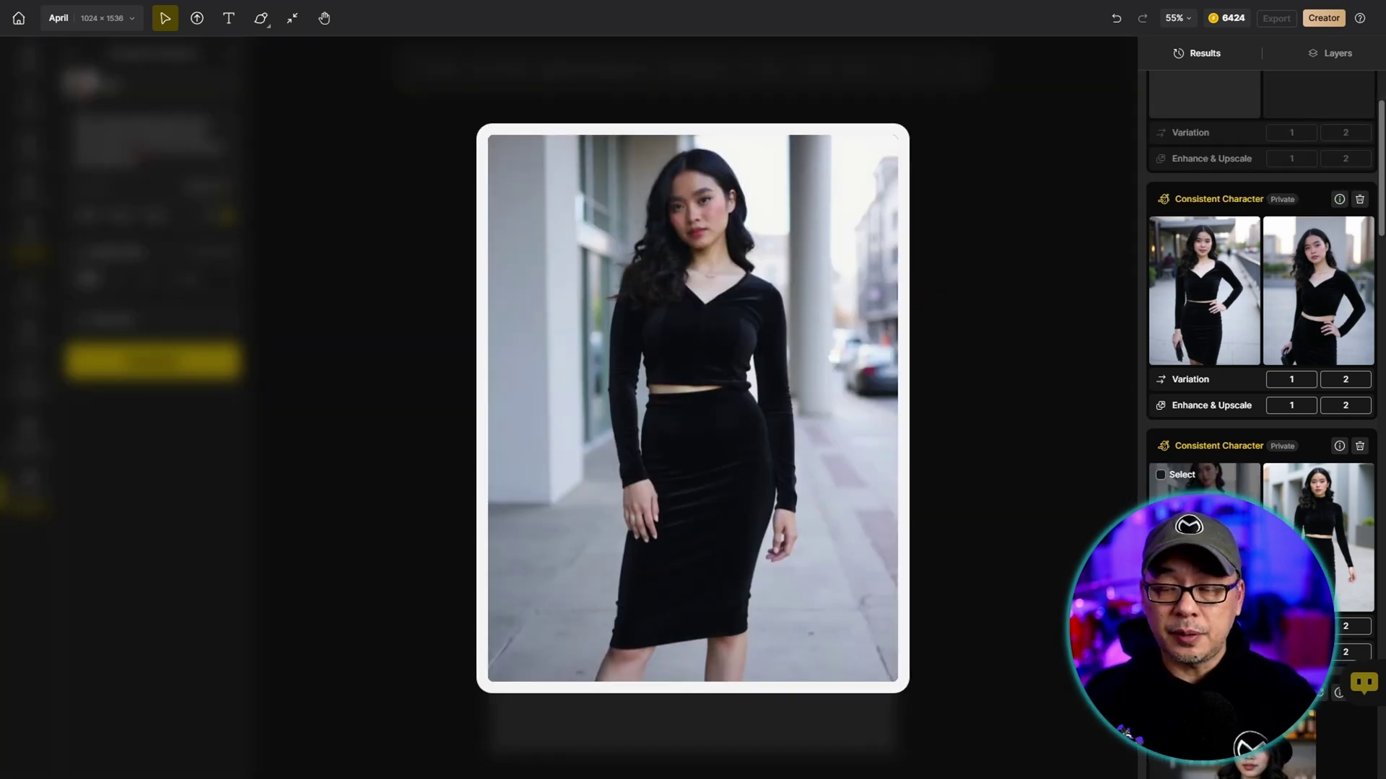
Place the generated image of April holding a black clutch on the canvas and fit the canvas to the content.
{"action": "mouse_move", "coordinate": [1313, 289]}
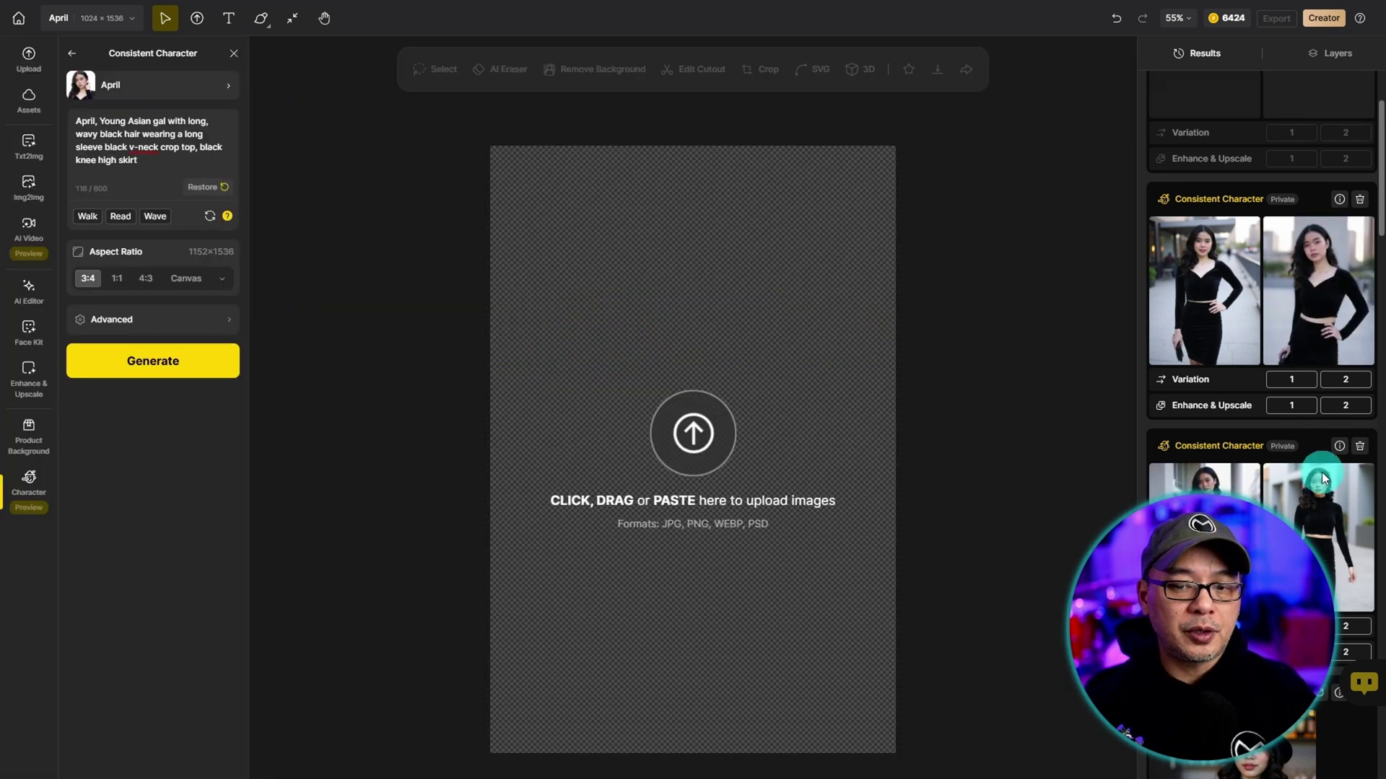
{"action": "mouse_move", "coordinate": [1324, 498]}
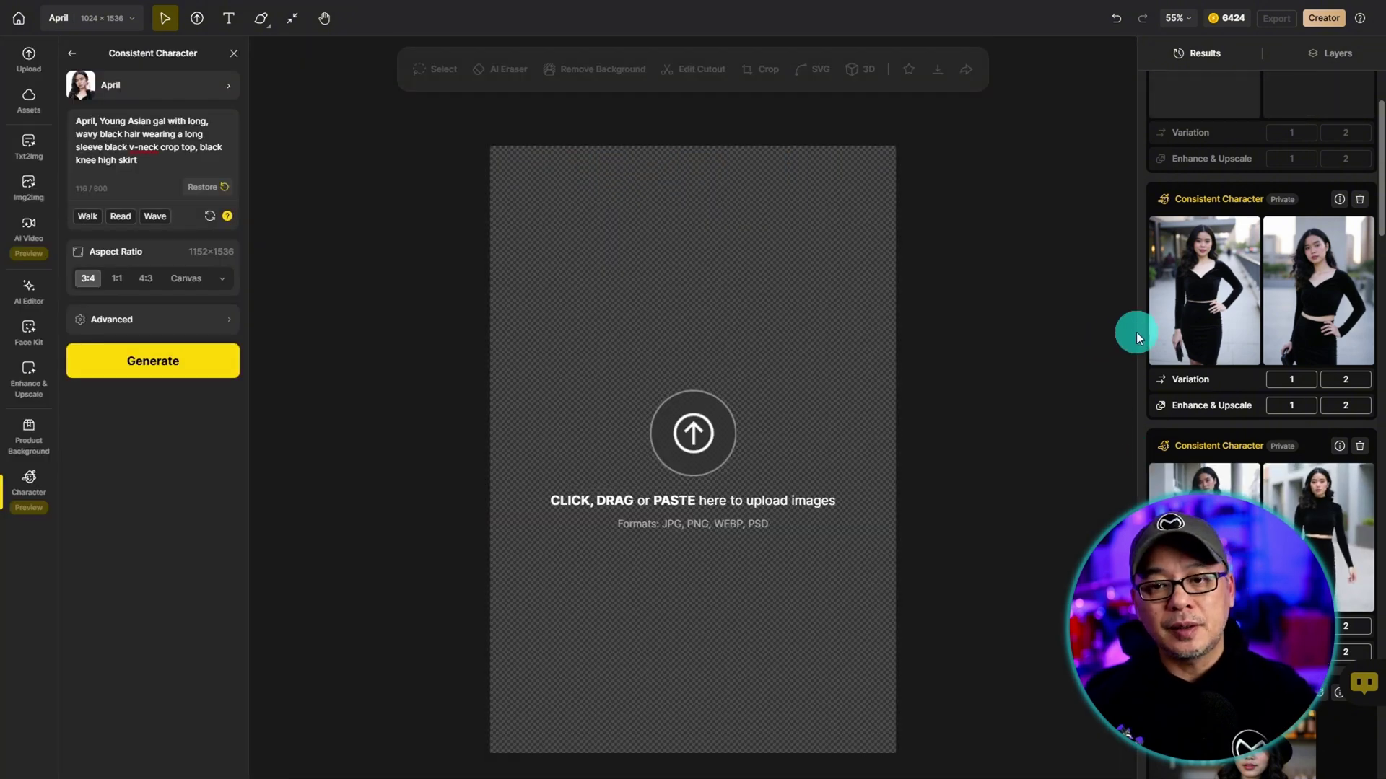
{"action": "mouse_move", "coordinate": [1211, 287]}
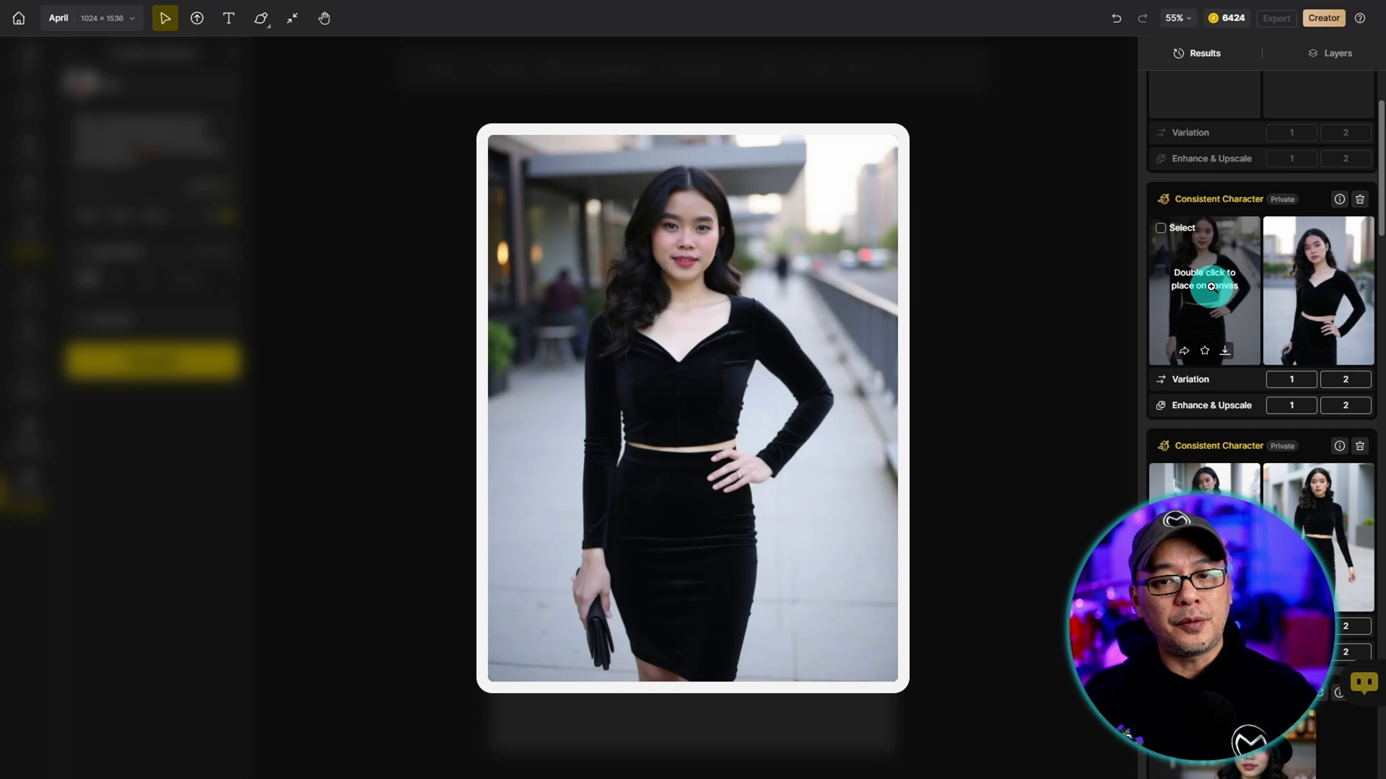
{"action": "double_click", "coordinate": [1209, 279]}
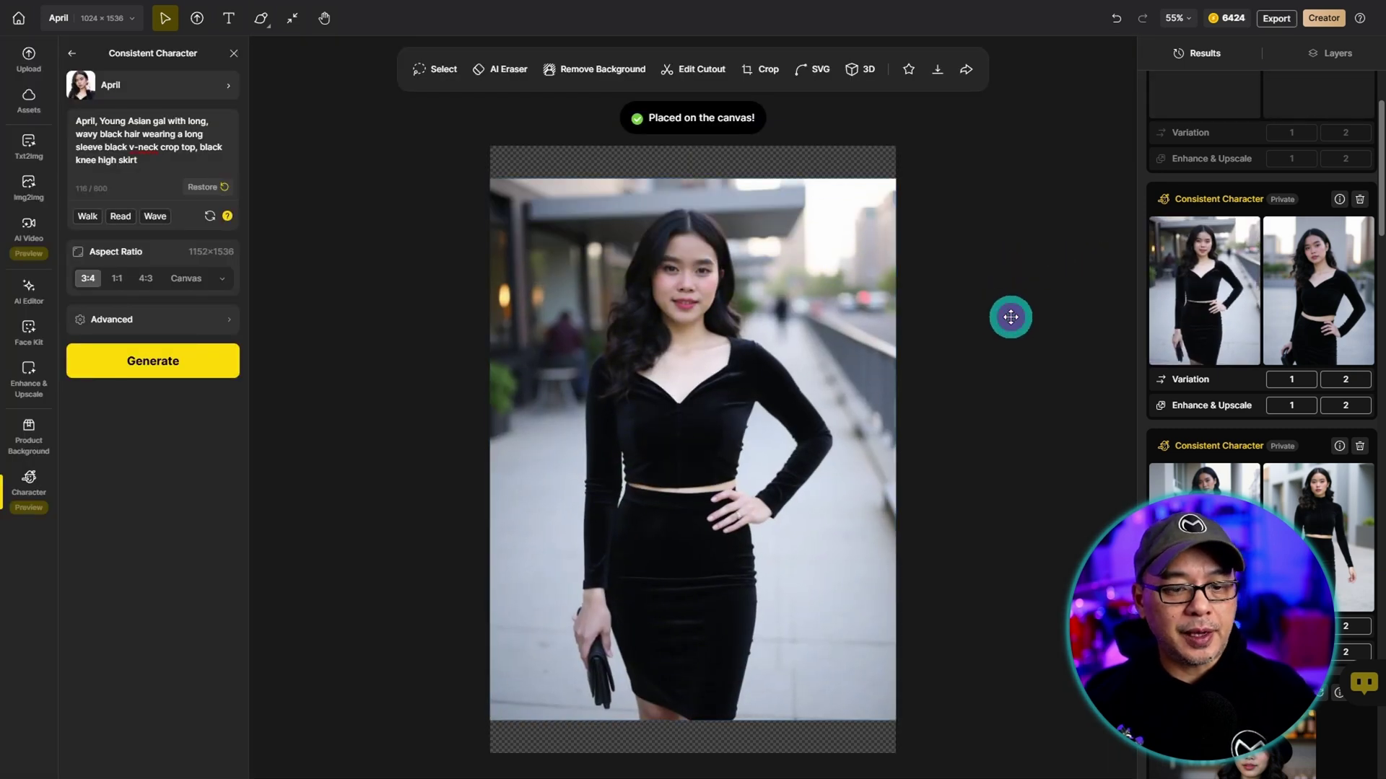
{"action": "left_click", "coordinate": [1018, 325]}
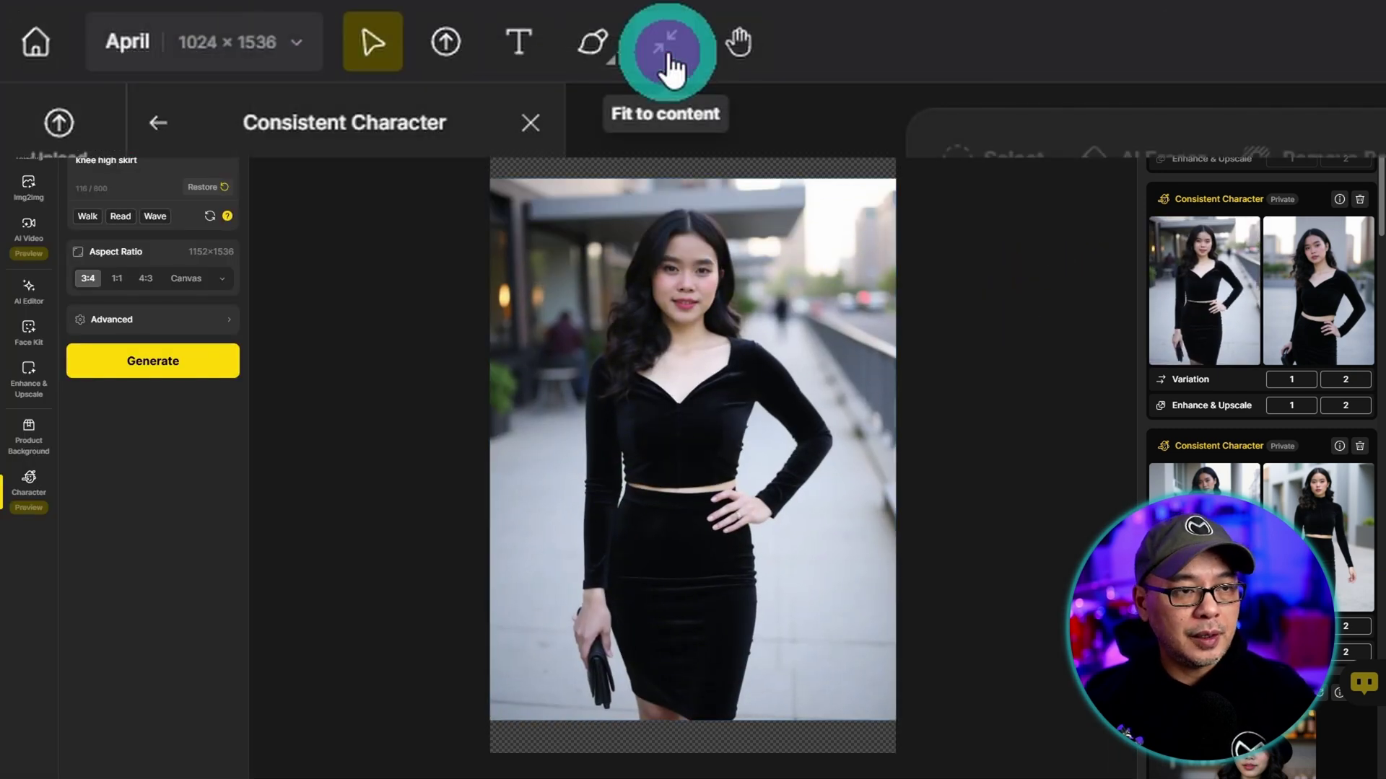
{"action": "left_click", "coordinate": [292, 18]}
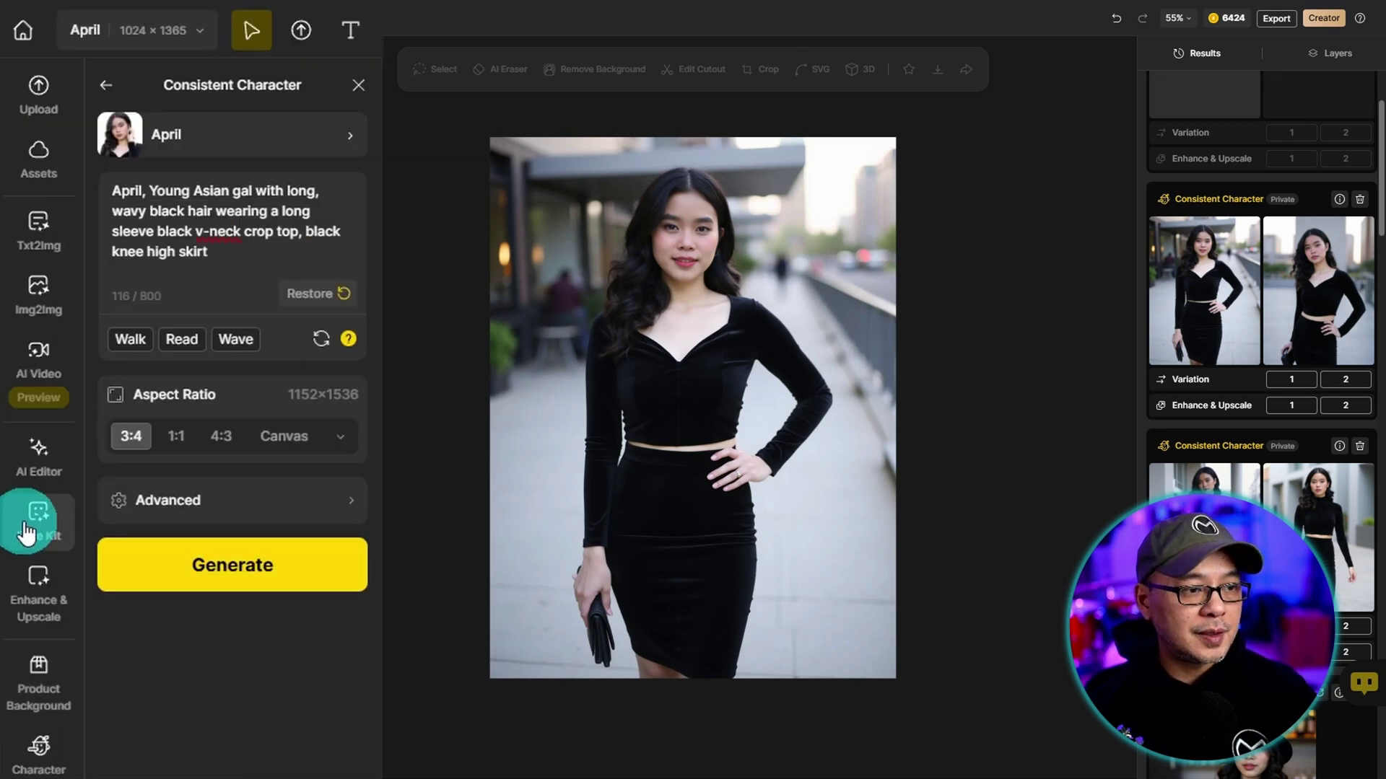
Generate a Face Swap for the image on the canvas using the loaded close-up face photo.
{"action": "left_click", "coordinate": [26, 534]}
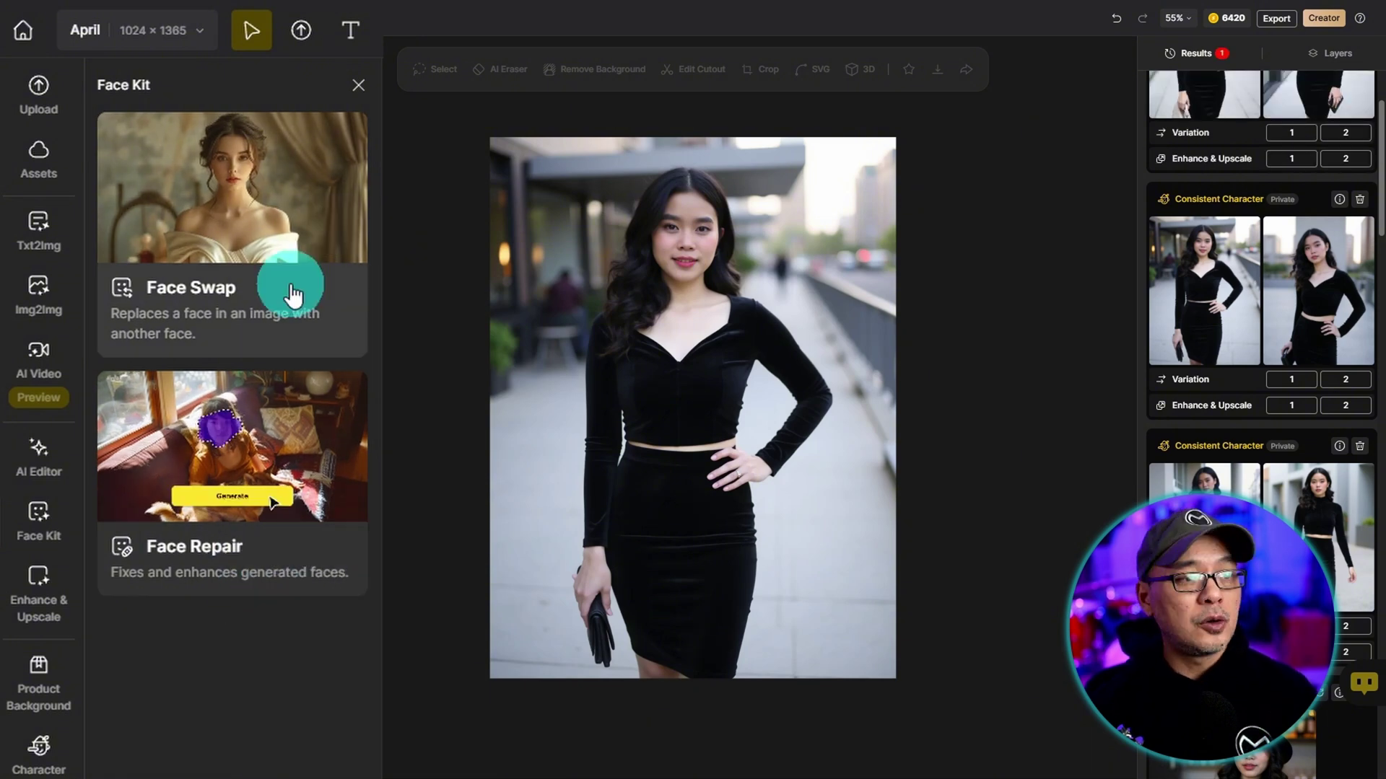
{"action": "left_click", "coordinate": [223, 220]}
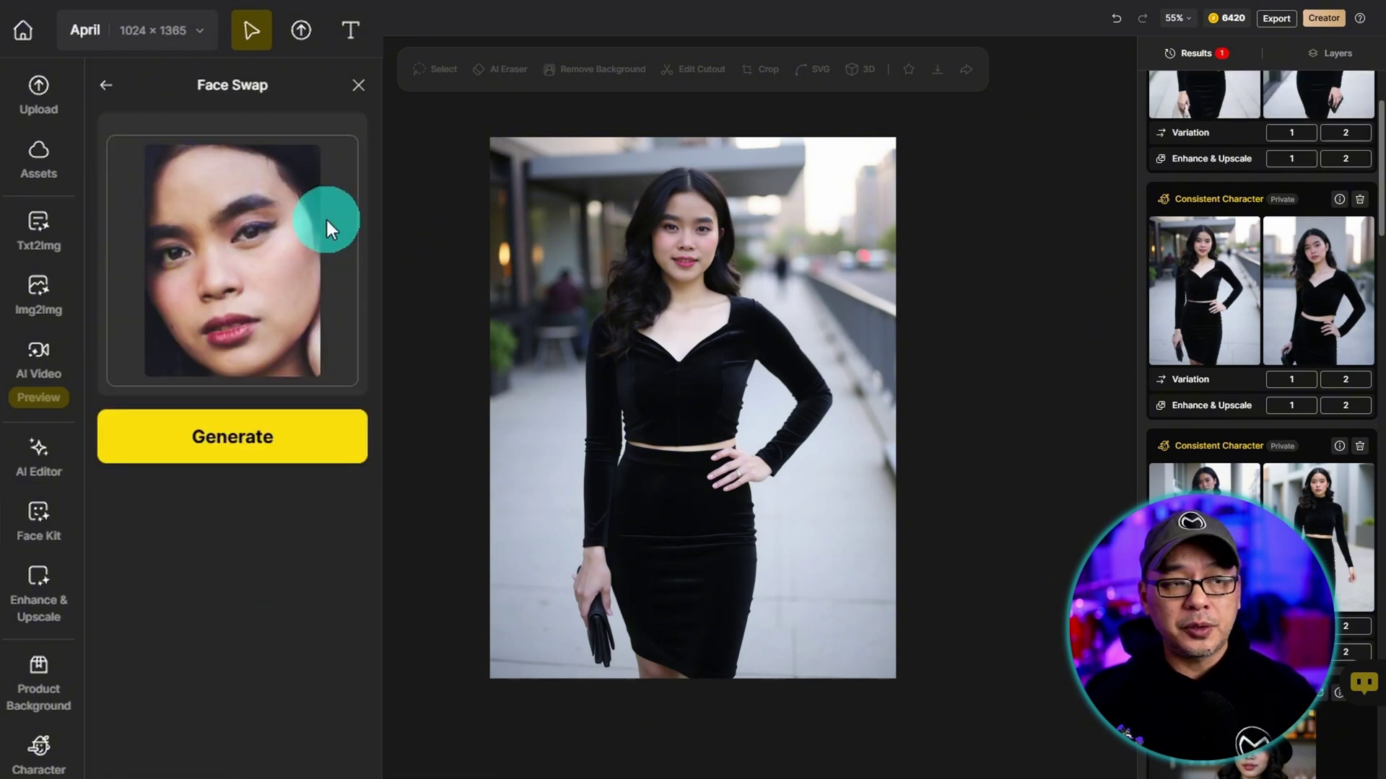
{"action": "left_click", "coordinate": [292, 435]}
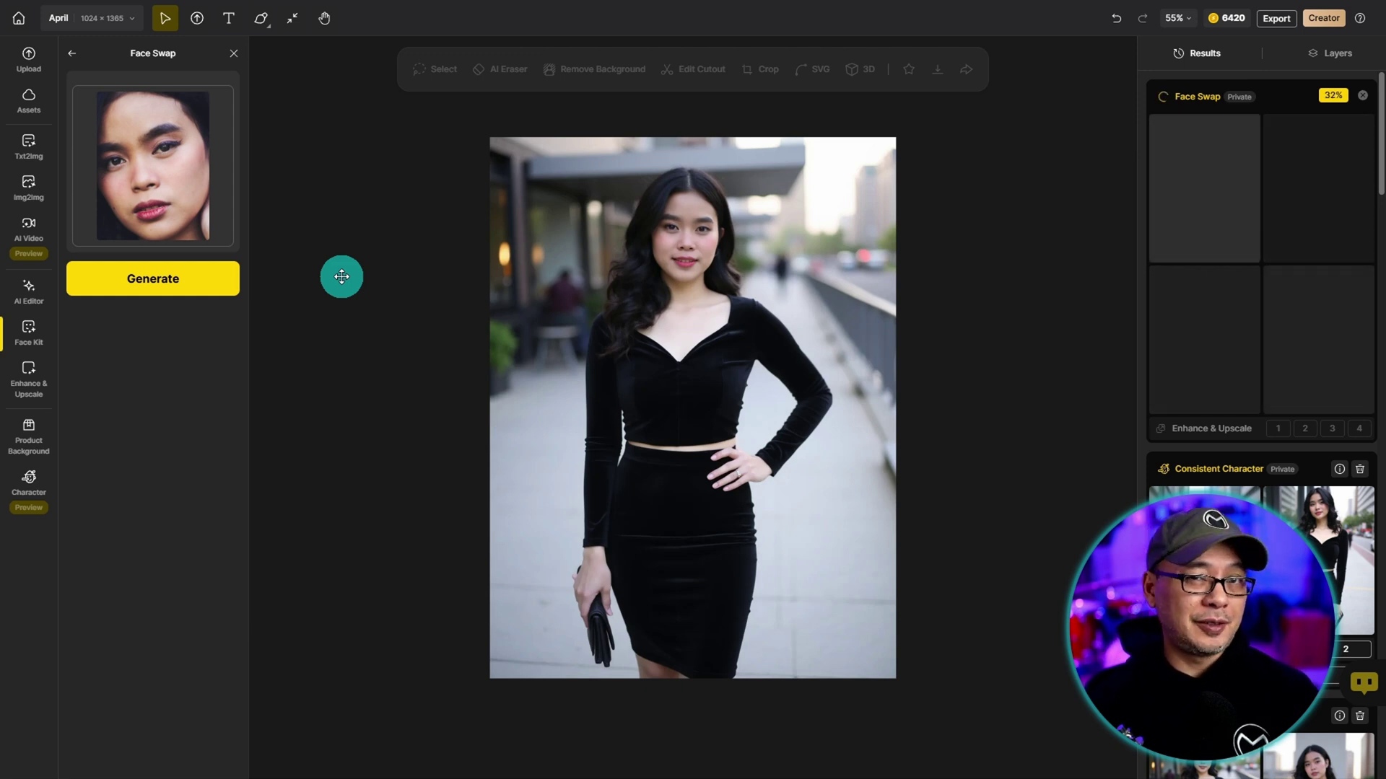
Preview the Face Swap results and place a chosen version on the canvas.
{"action": "mouse_move", "coordinate": [1193, 177]}
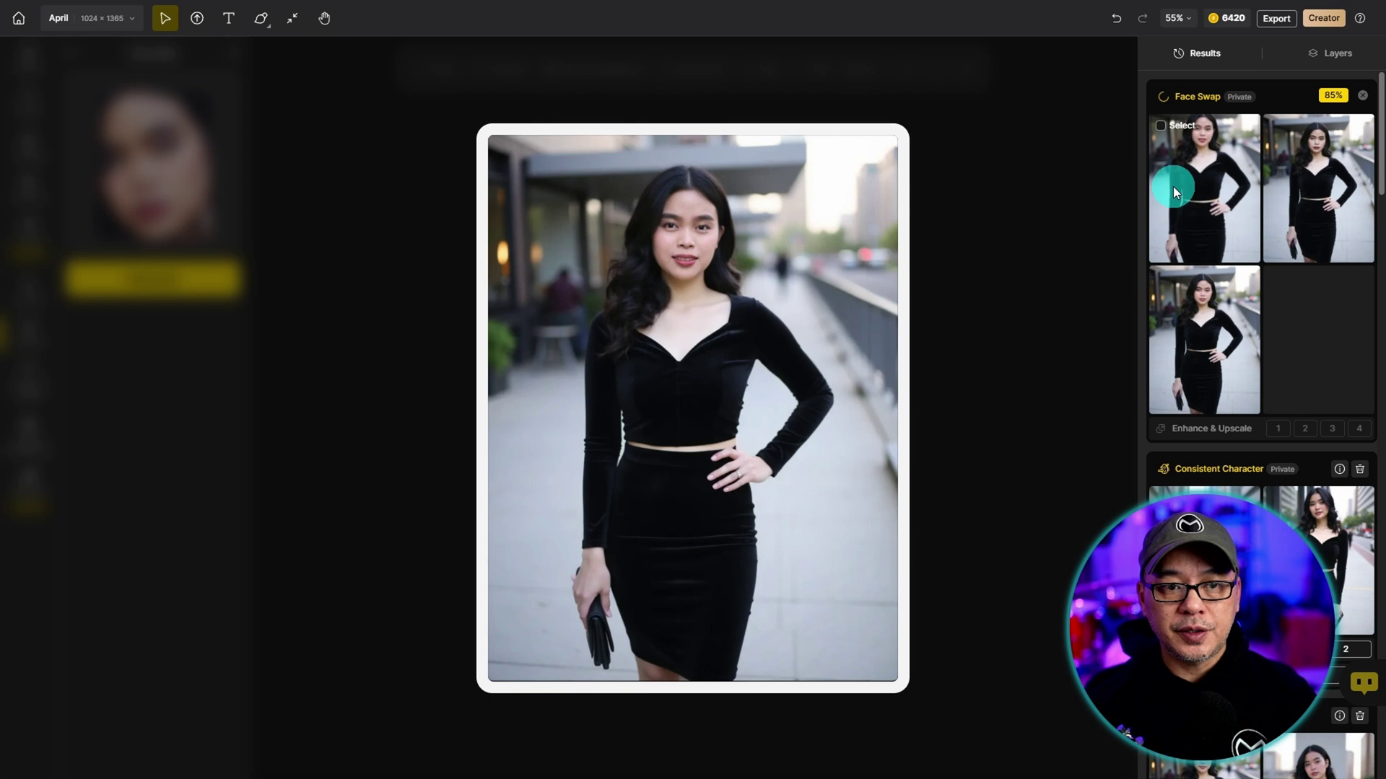
{"action": "mouse_move", "coordinate": [1334, 189]}
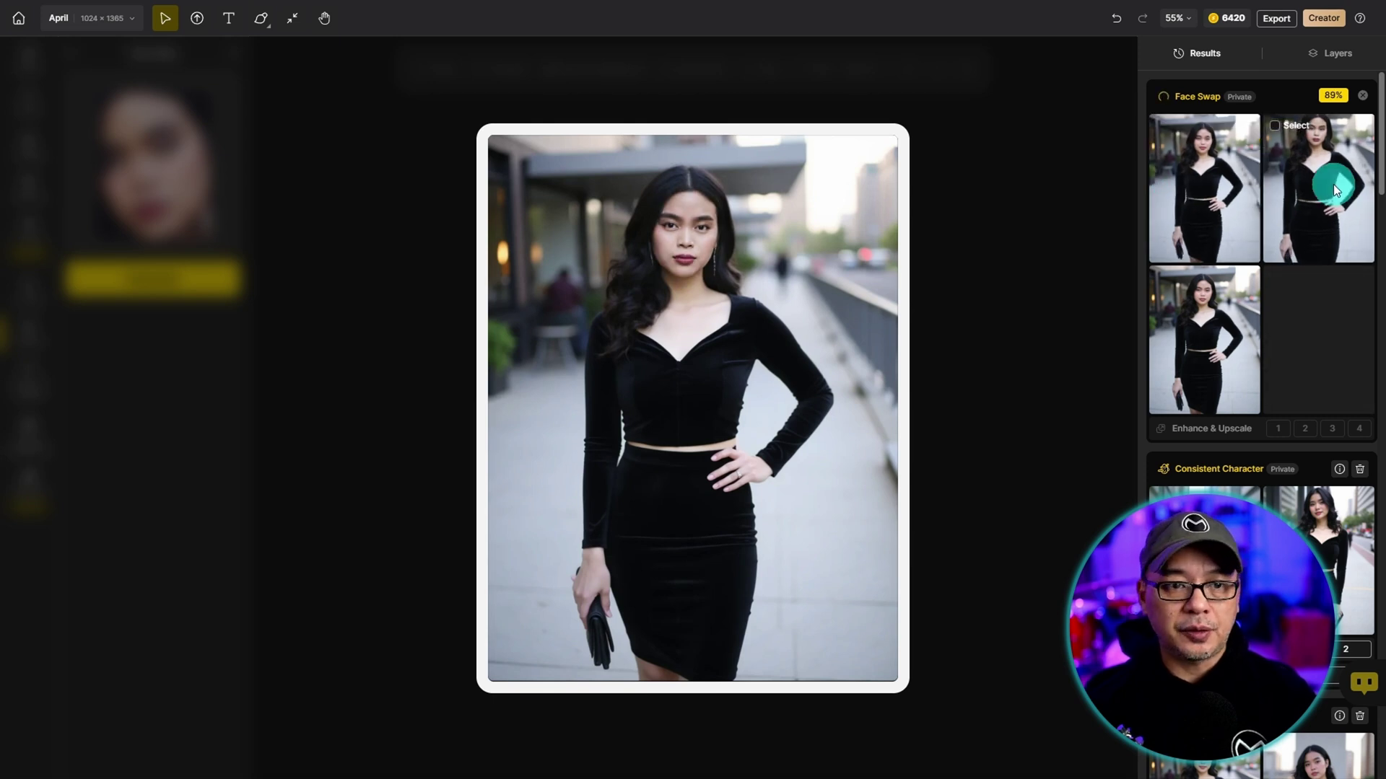
{"action": "mouse_move", "coordinate": [1216, 205]}
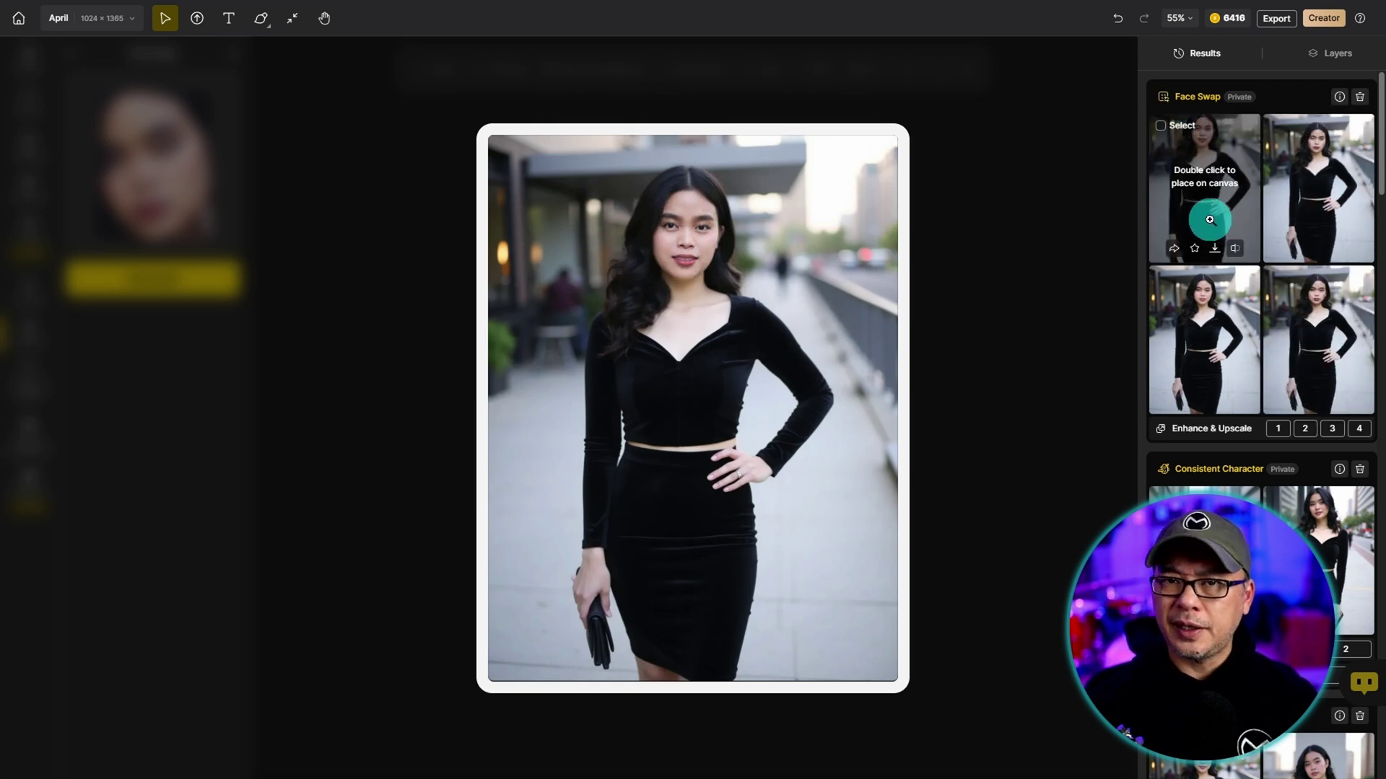
{"action": "mouse_move", "coordinate": [1324, 300]}
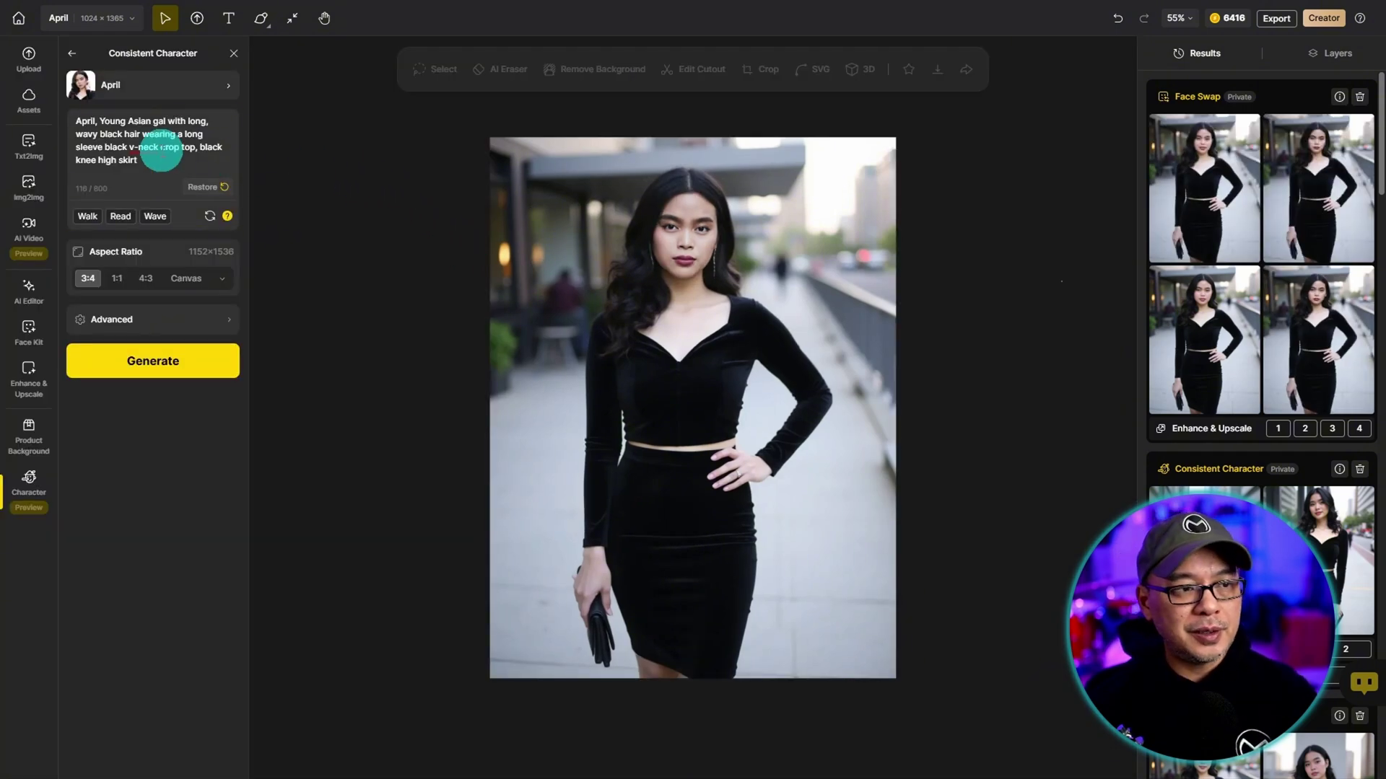
Return to Consistent Character, add ", black bucket hat" to April's prompt and generate new images.
{"action": "left_click", "coordinate": [187, 165]}
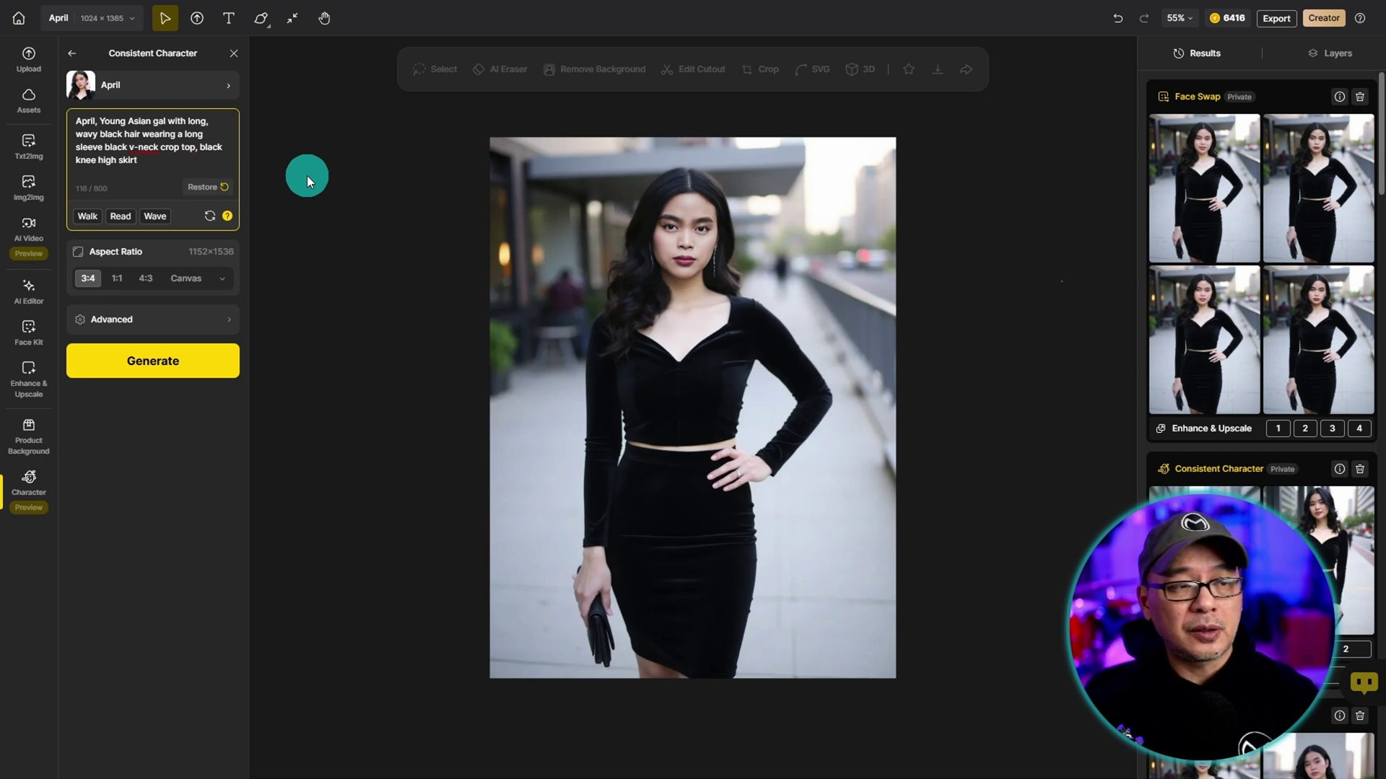
{"action": "type", "text": ", black bucket hat"}
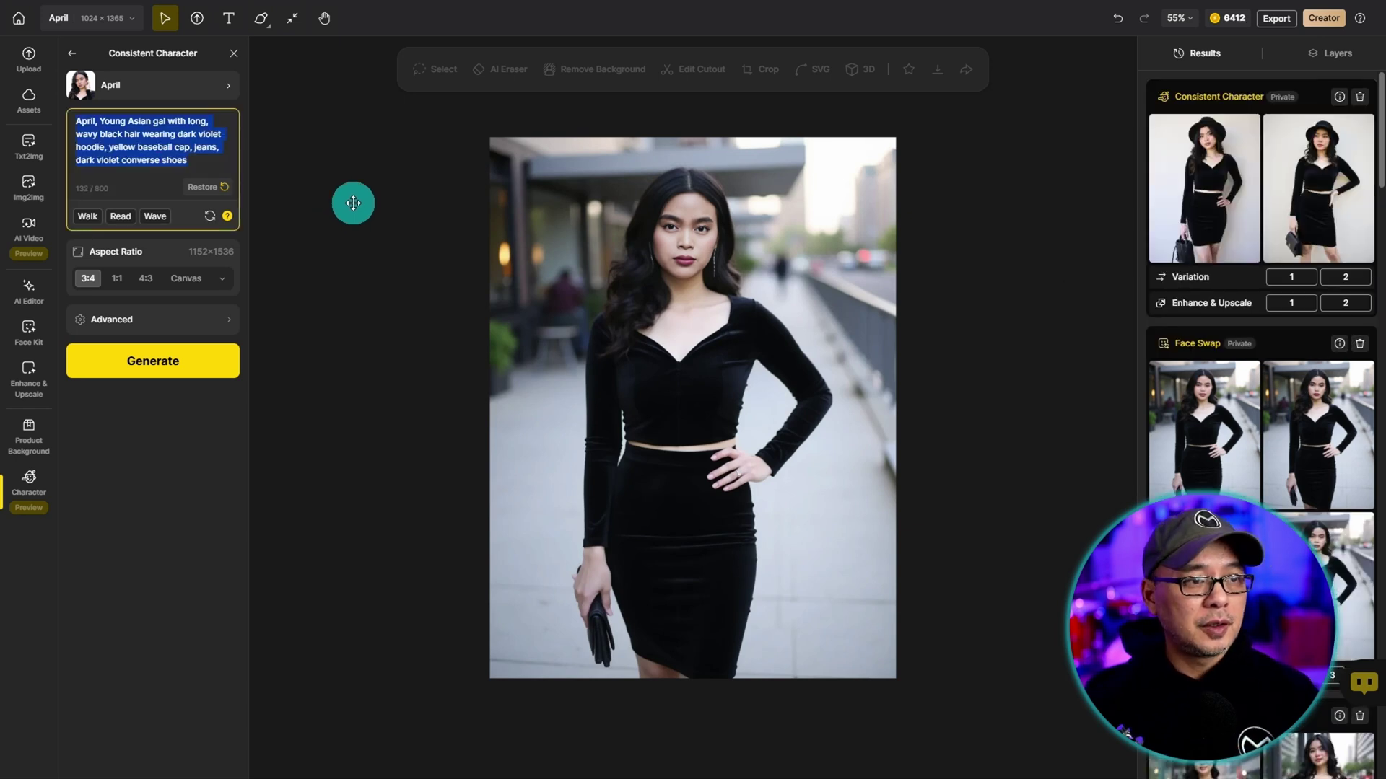
Change April's outfit in the prompt to "dark violet hoodie, yellow baseball cap, jeans, dark violet converse shoes" and generate images.
{"action": "triple_click", "coordinate": [144, 121]}
{"action": "left_click", "coordinate": [144, 134]}
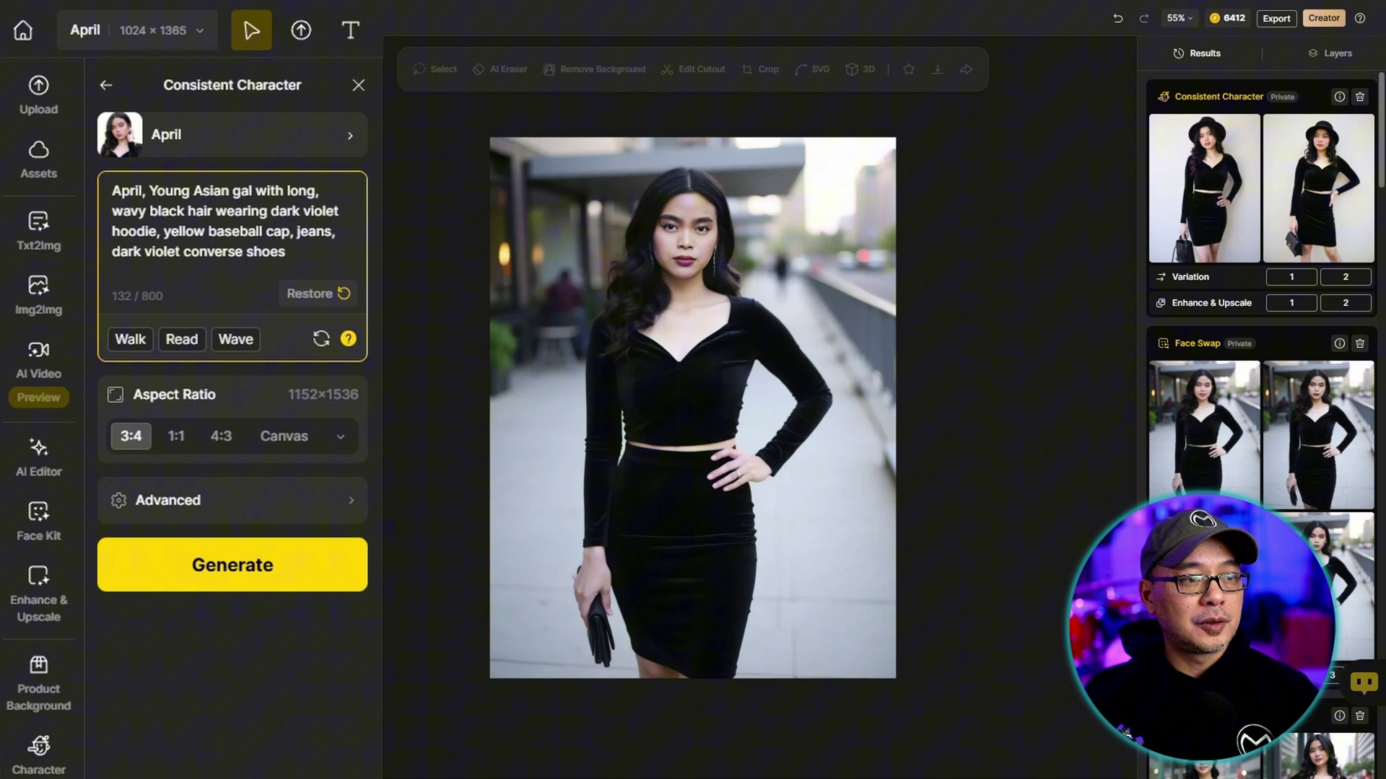
{"action": "left_click", "coordinate": [312, 570]}
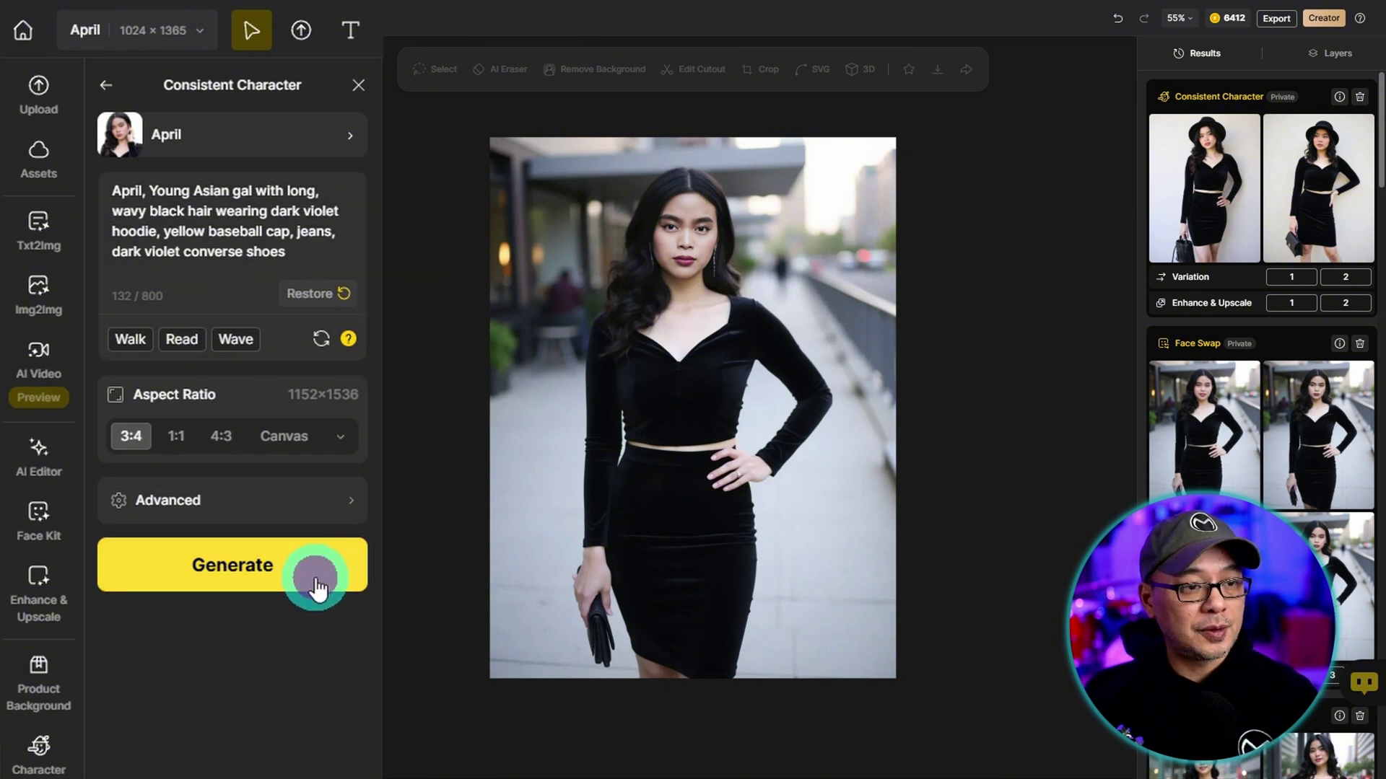
Add ", posing in an alley at night" to the hoodie outfit prompt and generate another set of images.
{"action": "type", "text": ", posing "}
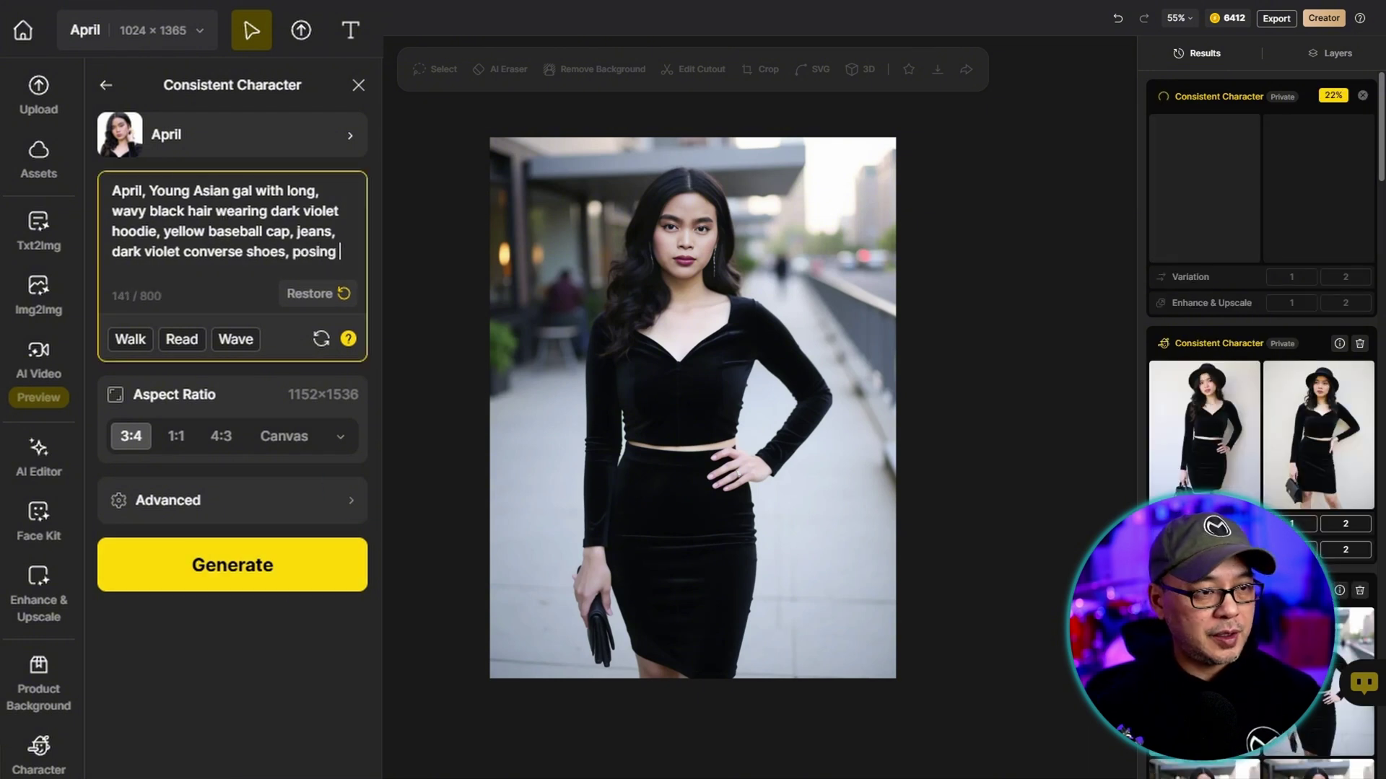
{"action": "type", "text": "in an alley at night"}
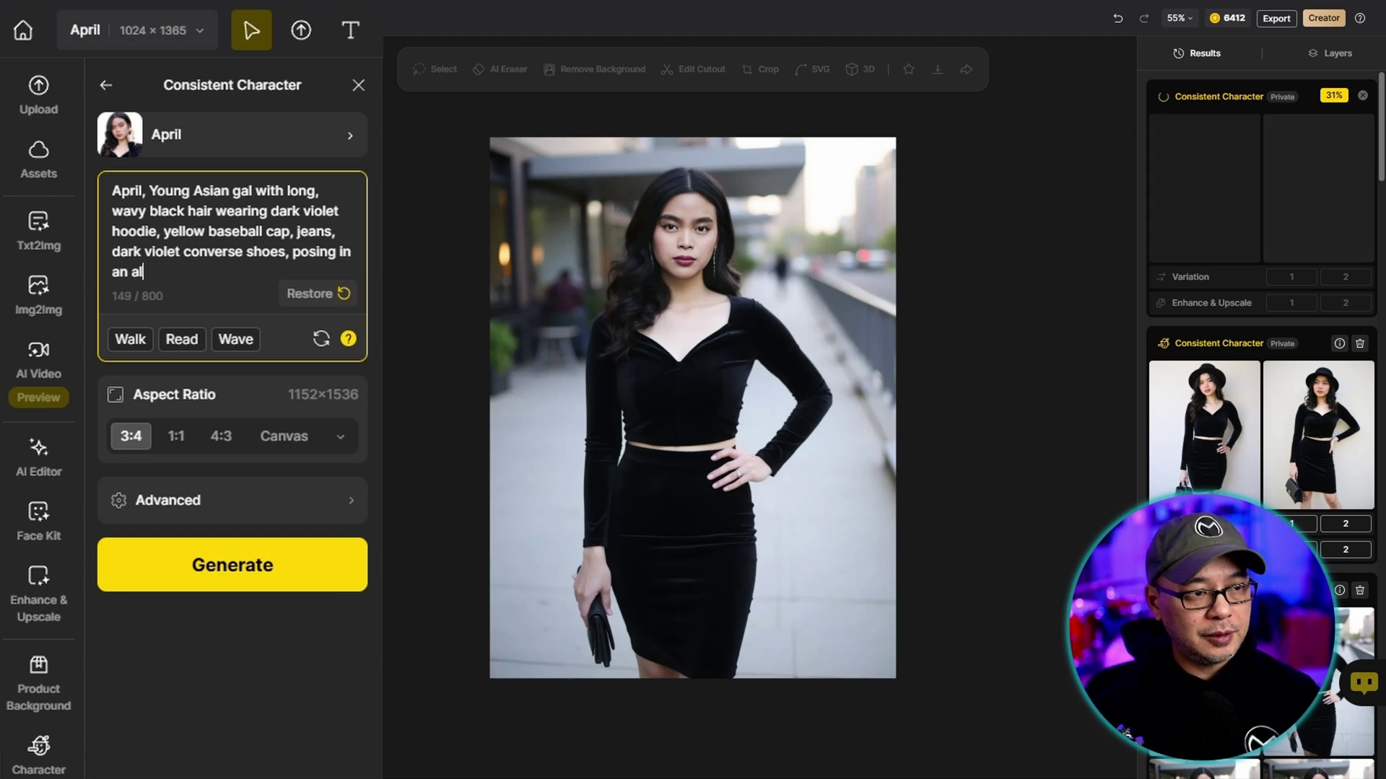
{"action": "left_click", "coordinate": [233, 565]}
{"action": "mouse_move", "coordinate": [1207, 482]}
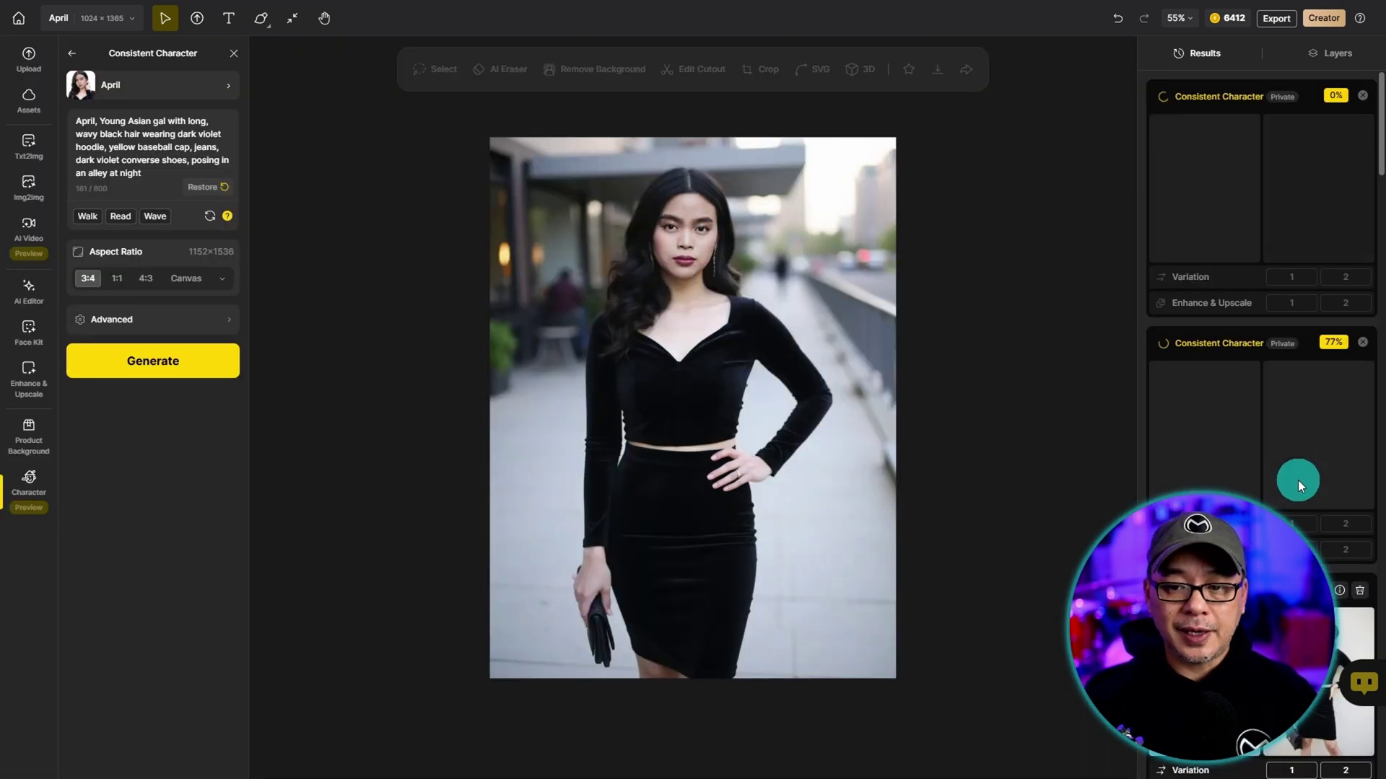
{"action": "mouse_move", "coordinate": [1320, 673]}
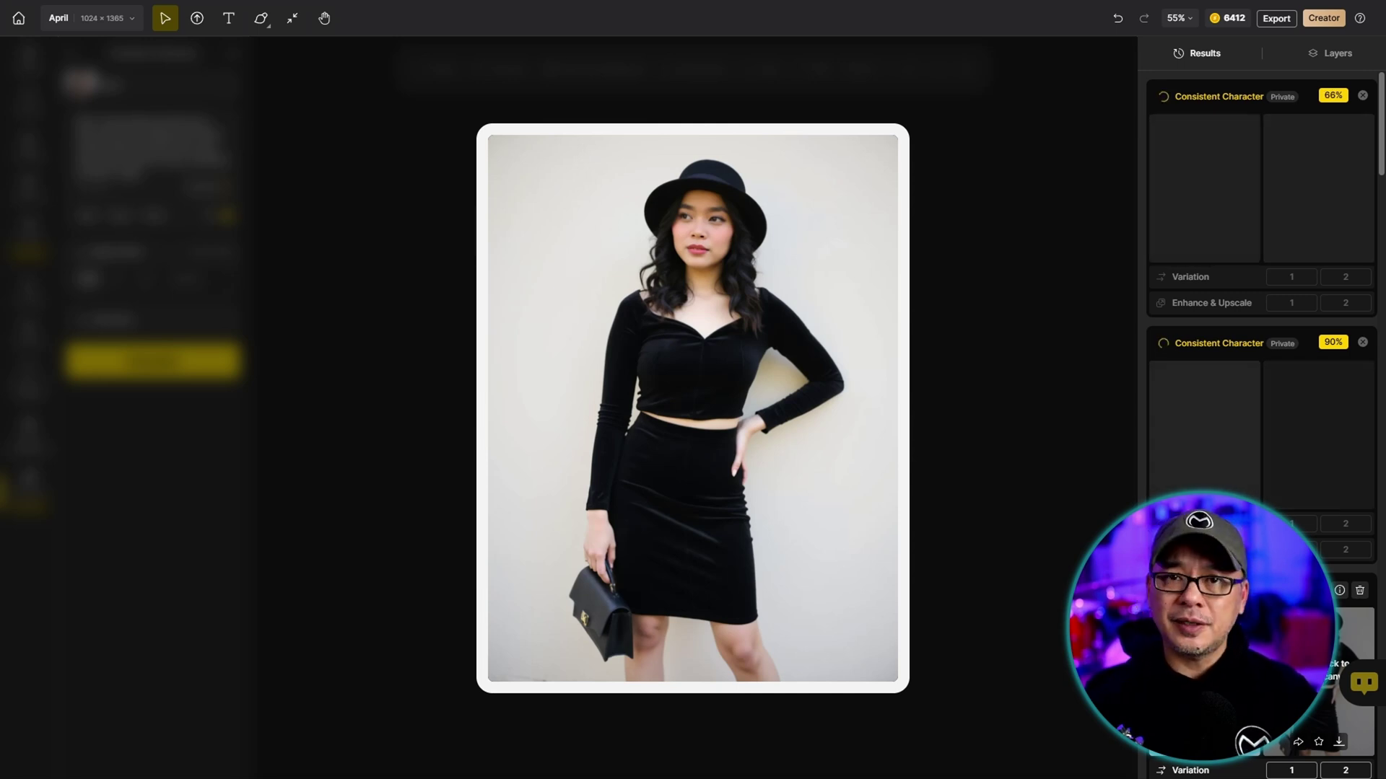
Preview the generated images of April posing in the alley at night.
{"action": "left_click", "coordinate": [1007, 236]}
{"action": "left_click", "coordinate": [1188, 176]}
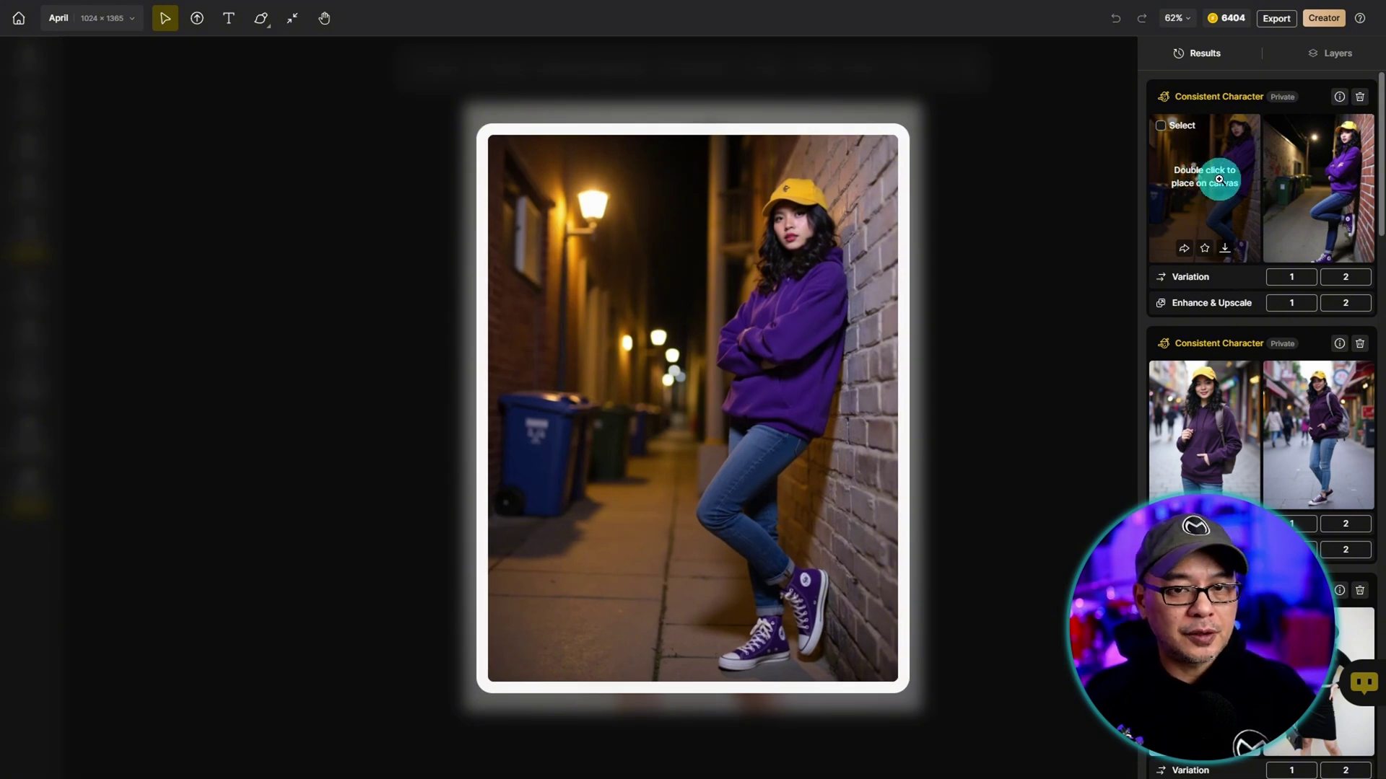
{"action": "left_click", "coordinate": [1312, 175]}
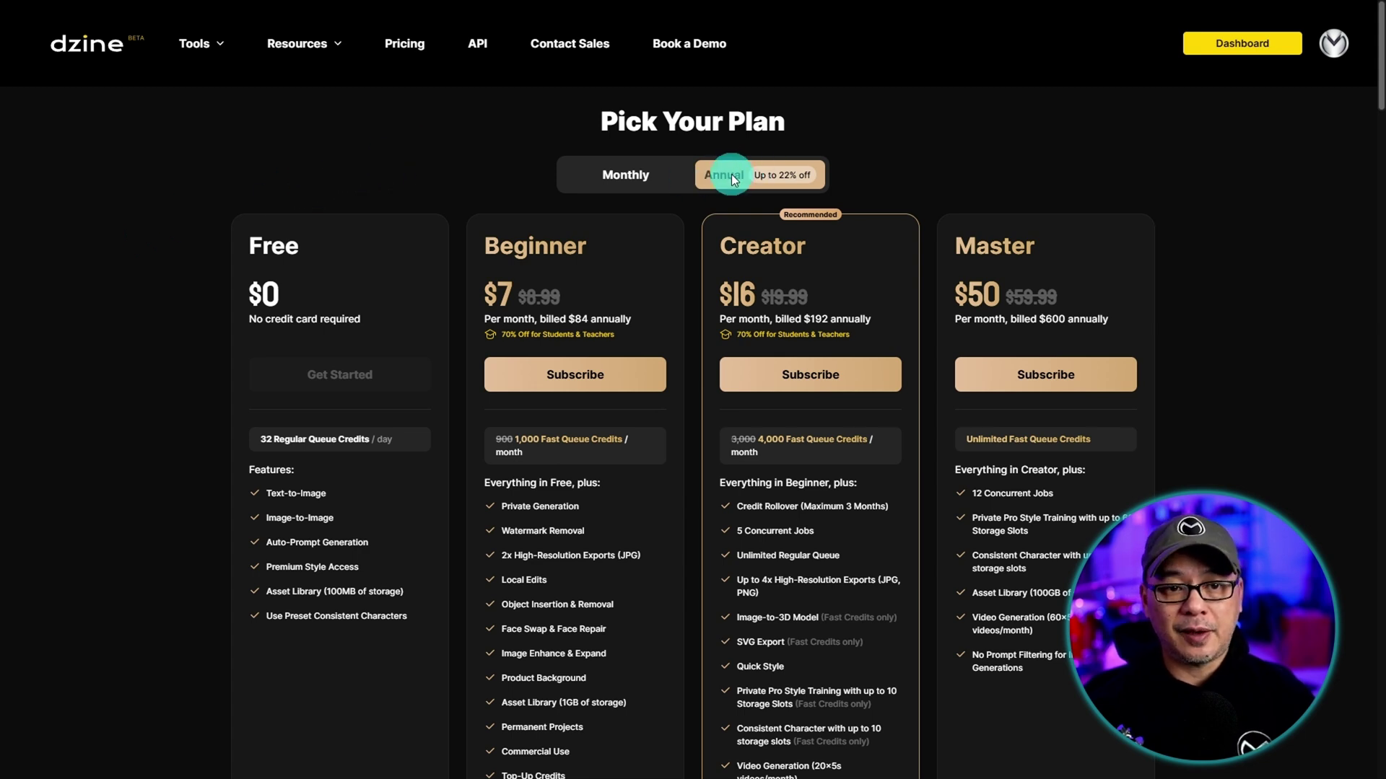
Compare the monthly and annual prices of the Dzine plans and review their features.
{"action": "left_click", "coordinate": [649, 179]}
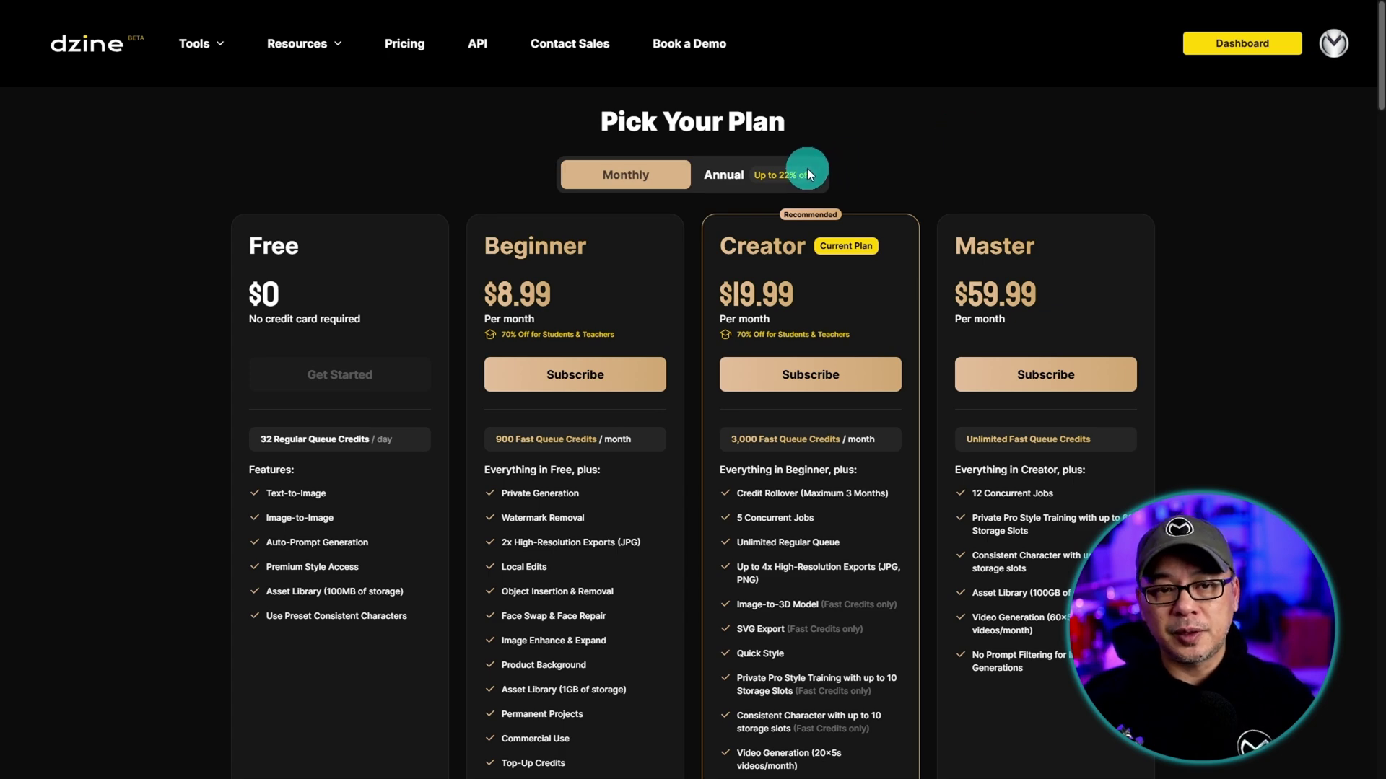
{"action": "left_click", "coordinate": [742, 175]}
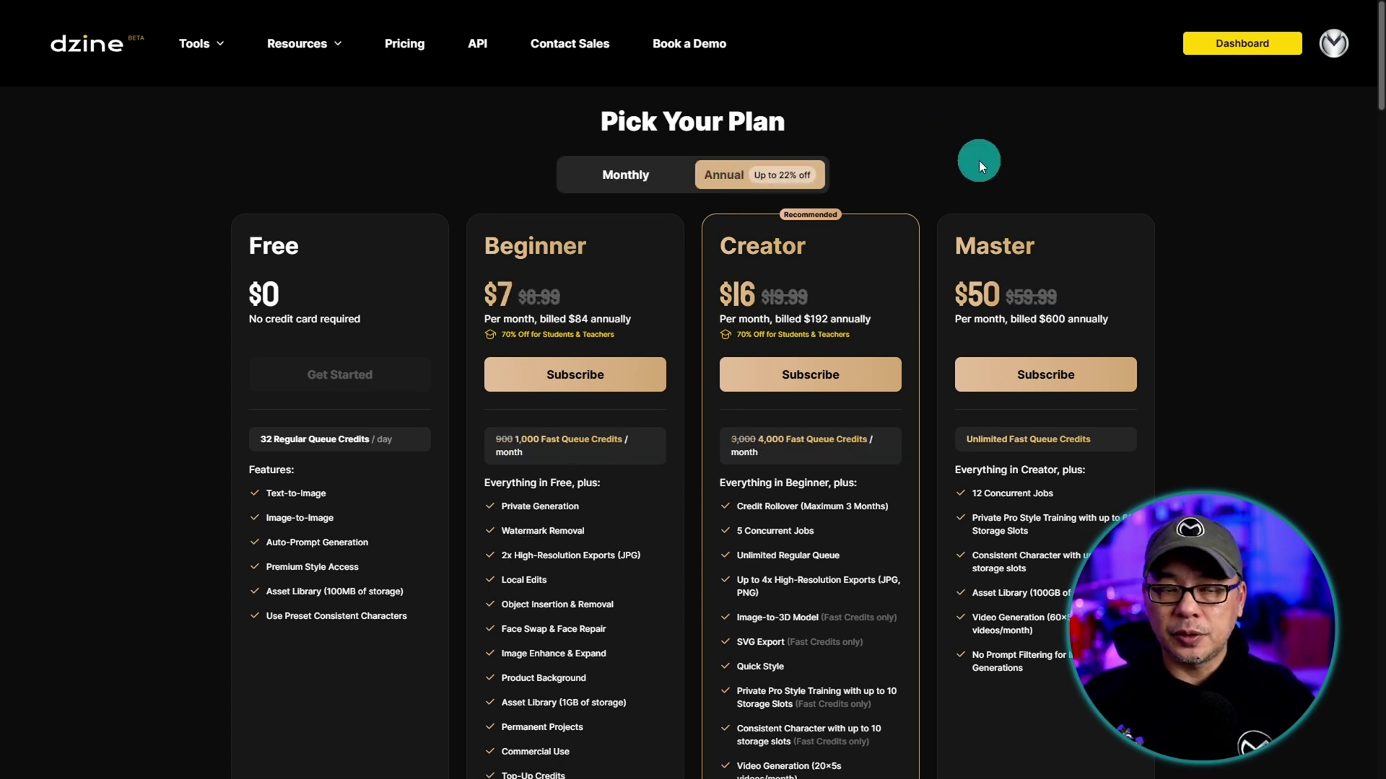
{"action": "scroll", "coordinate": [101, 284], "scroll_direction": "down", "scroll_amount": 2}
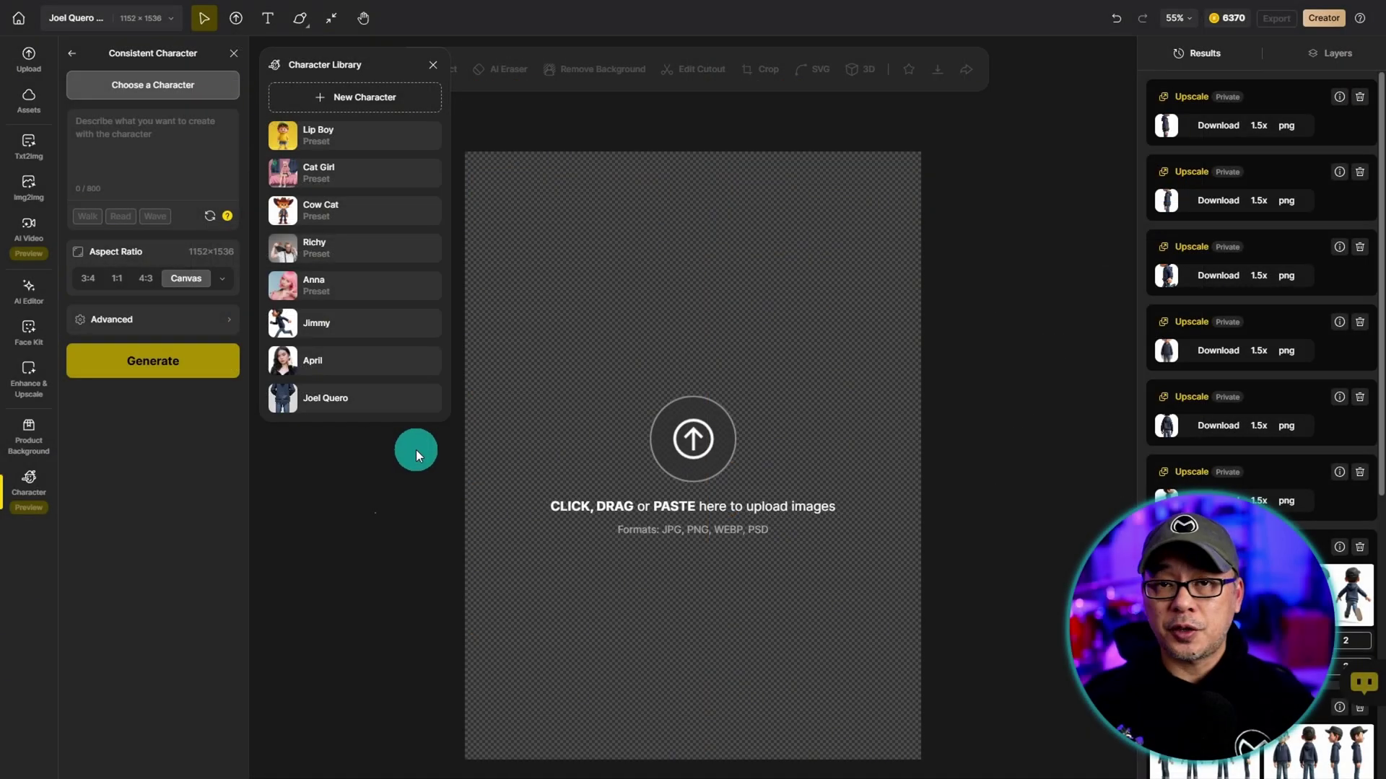
Choose Jimmy, add "3D pixar", "converse" and "running with his cute dog in the park" to the prompt, and generate images in 3:4.
{"action": "left_click", "coordinate": [387, 311]}
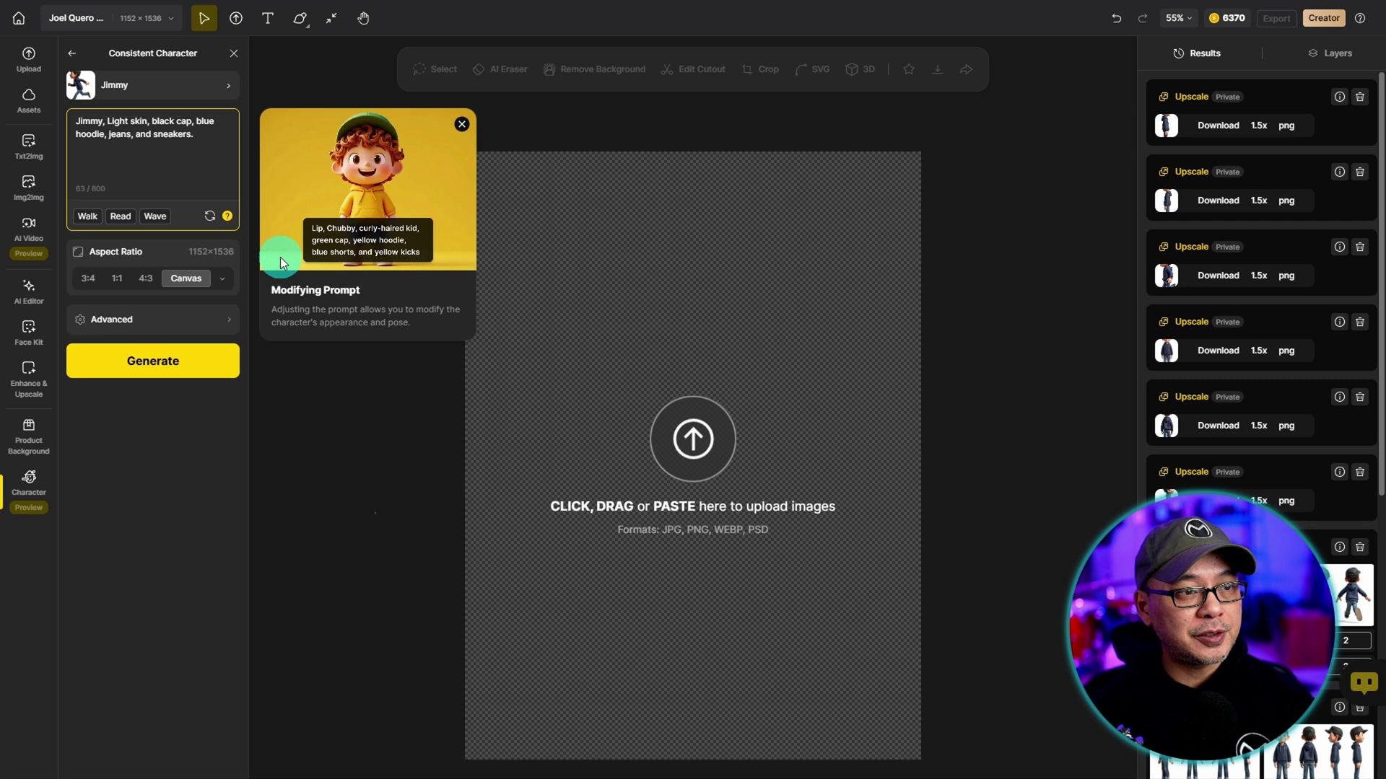
{"action": "left_click", "coordinate": [176, 145]}
{"action": "type", "text": "r "}
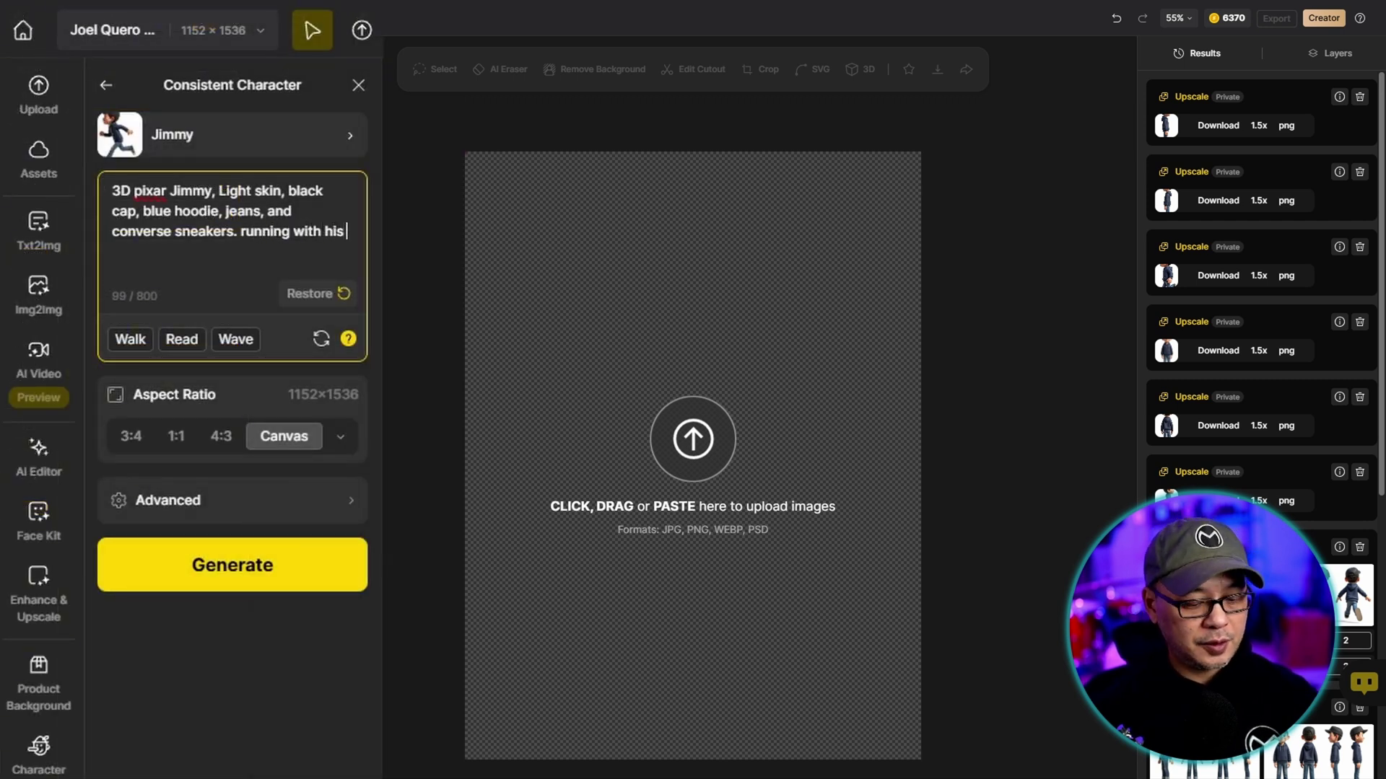
{"action": "type", "text": "unning with his cute dog in th"}
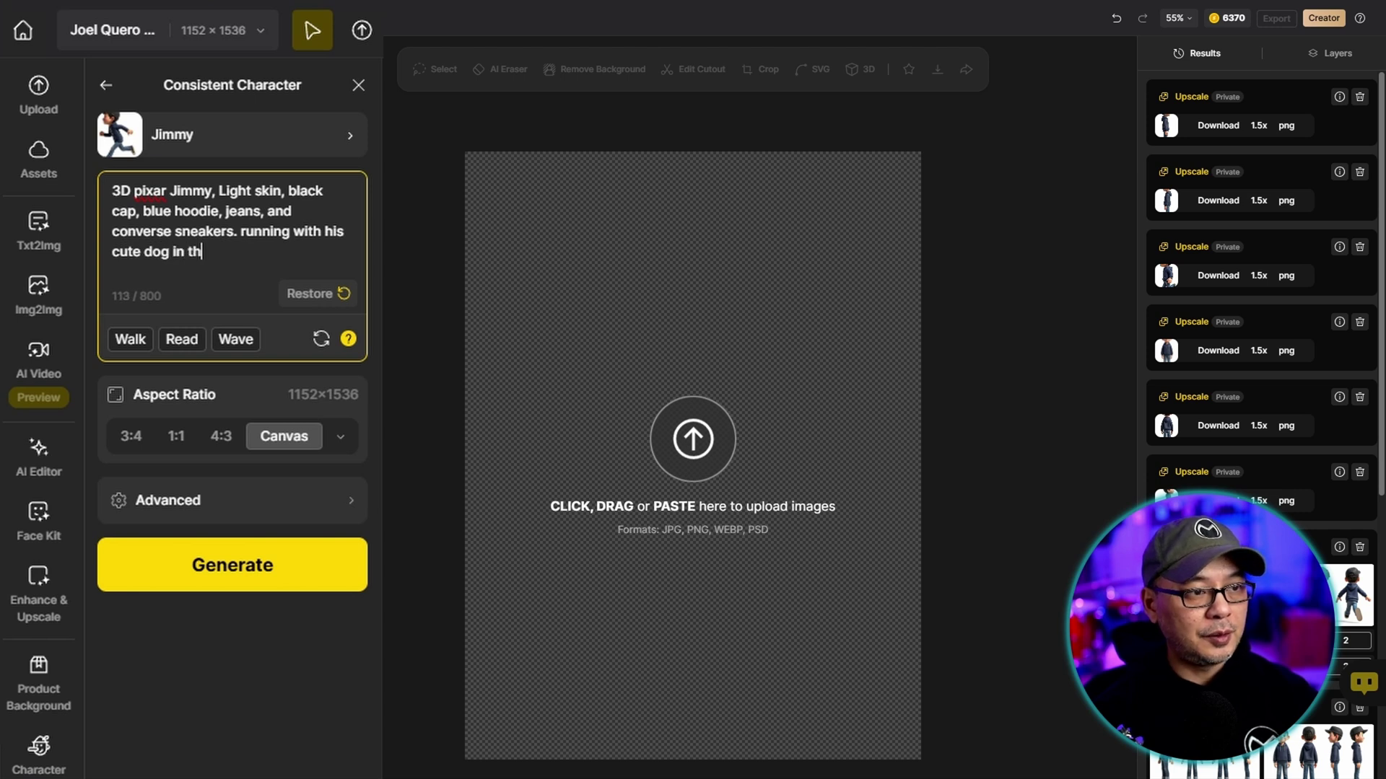
{"action": "type", "text": "e park"}
{"action": "left_click", "coordinate": [134, 436]}
{"action": "left_click", "coordinate": [307, 568]}
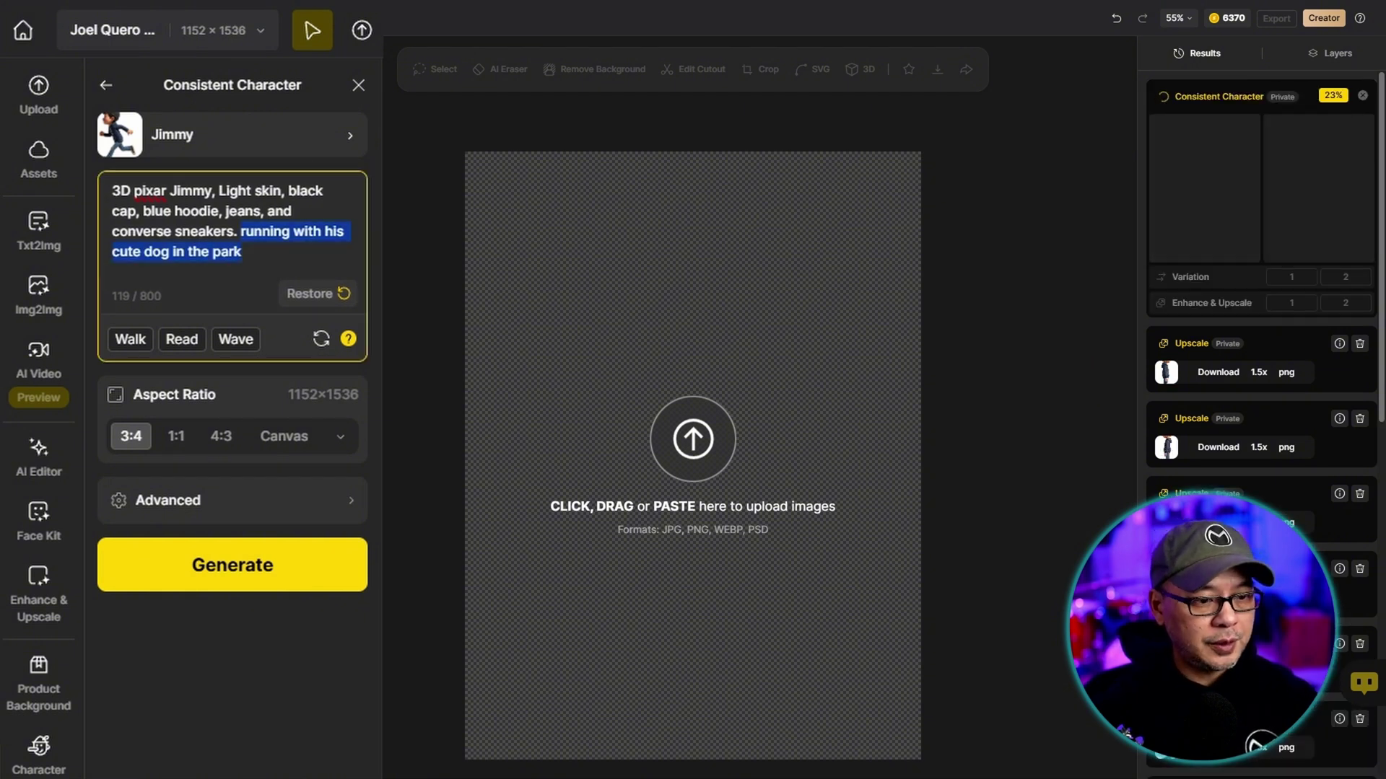
Replace Jimmy's running action with "sitting on a parkj bench eating a sandwich with a cute wolf dog sitting beside him" and generate images.
{"action": "type", "text": "sitting on "}
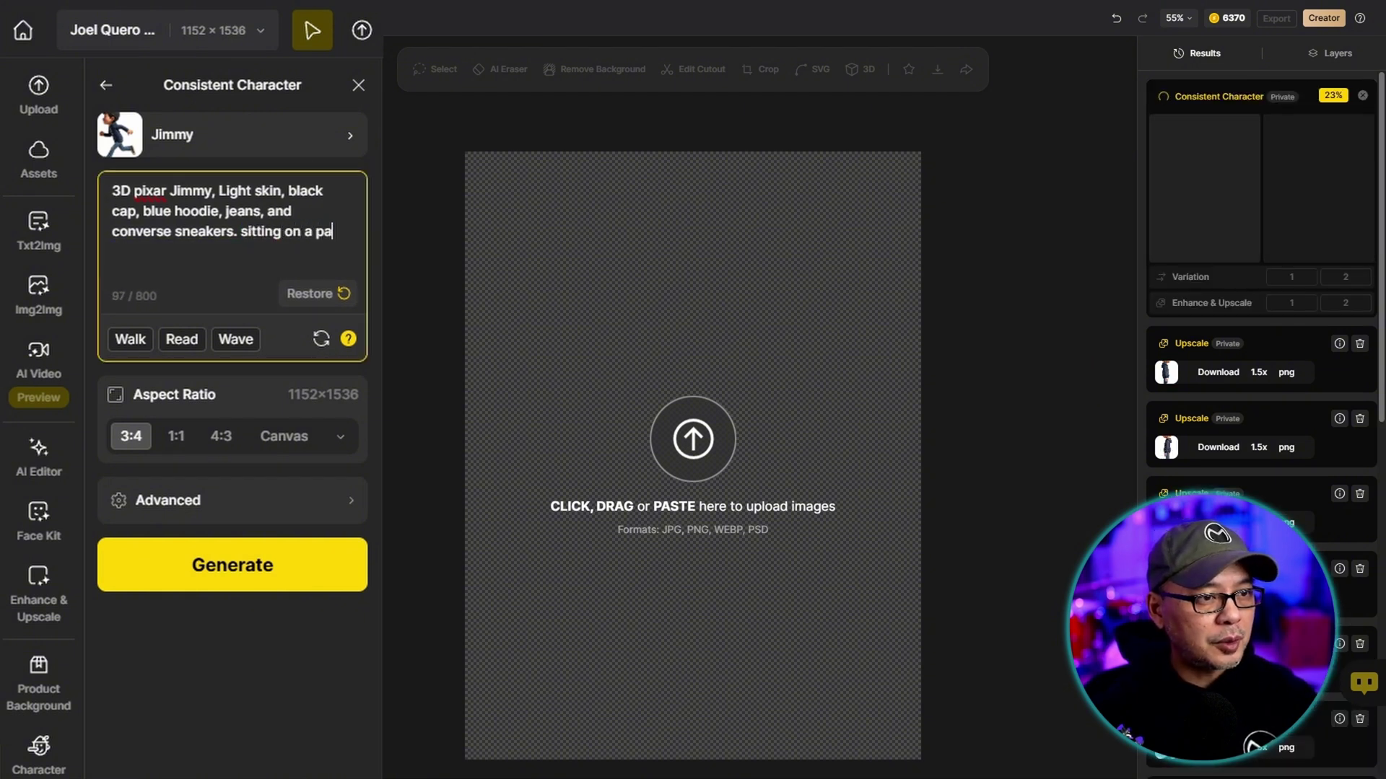
{"action": "type", "text": "a parkj bench eating "}
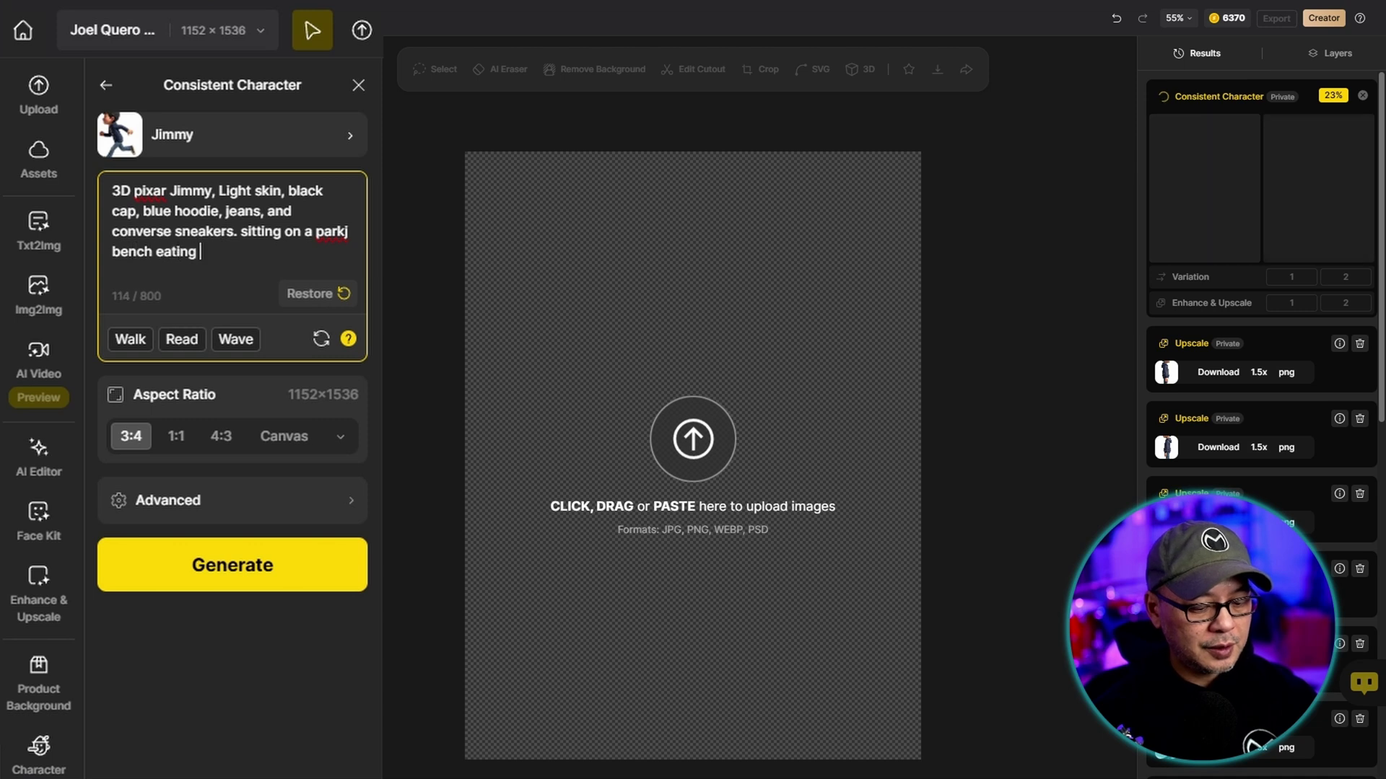
{"action": "type", "text": "a sandwich with "}
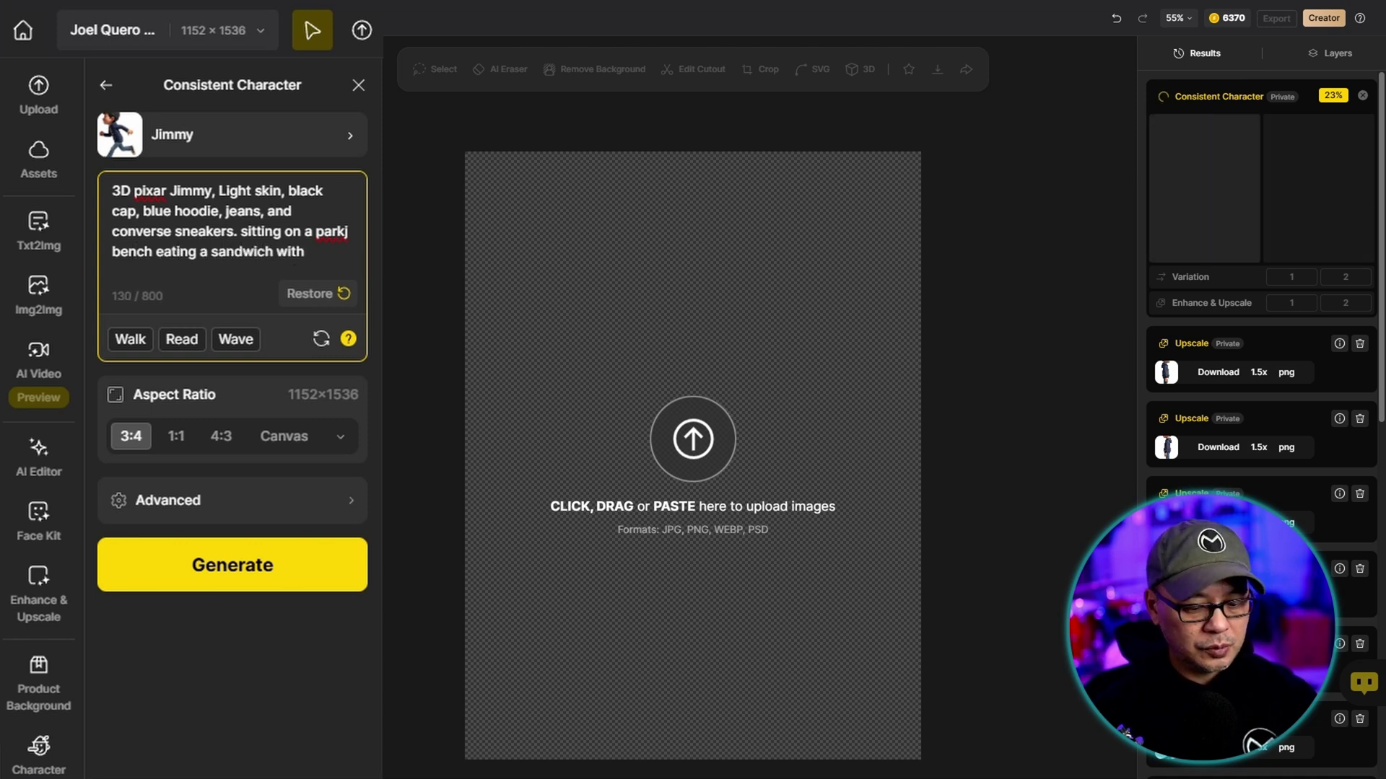
{"action": "type", "text": "a cute wol"}
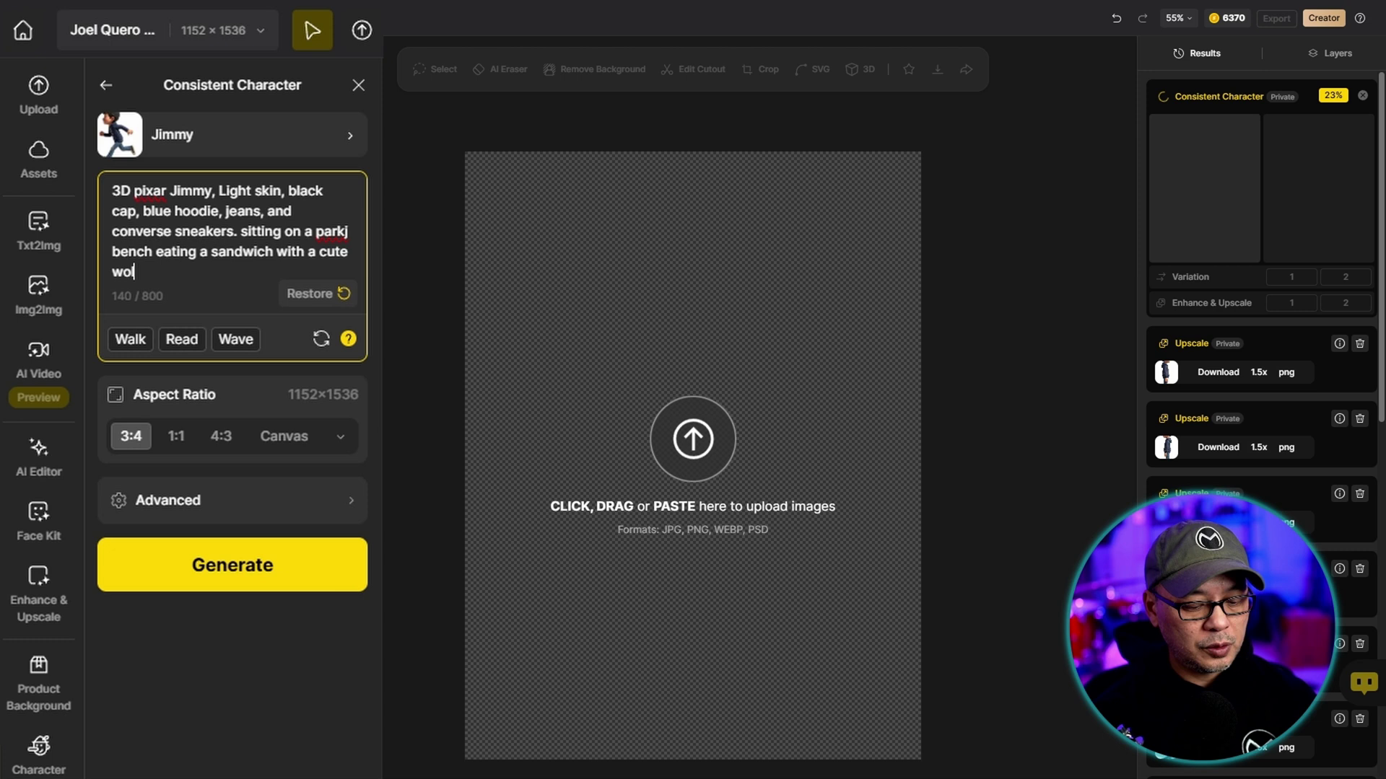
{"action": "type", "text": "f dog sitting beside him"}
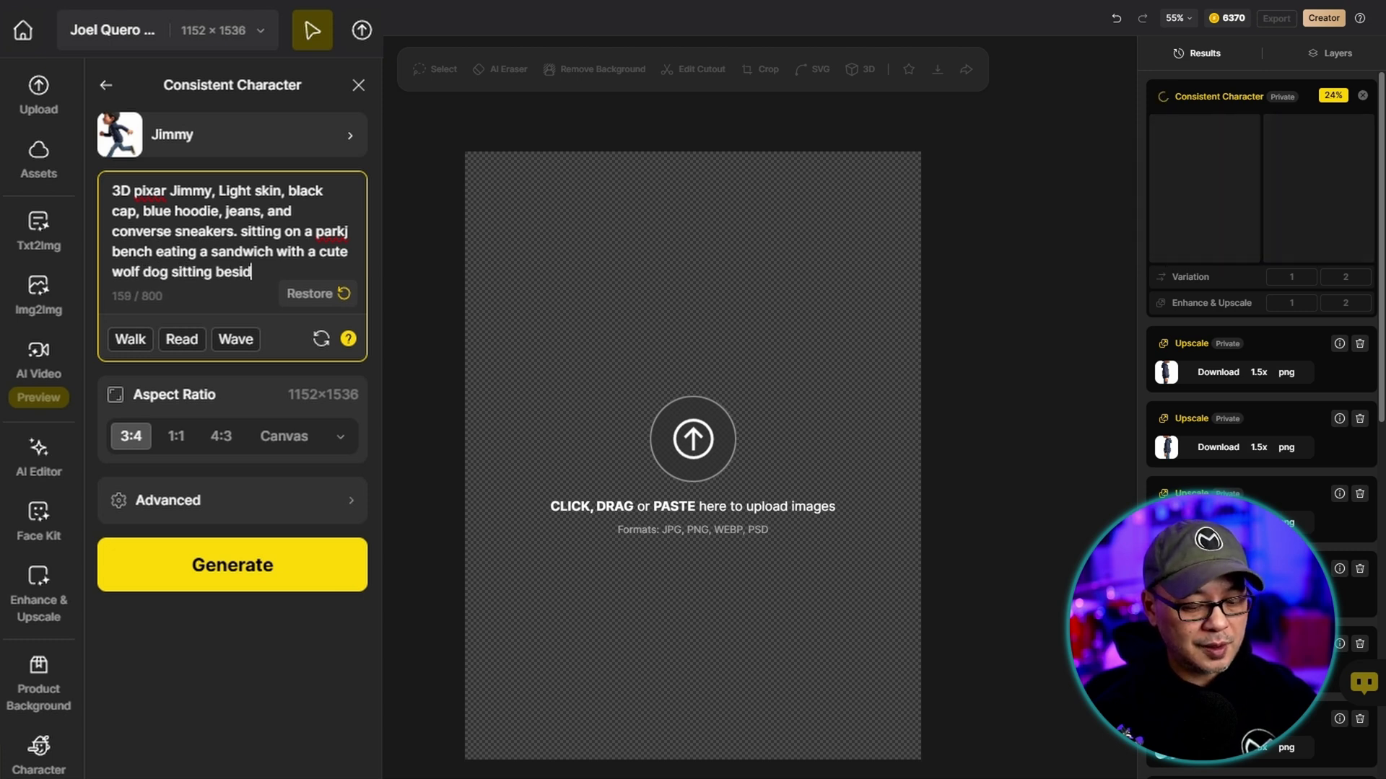
{"action": "left_click", "coordinate": [327, 176]}
Preview the generated images of Jimmy running with his dog and sitting on the park bench.
{"action": "left_click", "coordinate": [1171, 405]}
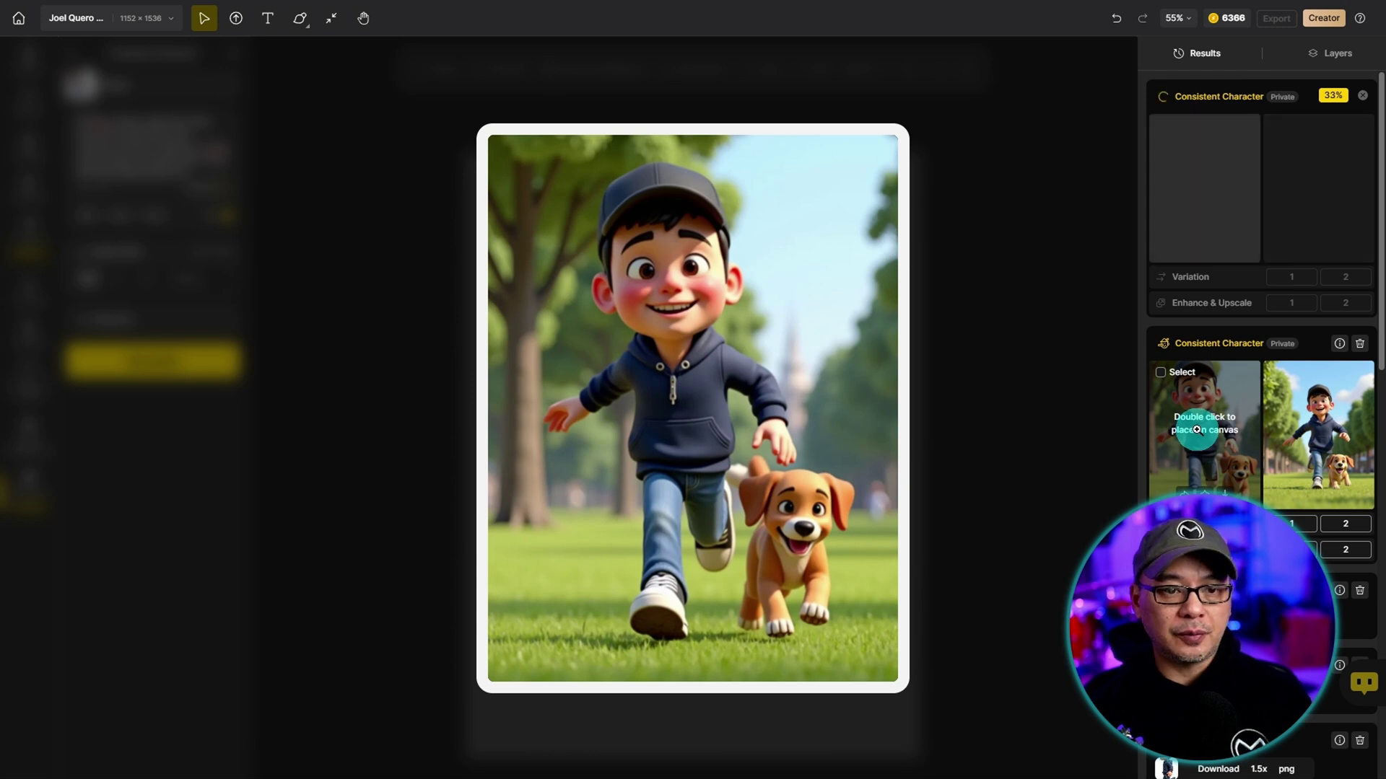
{"action": "left_click", "coordinate": [1310, 432]}
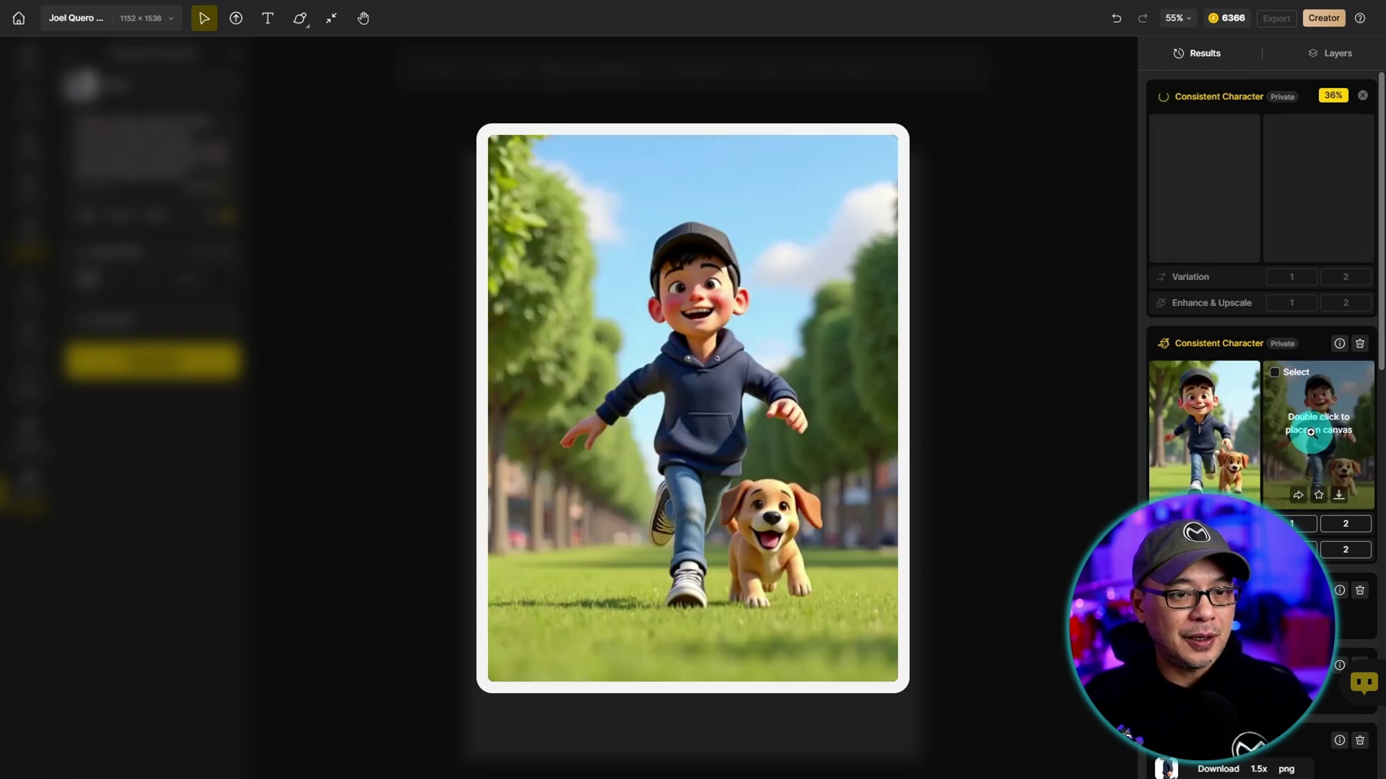
{"action": "left_click", "coordinate": [1204, 431]}
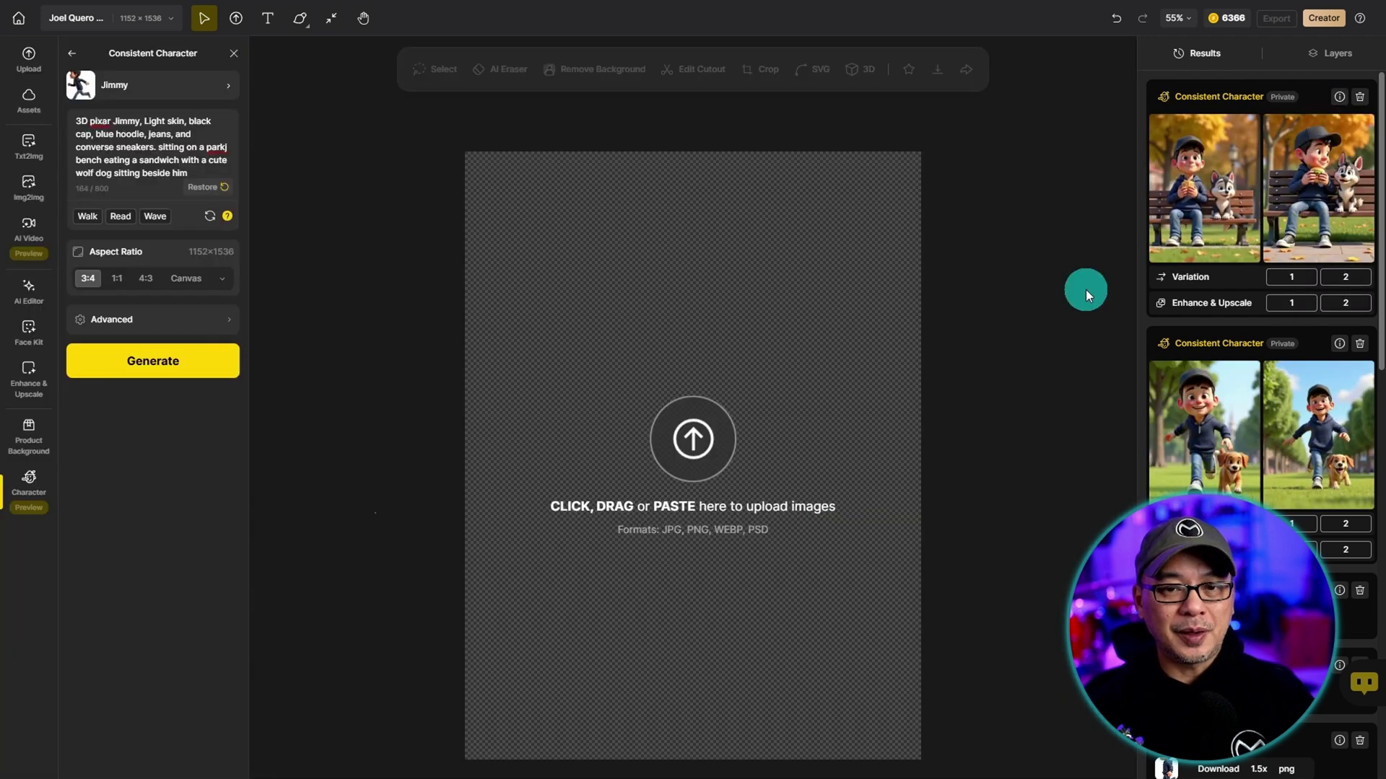
{"action": "mouse_move", "coordinate": [1196, 197]}
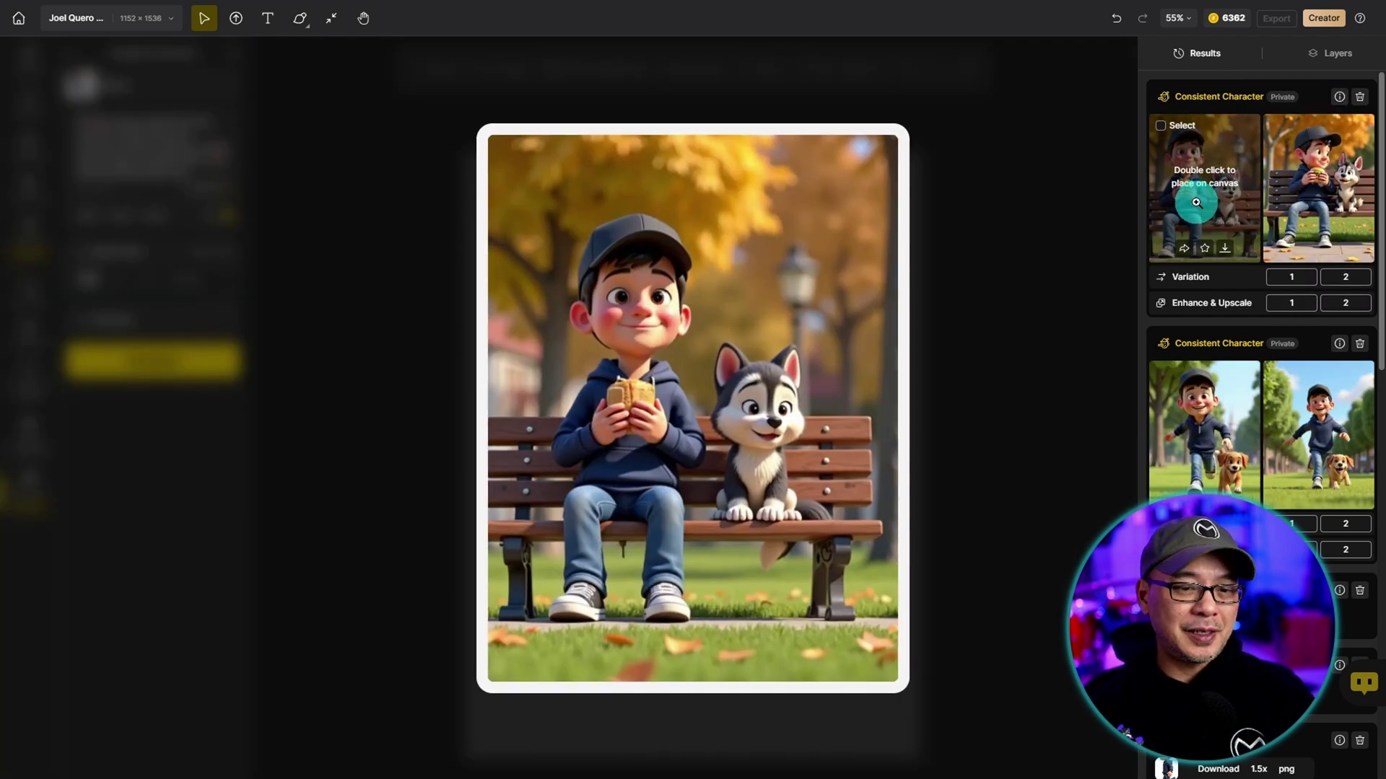